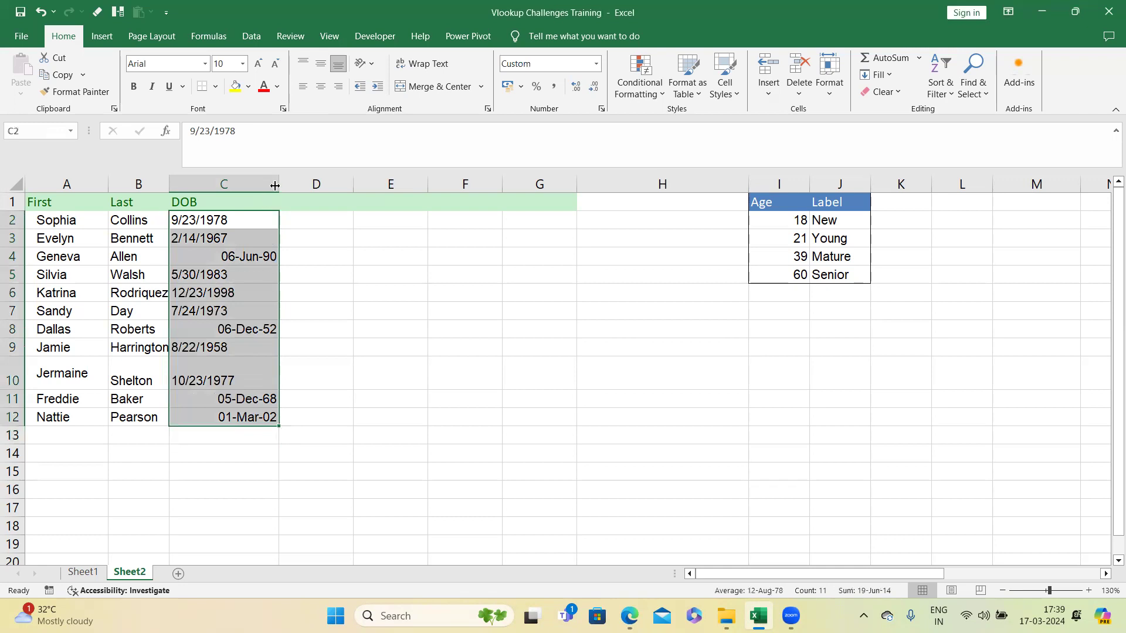
Step: Widen the DOB column and select the date cells C2:C12
left_click_drag(279, 184, 288, 185)
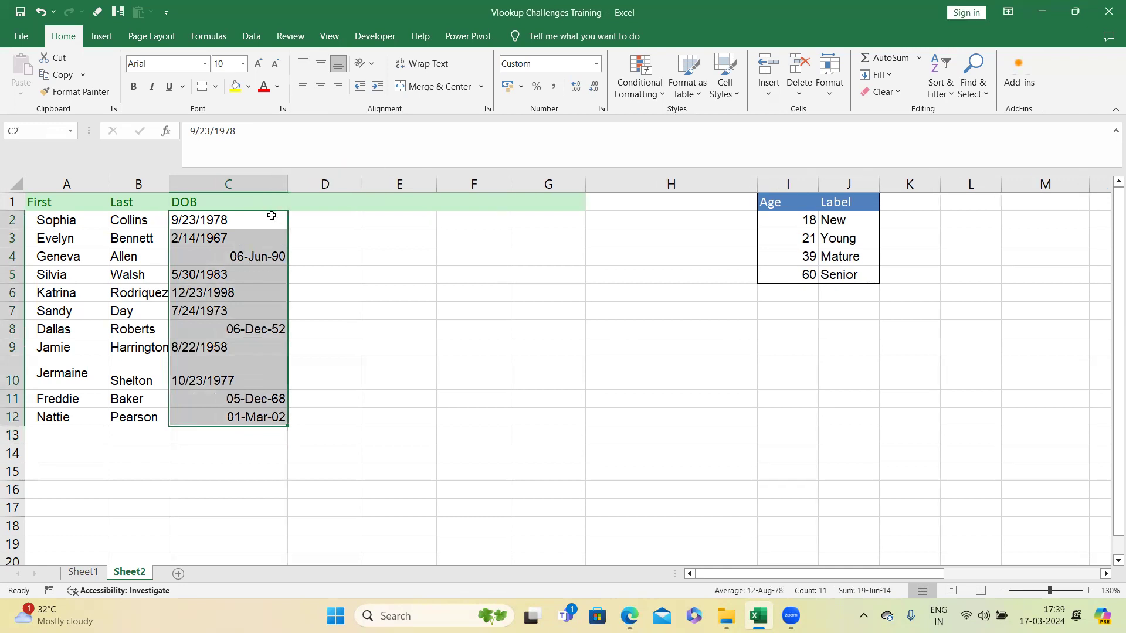
left_click_drag(262, 222, 276, 421)
left_click_drag(231, 220, 233, 417)
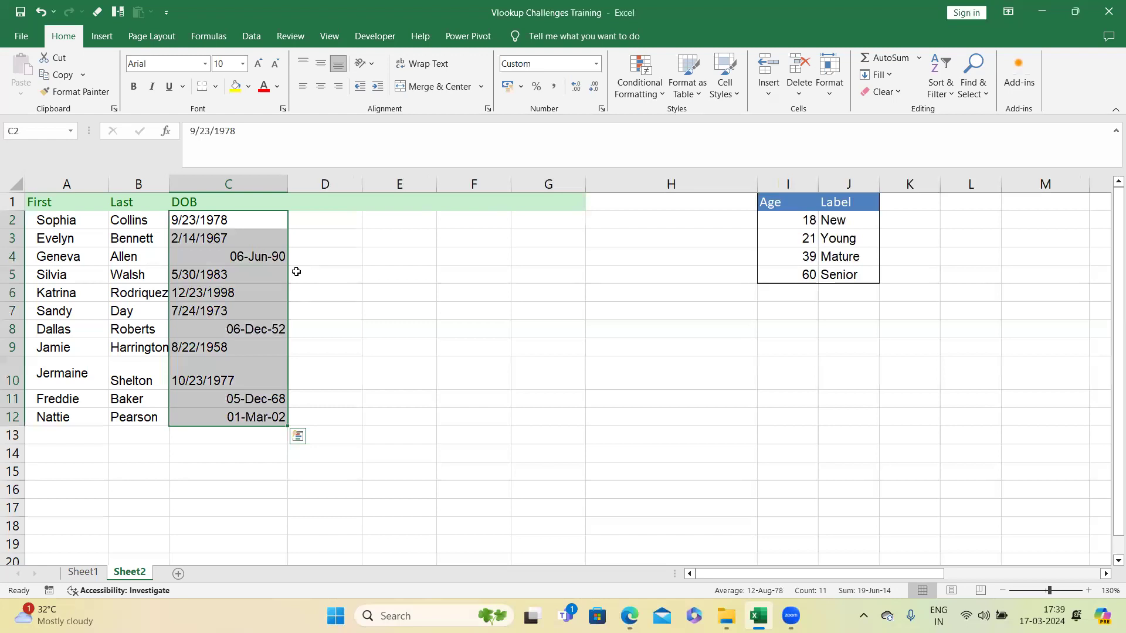
Step: Insert a new blank column before the First column
left_click(83, 178)
right_click(83, 178)
left_click(117, 304)
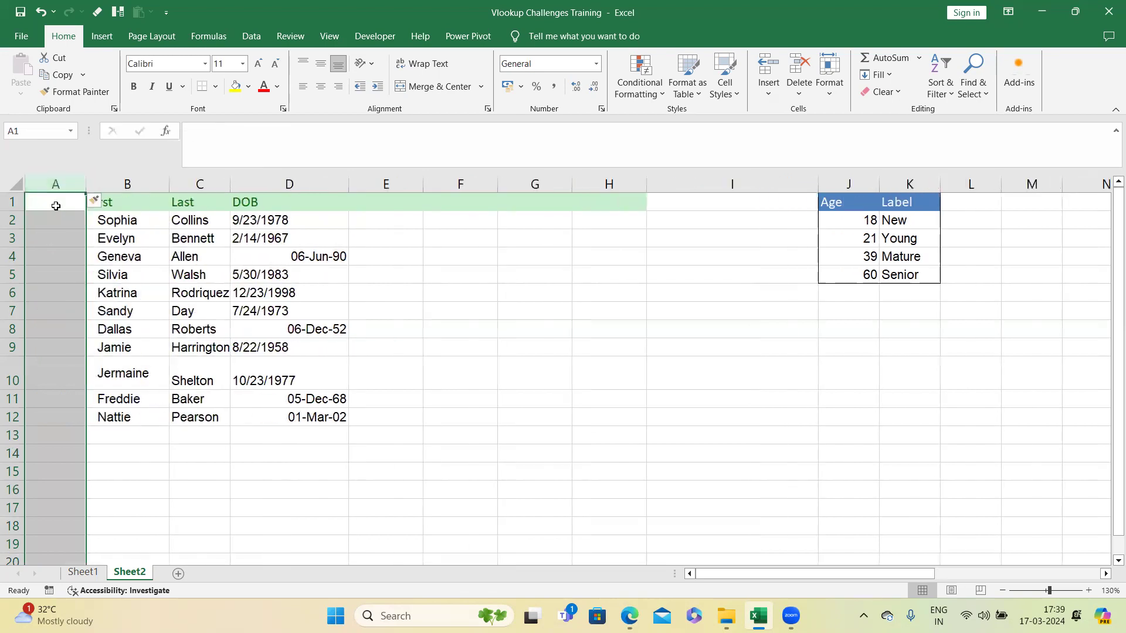
Step: Copy the name table and the Age/Label table into a new Sheet3 as a backup, then return to Sheet2
left_click_drag(121, 202, 960, 449)
key("ctrl+c")
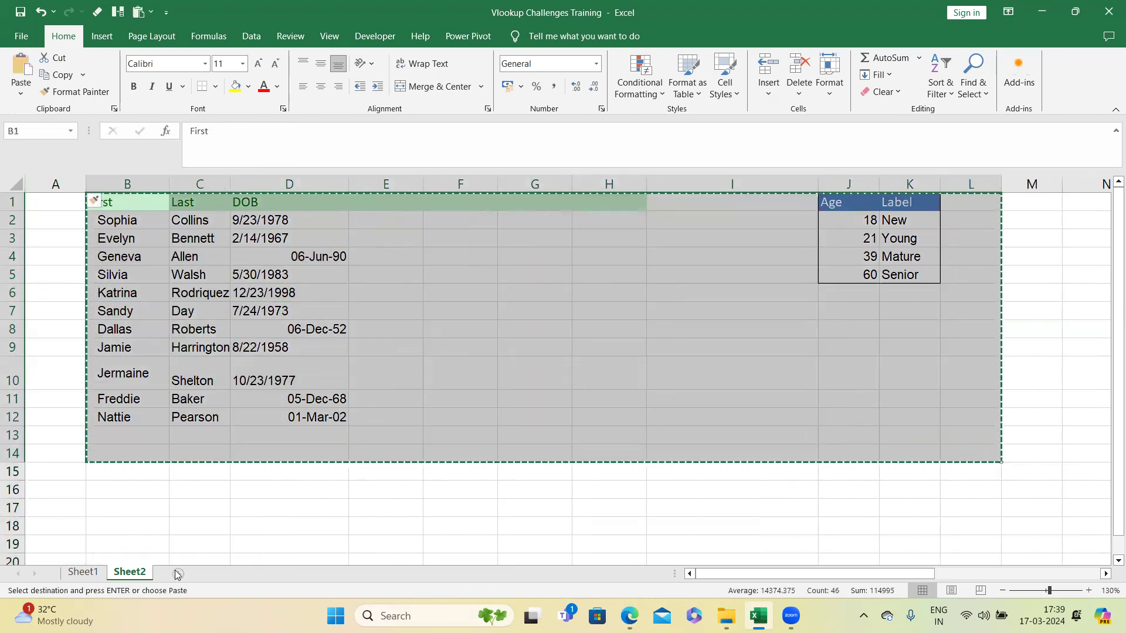
left_click(176, 574)
left_click(99, 197)
key("ctrl+v")
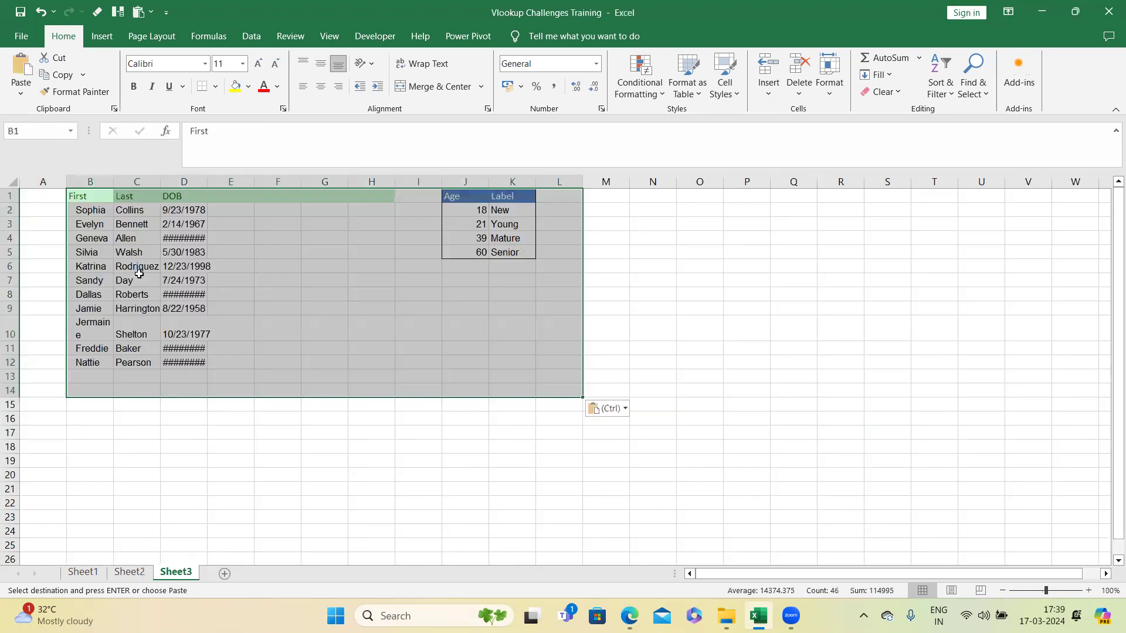
left_click(189, 463)
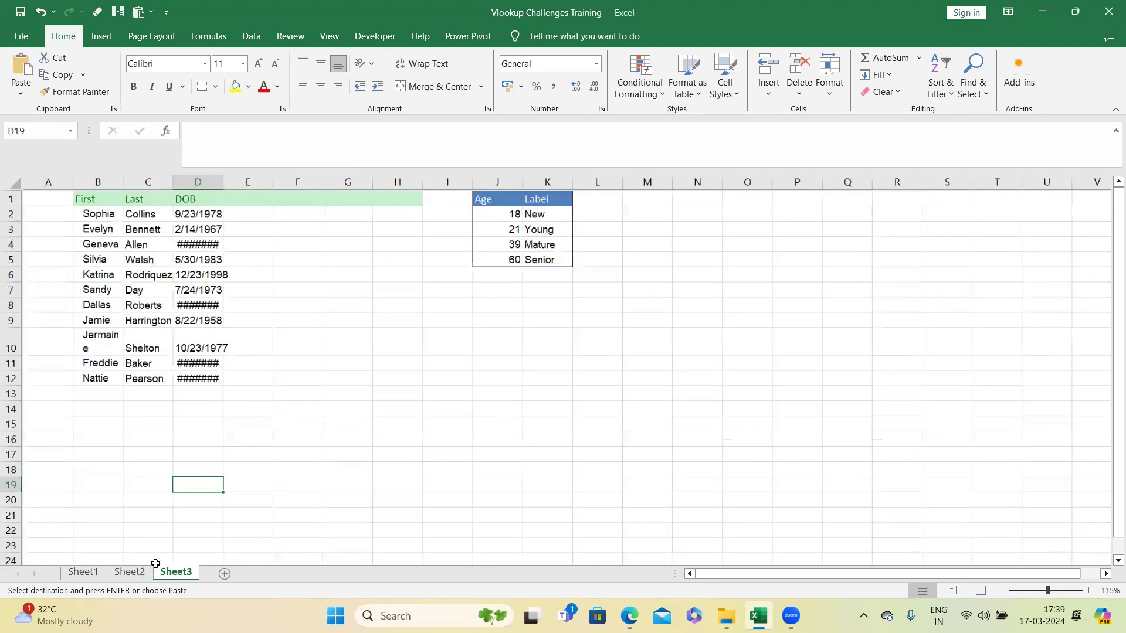
left_click(129, 573)
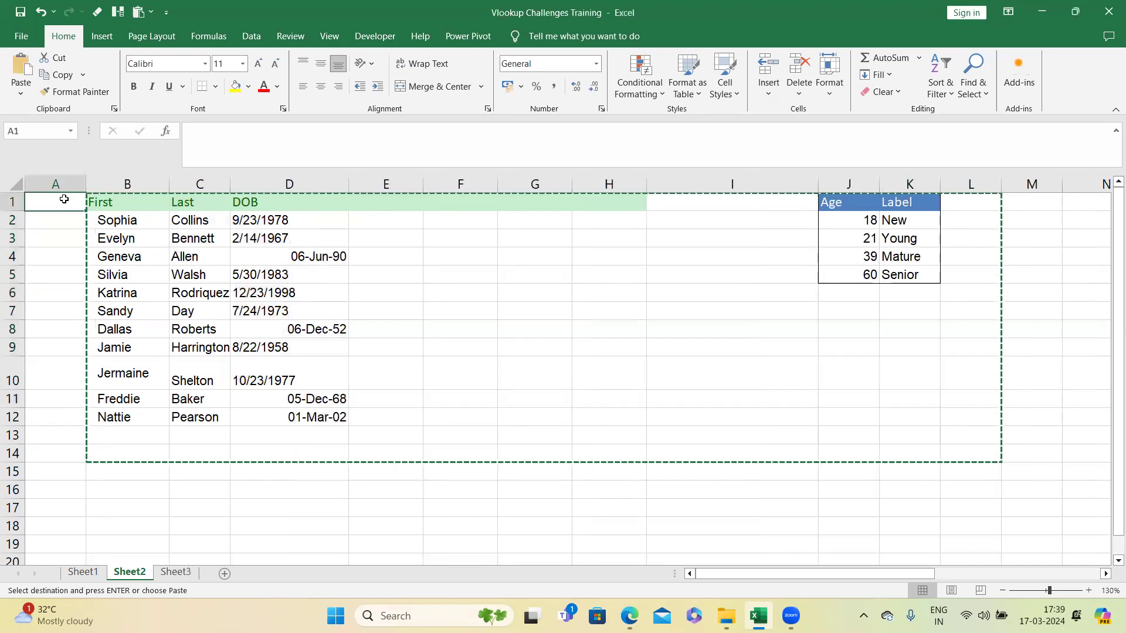
Step: Enter the header Helper1 in A1 and the number 1 in A2
type("Helper1")
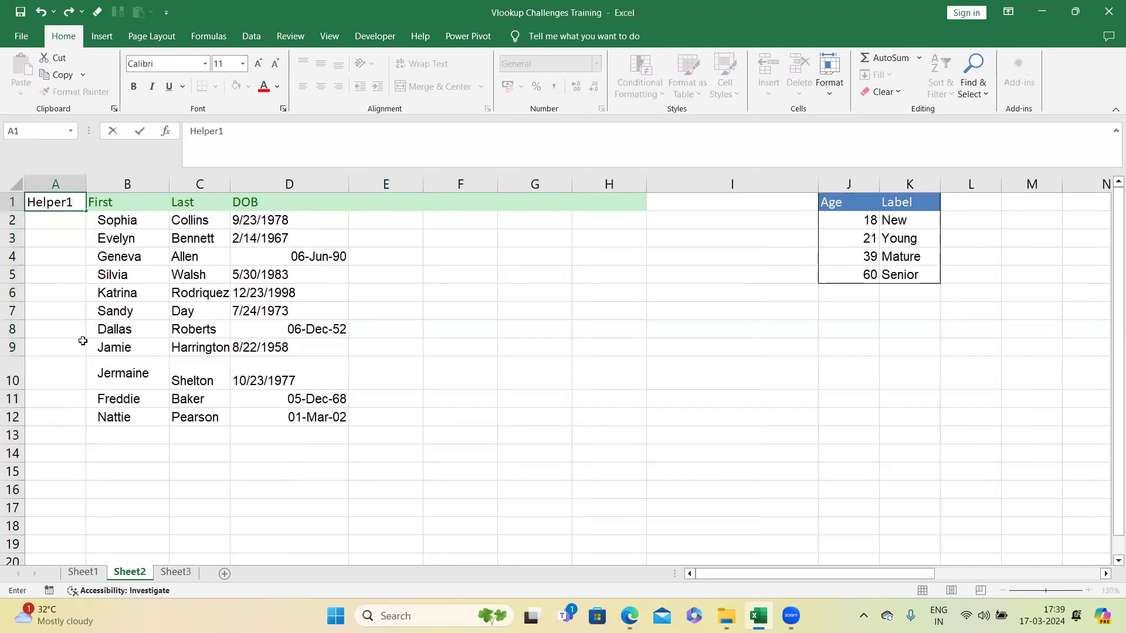
left_click(83, 340)
left_click(74, 218)
type("1")
left_click(77, 289)
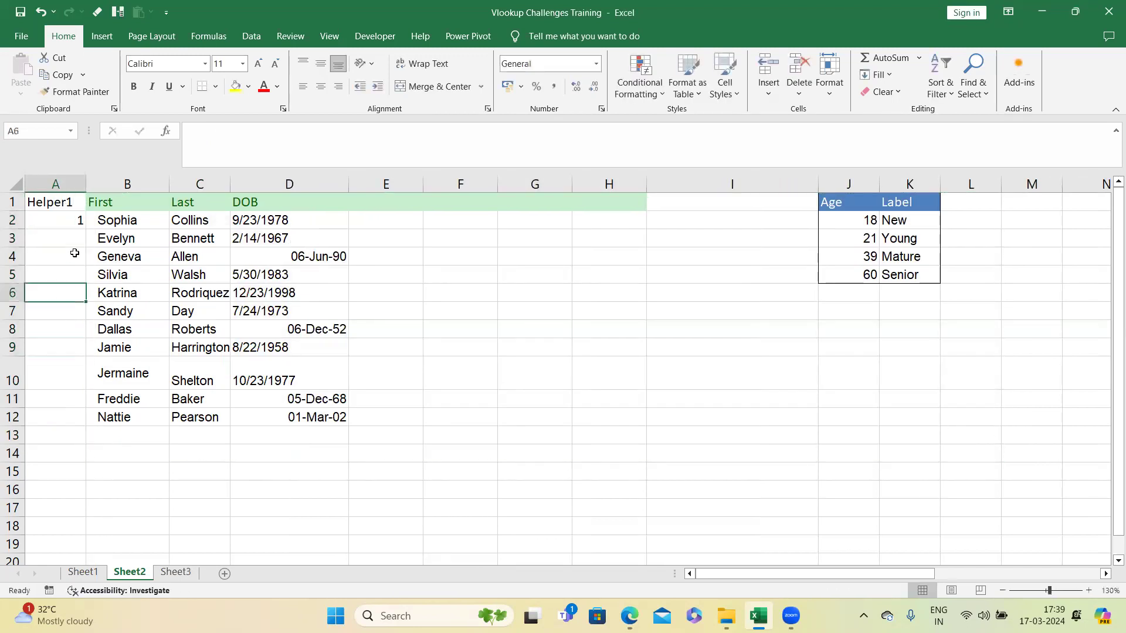
Step: Fill A2:A12 down as a series numbered 1 to 11
left_click(80, 225)
left_click_drag(85, 229, 93, 419)
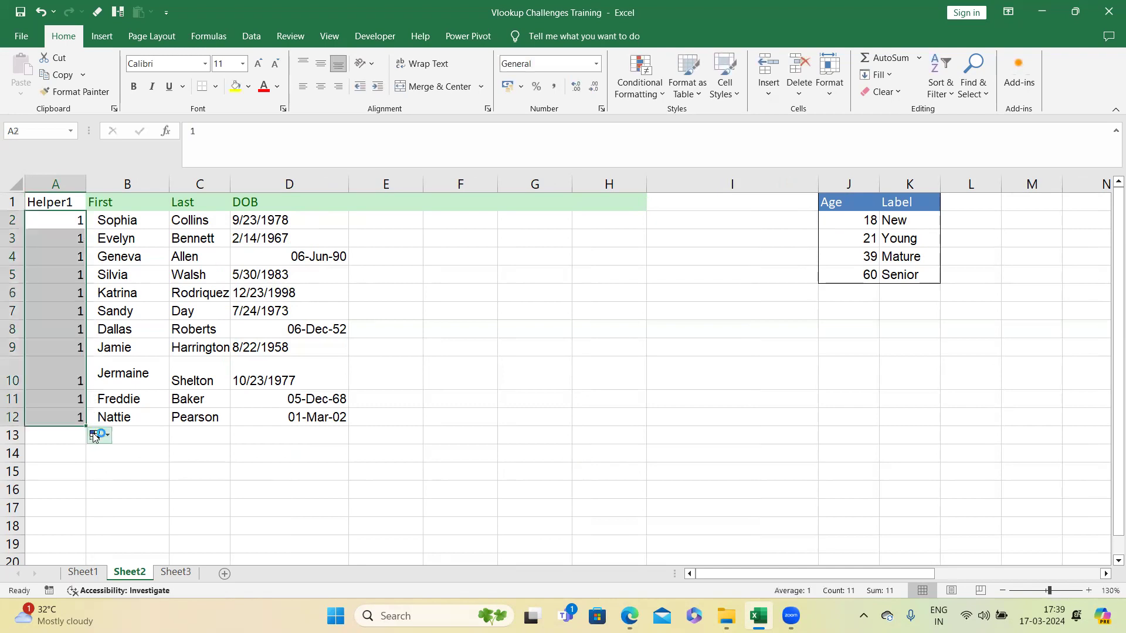
left_click(99, 435)
left_click(148, 475)
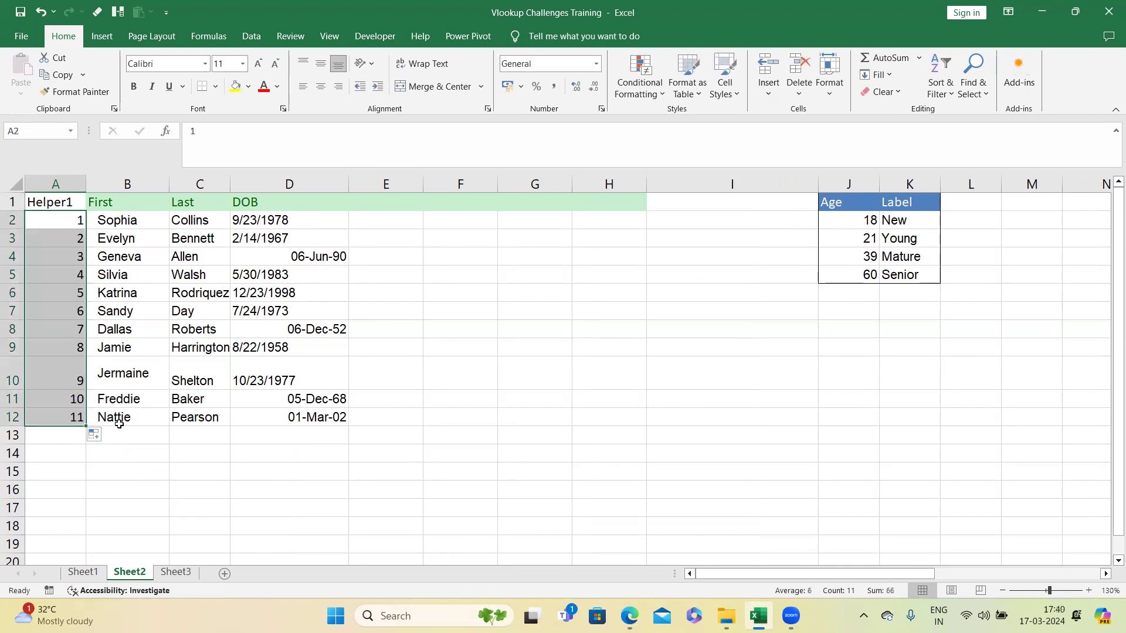
Step: Sort the table ascending by the DOB column
left_click_drag(68, 221, 81, 419)
left_click_drag(73, 202, 327, 420)
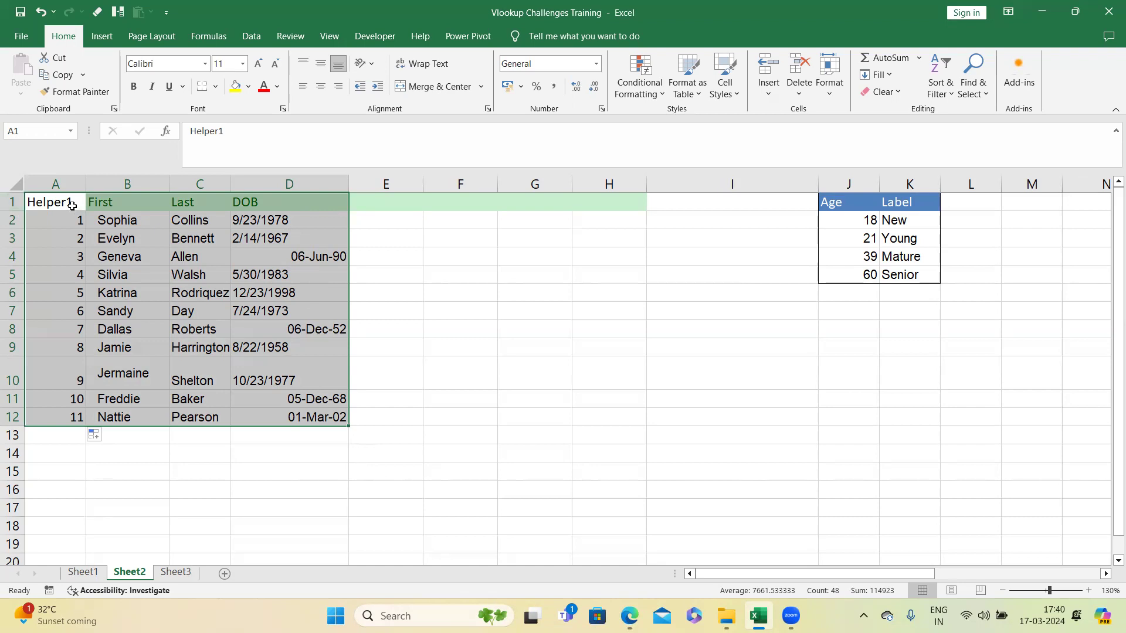
left_click_drag(72, 218, 76, 413)
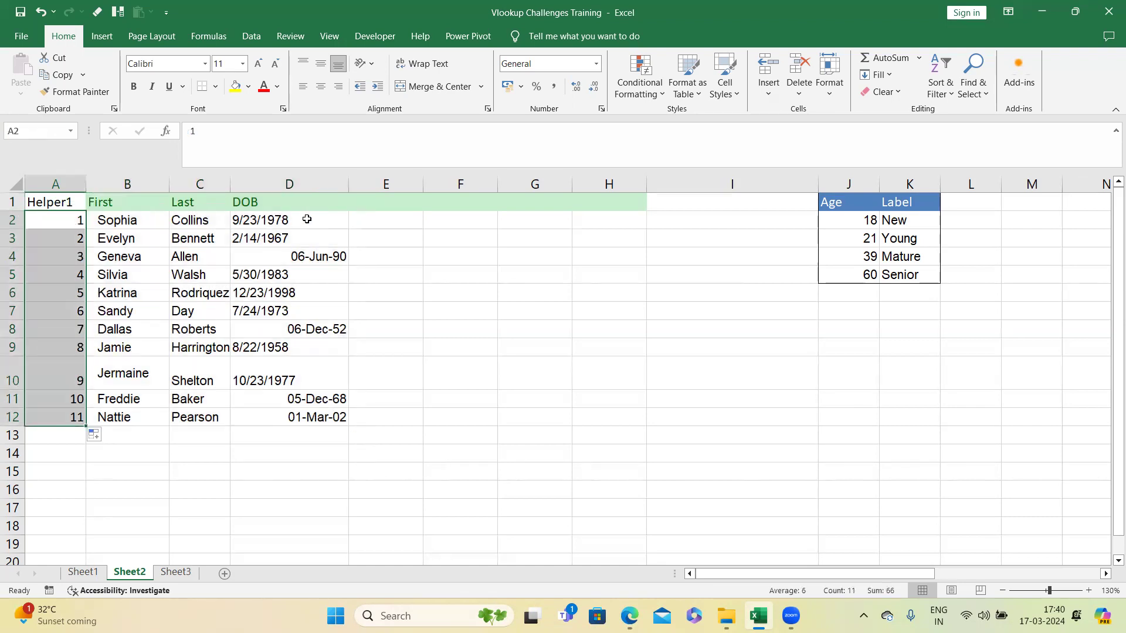
left_click(315, 201)
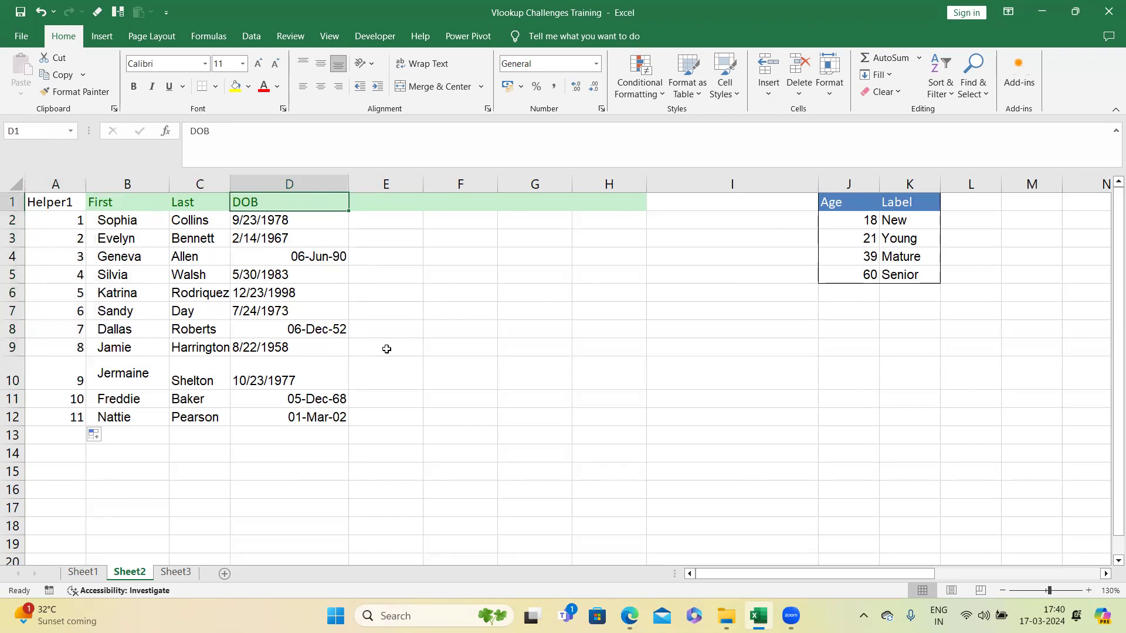
key("alt")
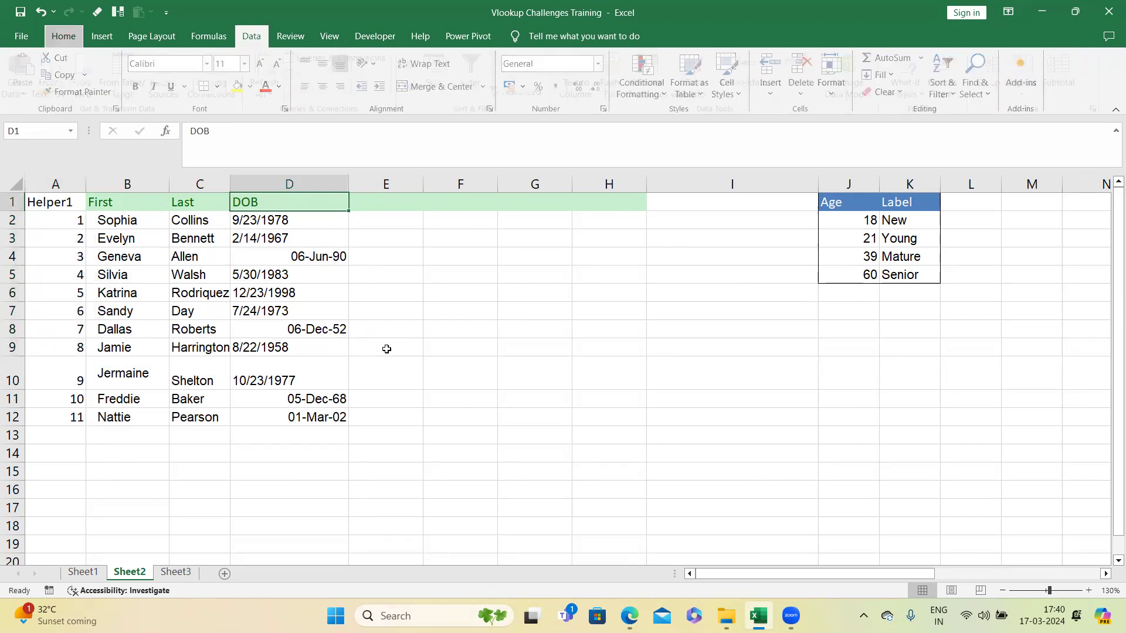
key("a")
key("s")
key("a")
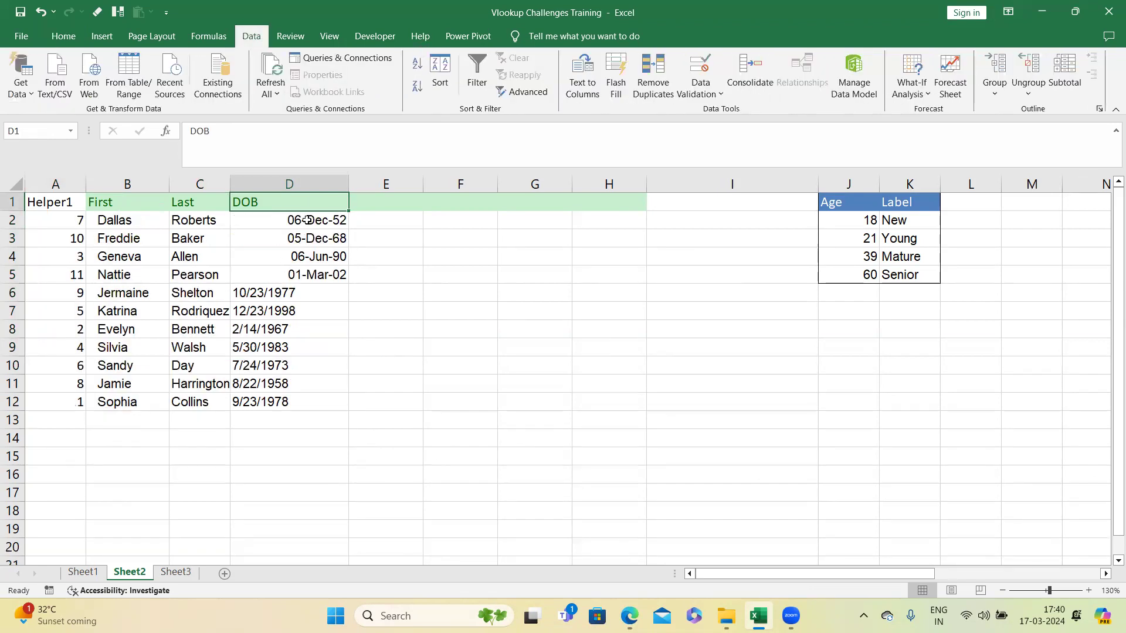
Step: Convert the text dates in D6:D12 to real dates with Text to Columns using the MDY date format
left_click_drag(59, 193, 311, 394)
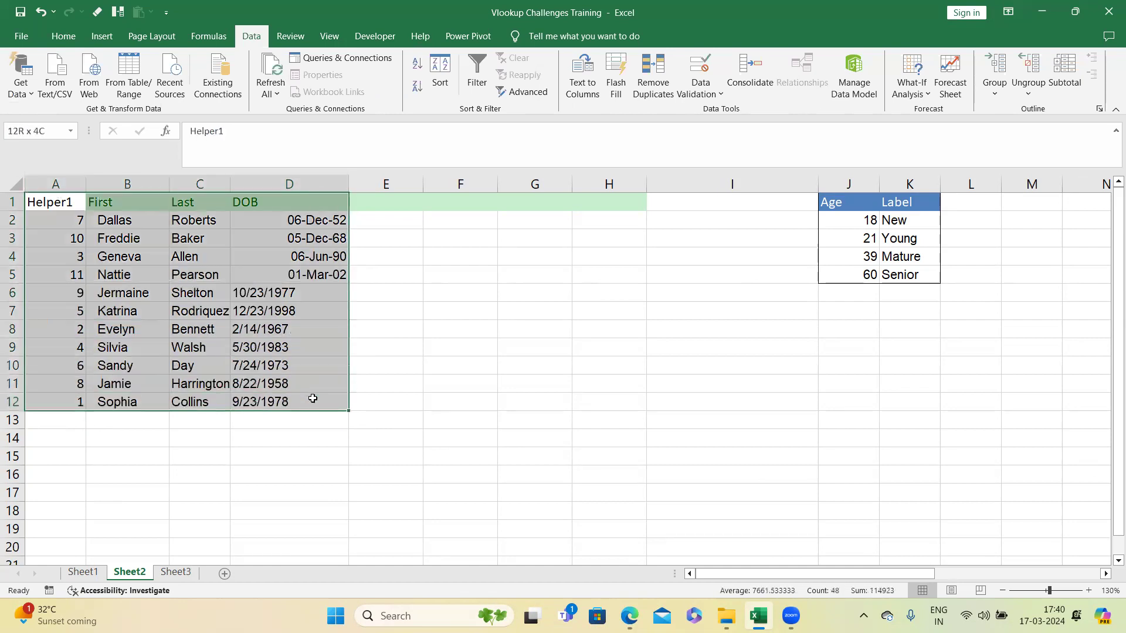
left_click_drag(309, 220, 316, 269)
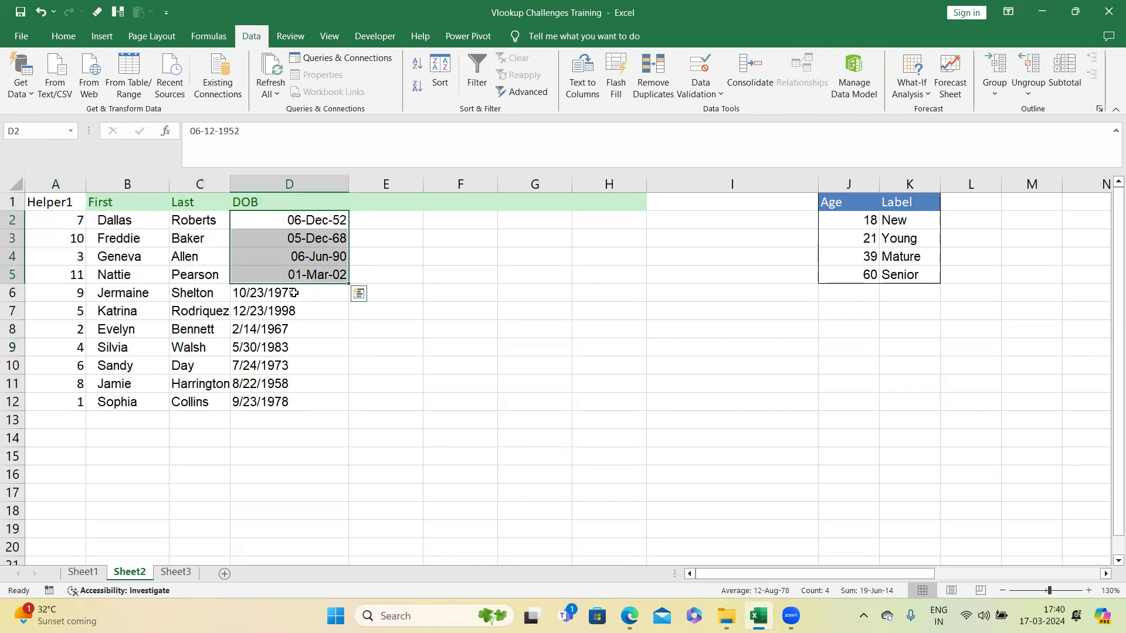
left_click_drag(294, 293, 301, 401)
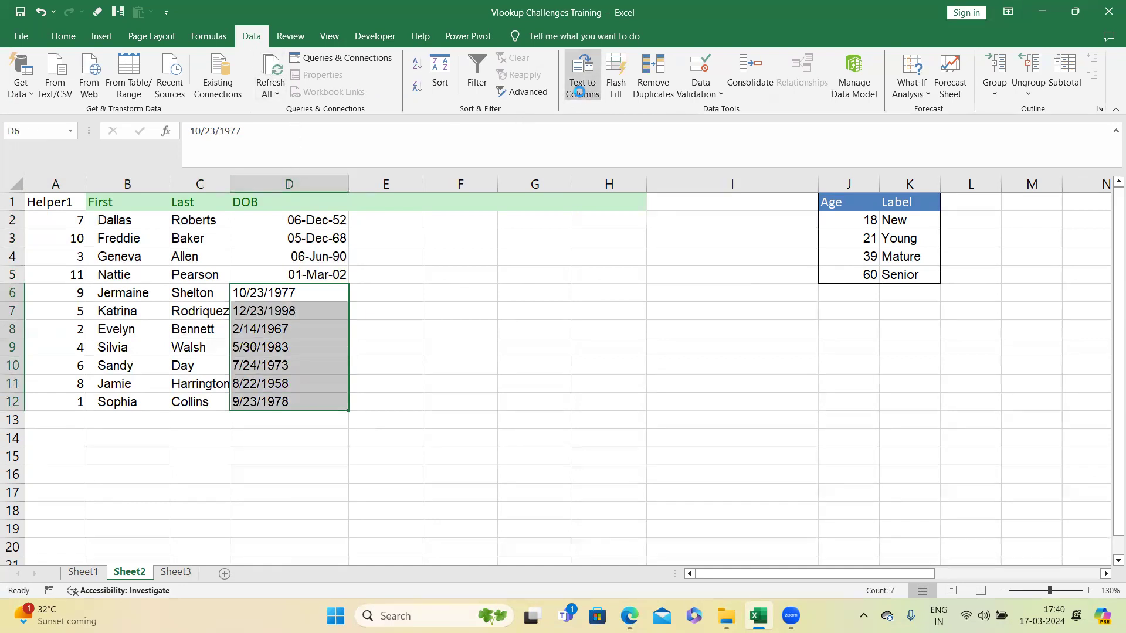
left_click(582, 85)
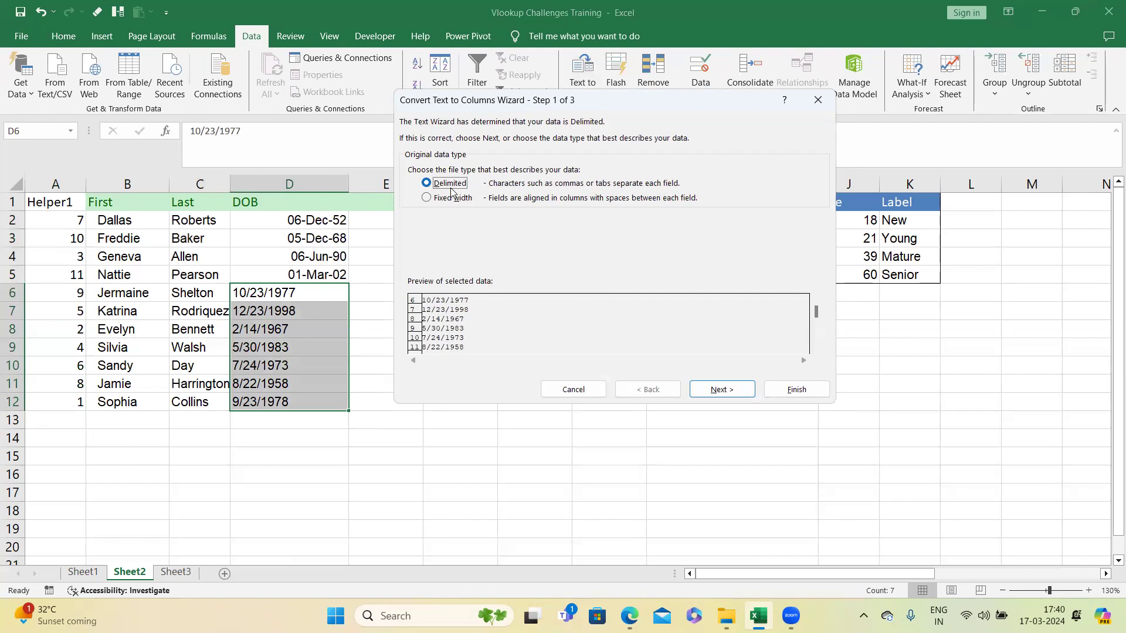
left_click(717, 392)
left_click(724, 389)
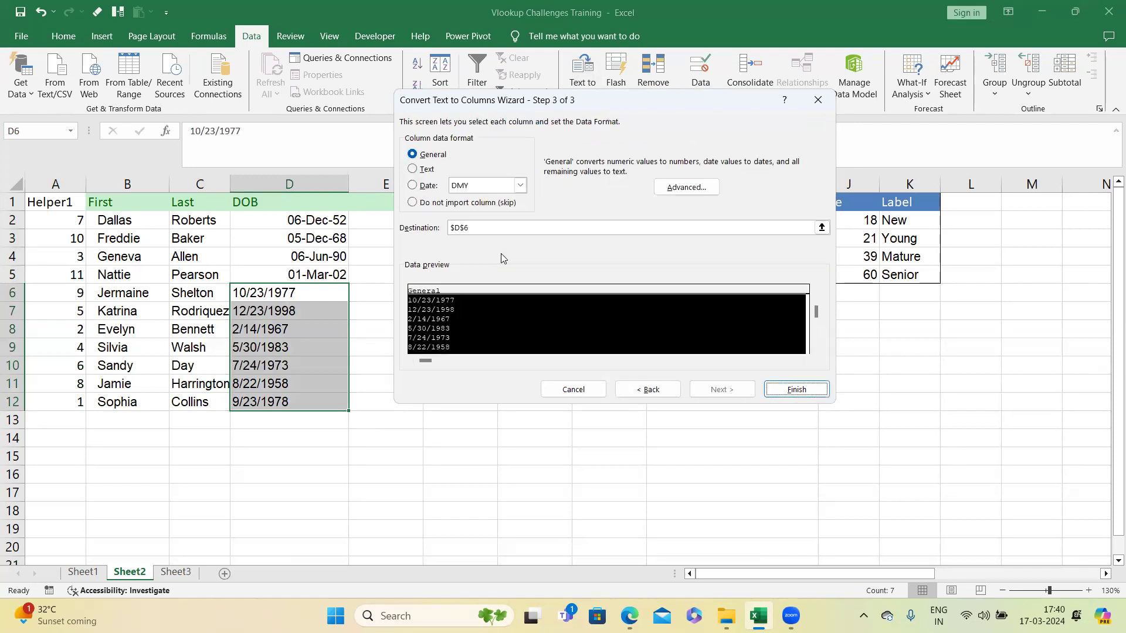
left_click(428, 187)
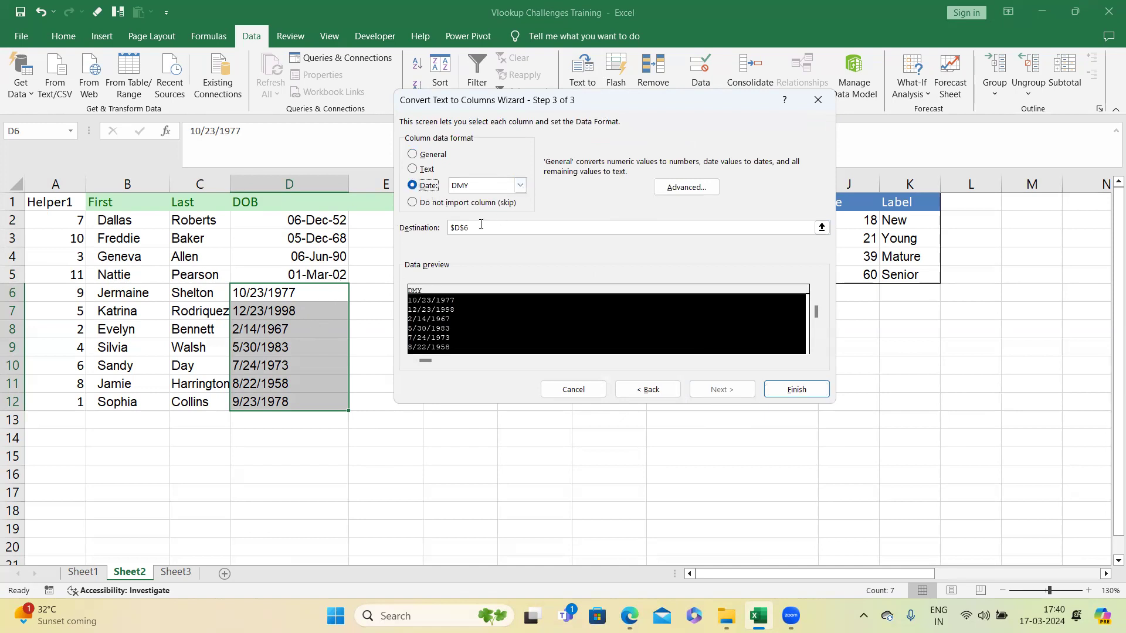
left_click(519, 185)
left_click(485, 202)
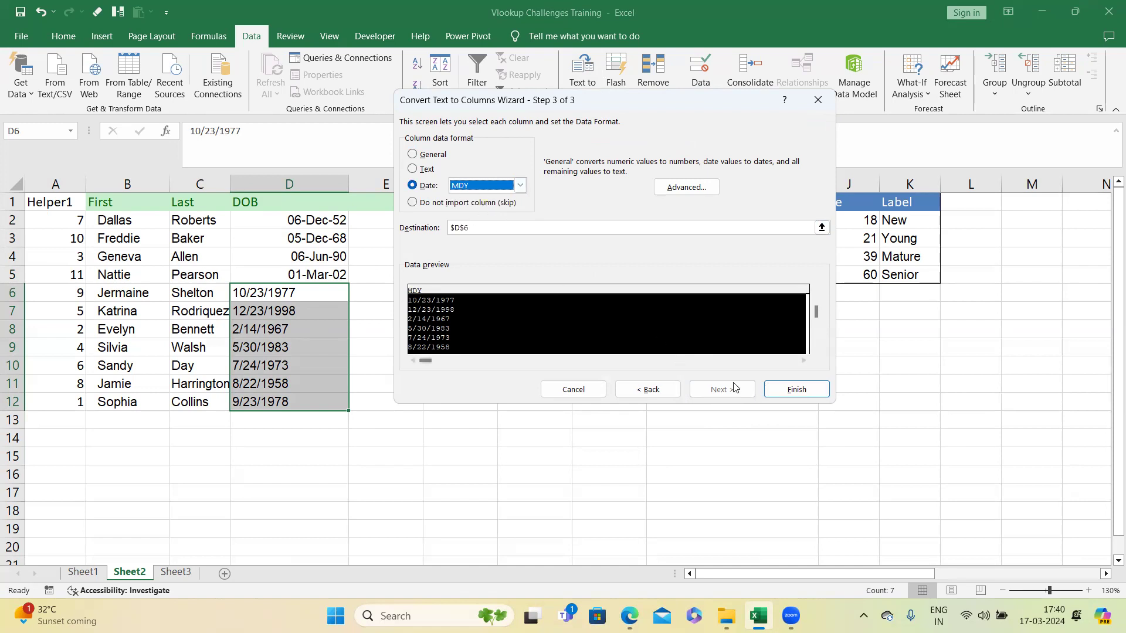
left_click(797, 390)
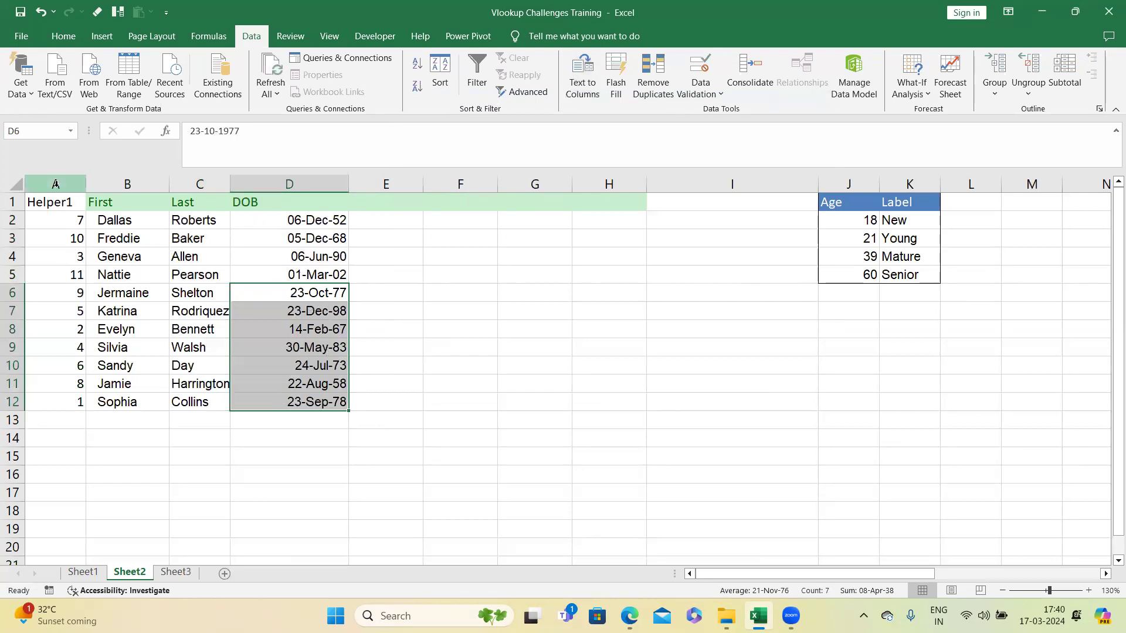
Step: Restore the original row order by sorting ascending on Helper1
left_click(69, 201)
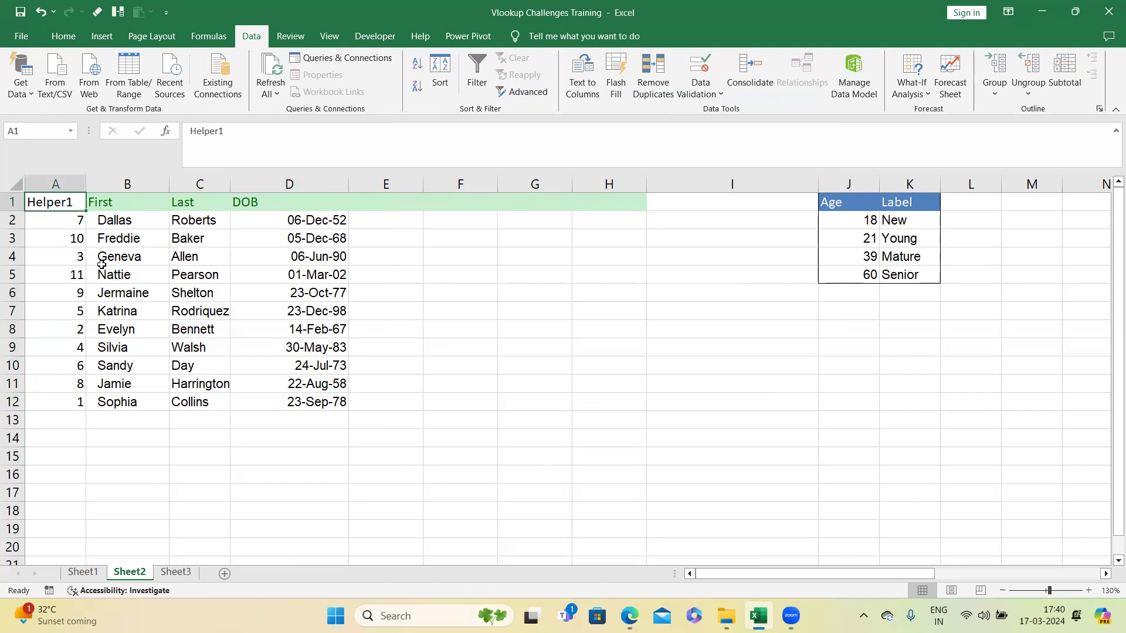
key("alt")
key("a")
key("s")
key("a")
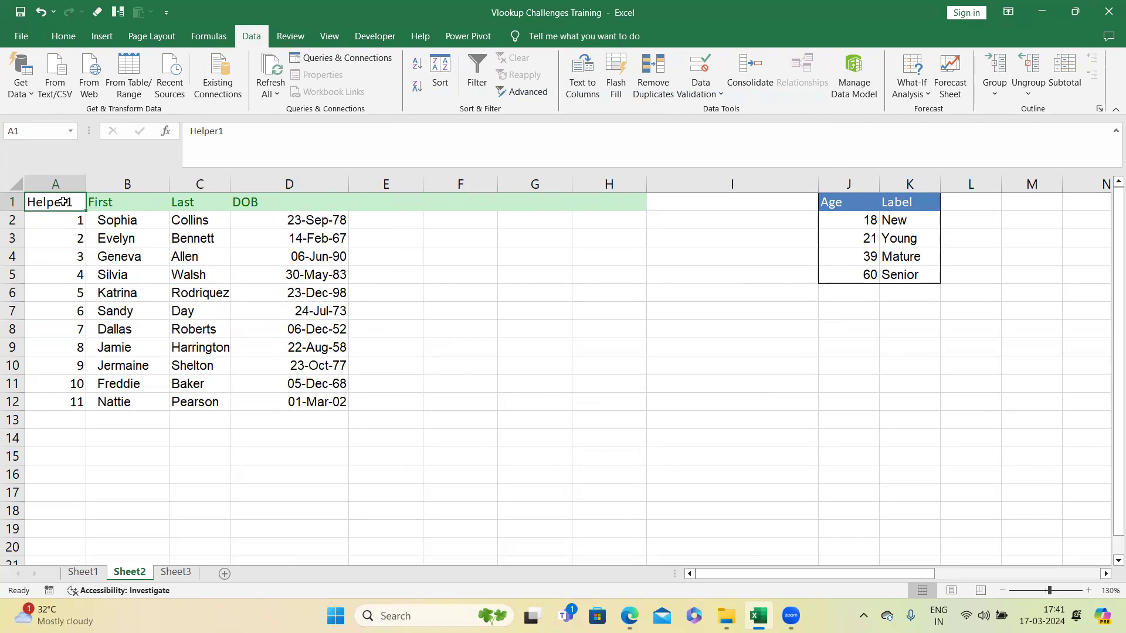
Step: Delete the Helper1 column
key("ctrl+a")
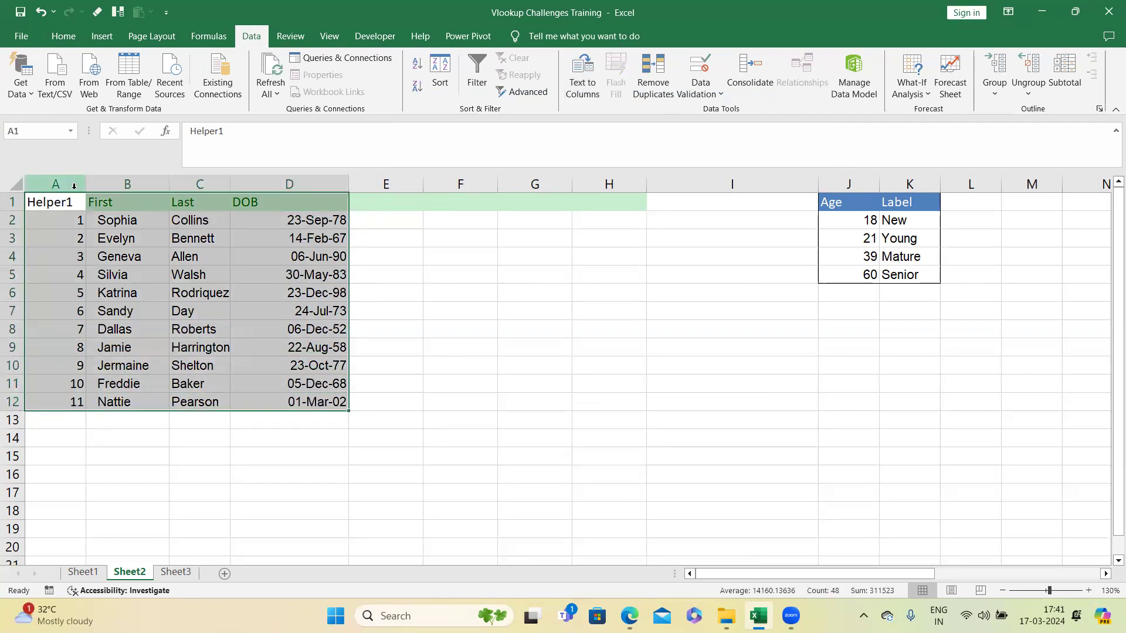
left_click(74, 186)
right_click(74, 186)
left_click(204, 308)
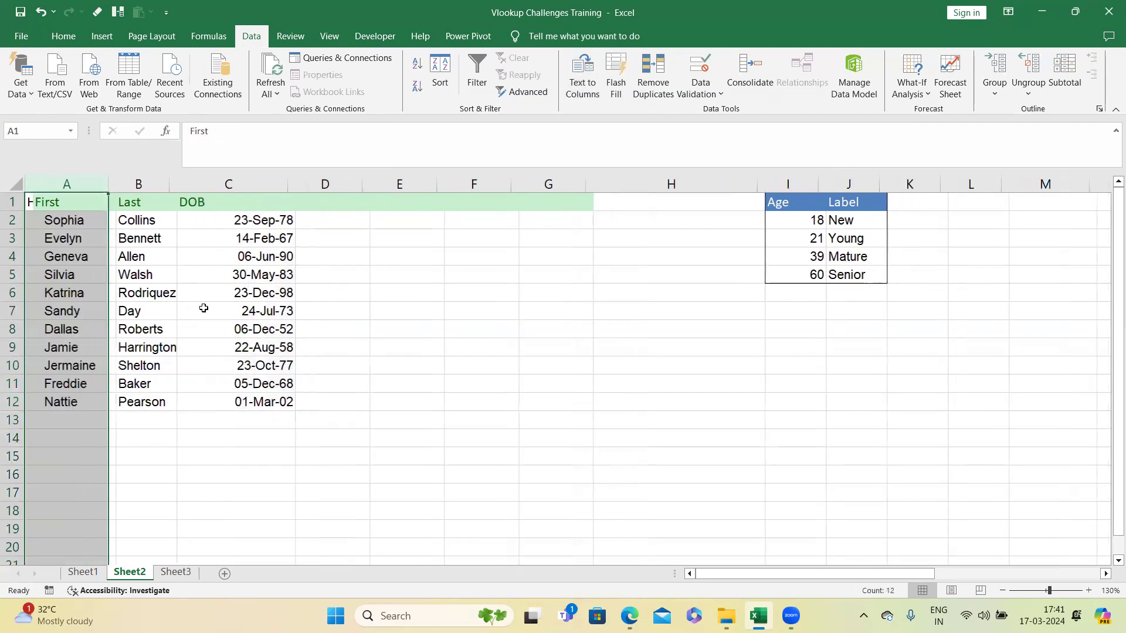
Step: Add an Age header in D1 and calculate the age in D2 with =YEARFRAC(C2,today())
left_click(322, 202)
type("Age")
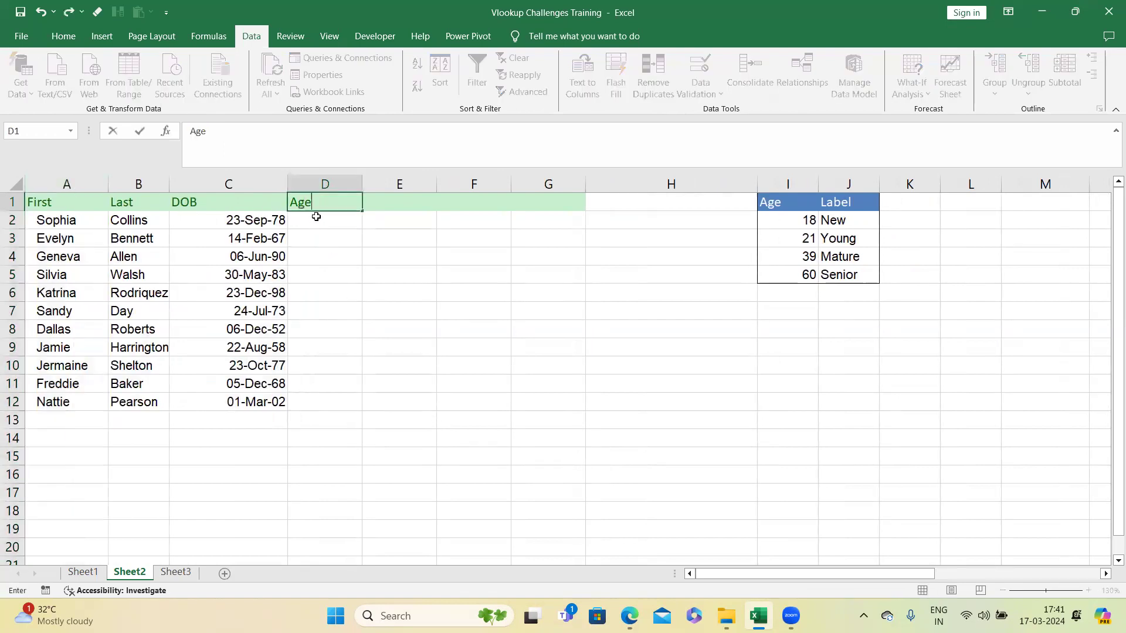
left_click(316, 217)
type("=Year")
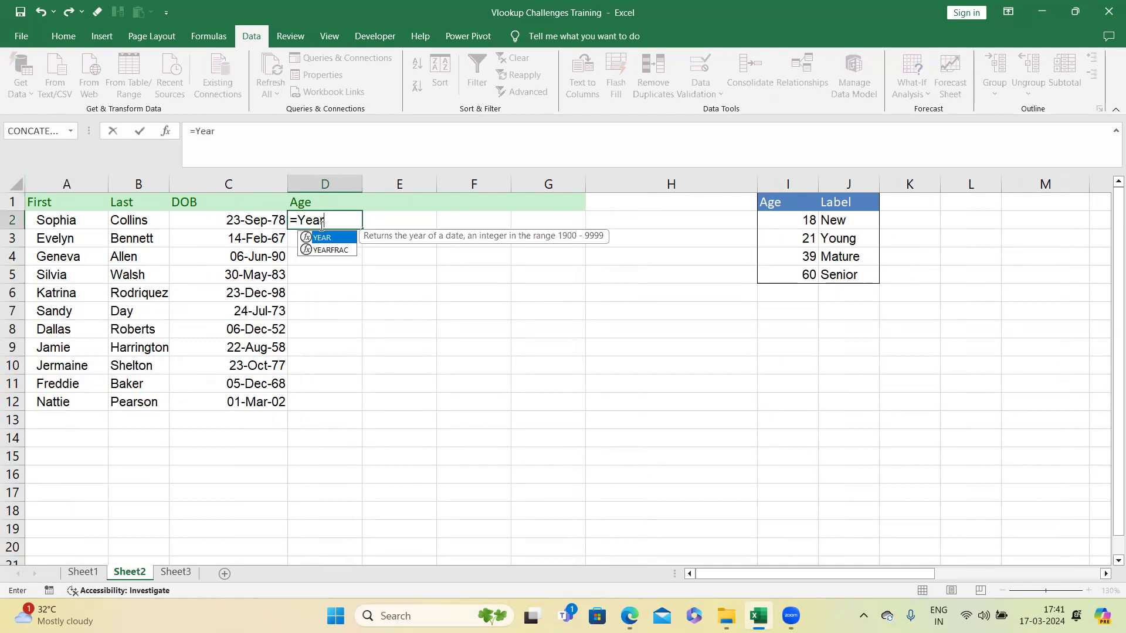
double_click(332, 251)
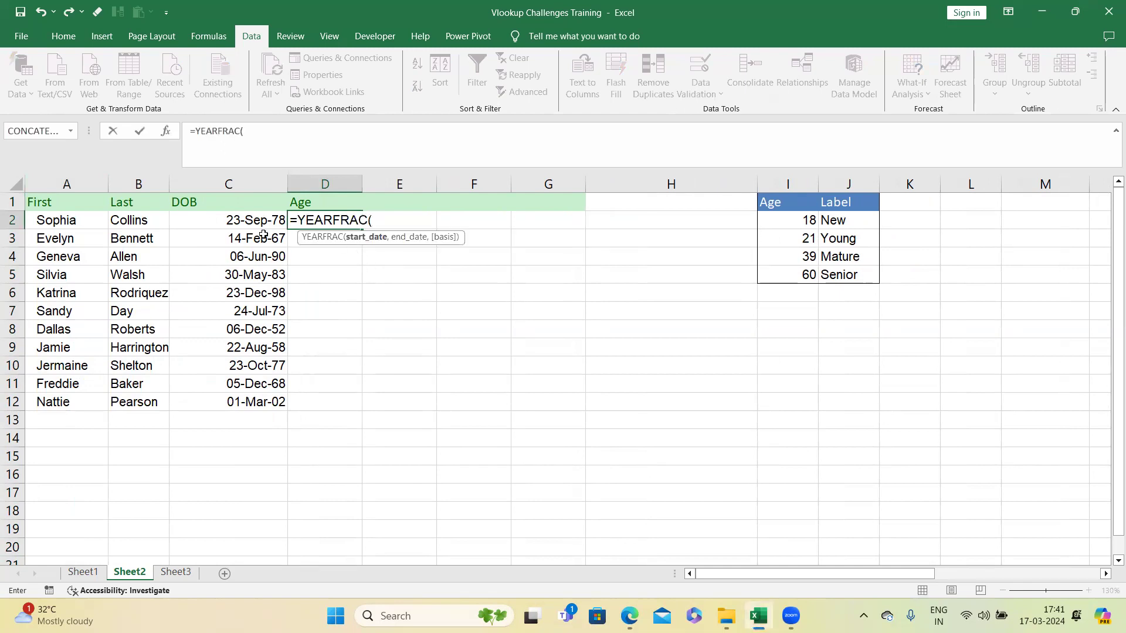
left_click(262, 221)
type(",today")
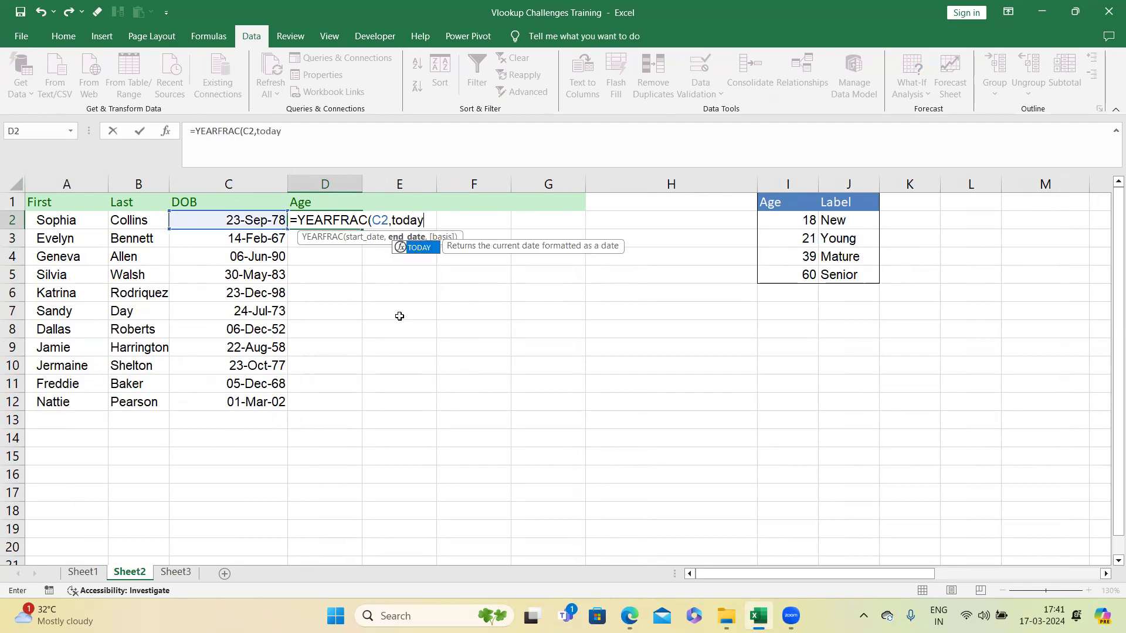
type("())")
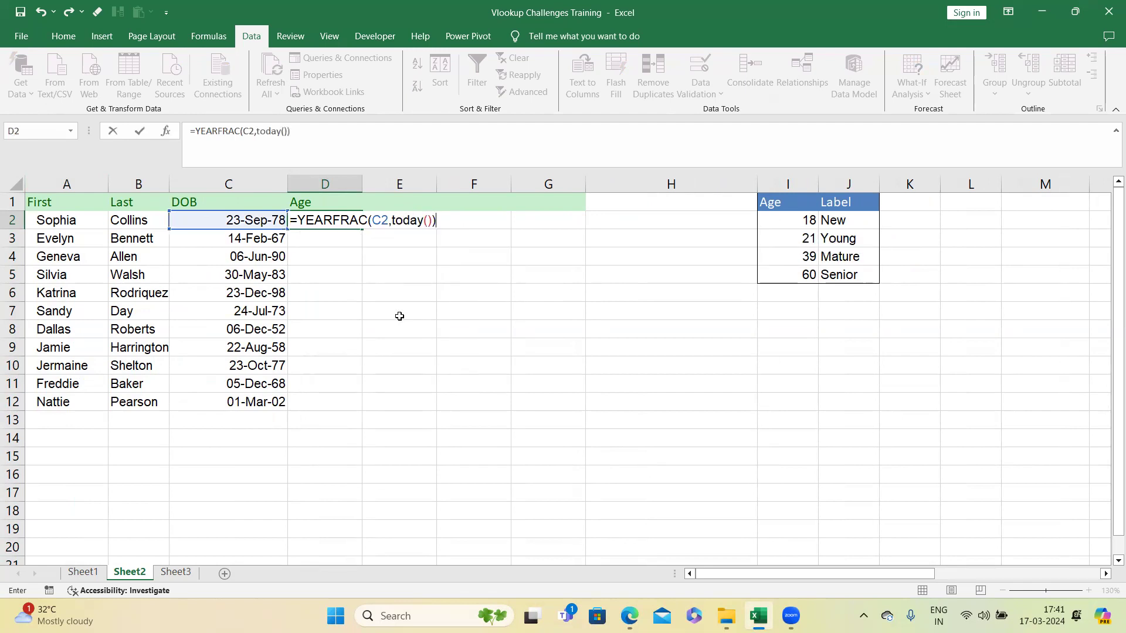
key("Return")
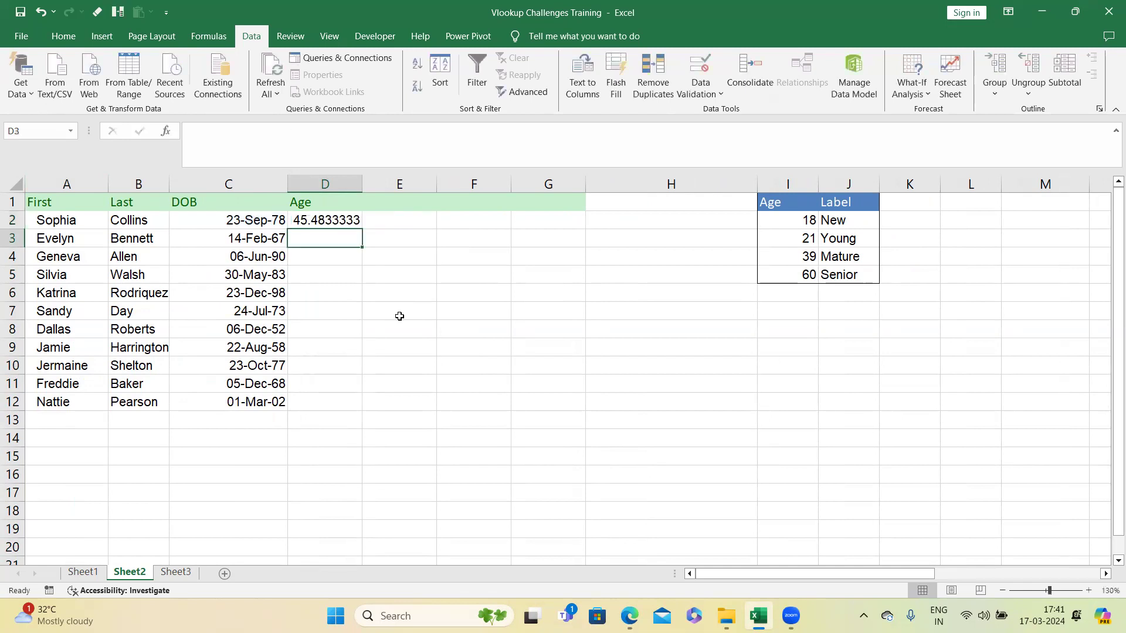
left_click(343, 218)
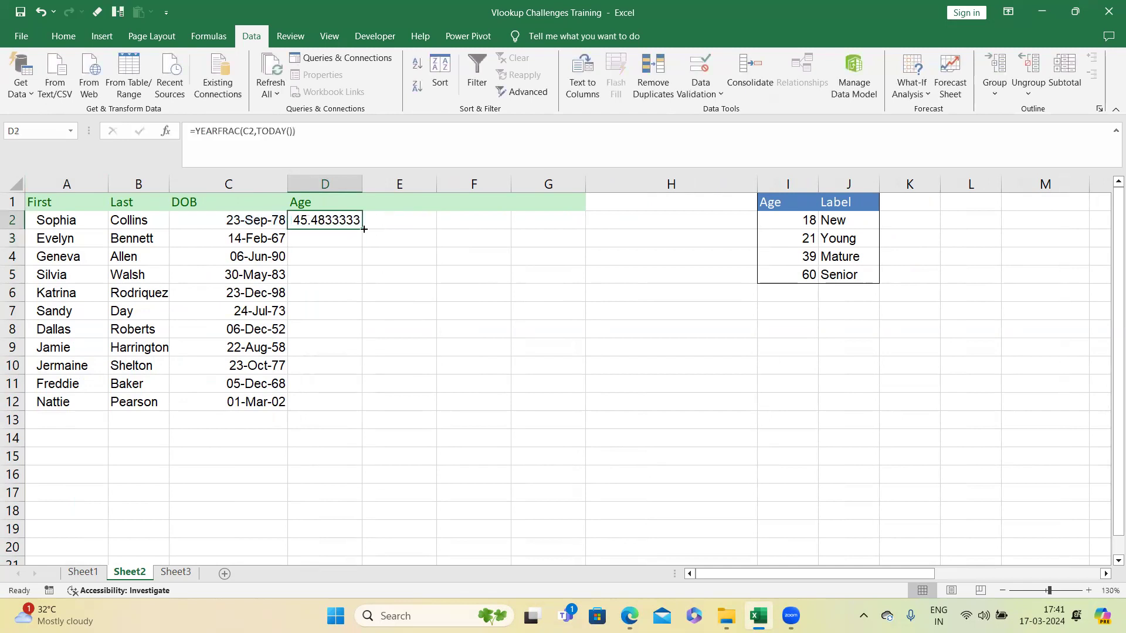
Step: Fill the age formula down to D12, wrap it as =INT(YEARFRAC(C2,TODAY())) for whole years, and refill the column
double_click(364, 230)
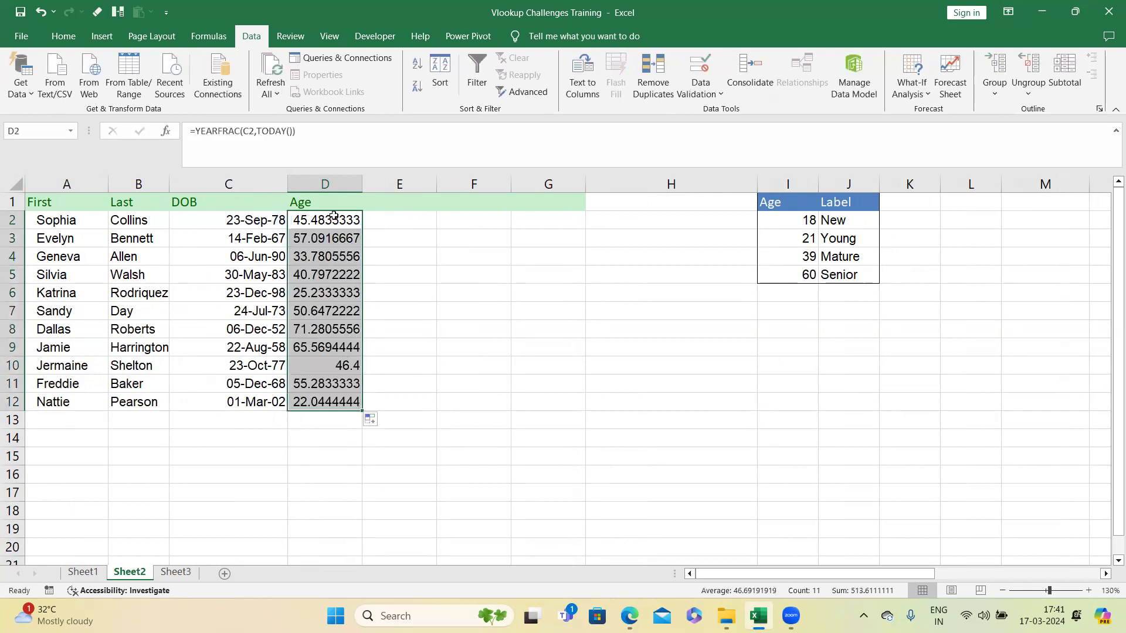
left_click(197, 130)
type("int")
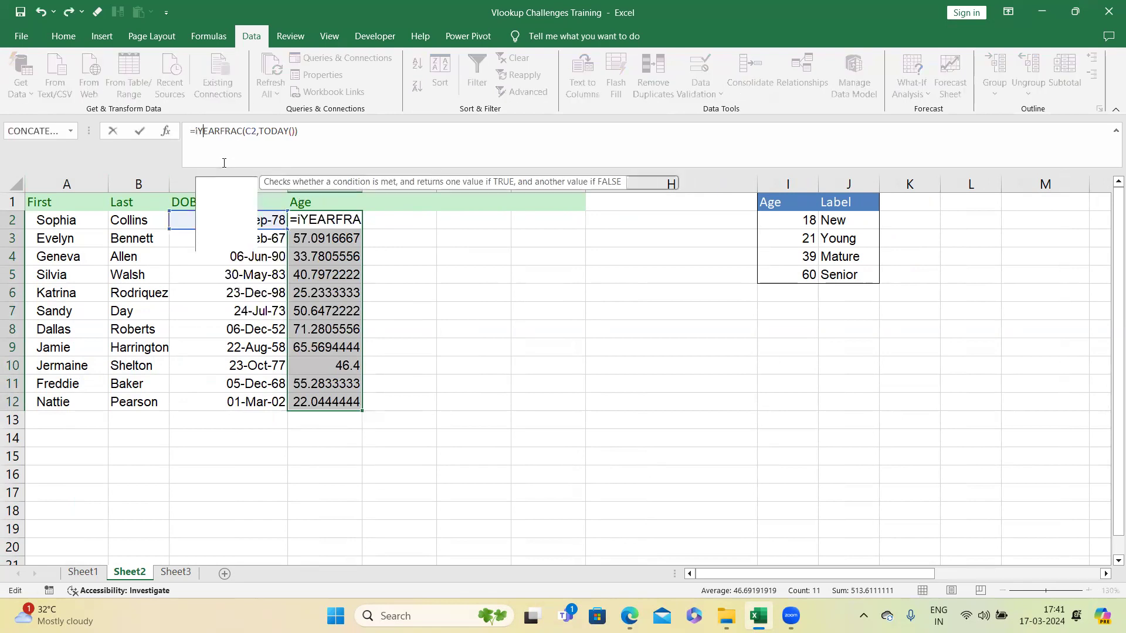
type("(")
left_click(351, 129)
type(")")
key("Return")
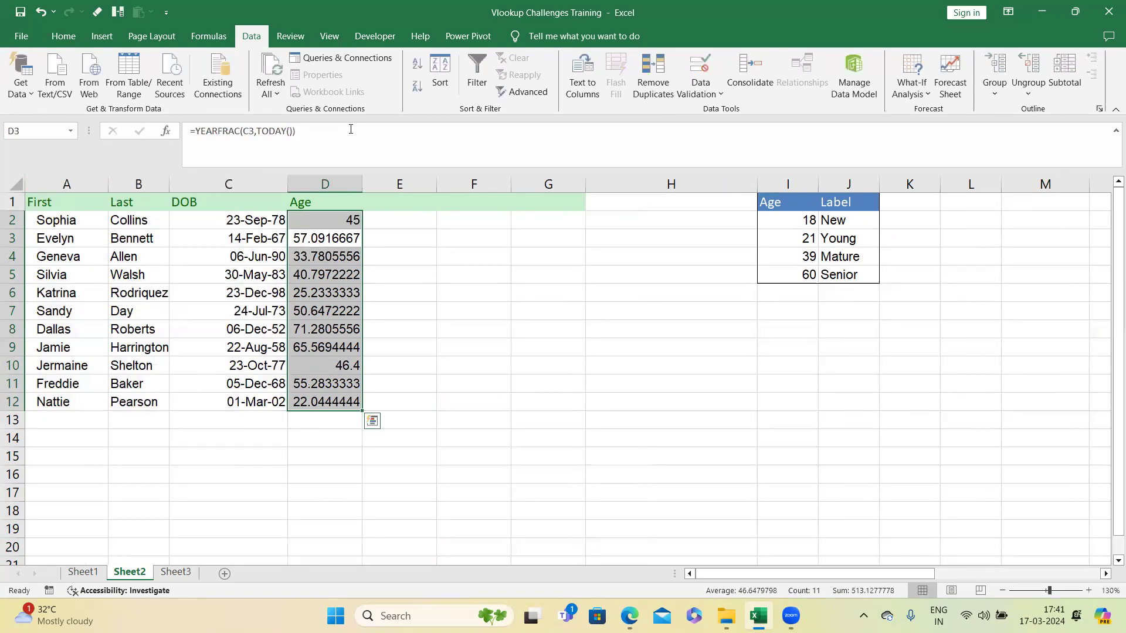
left_click(342, 218)
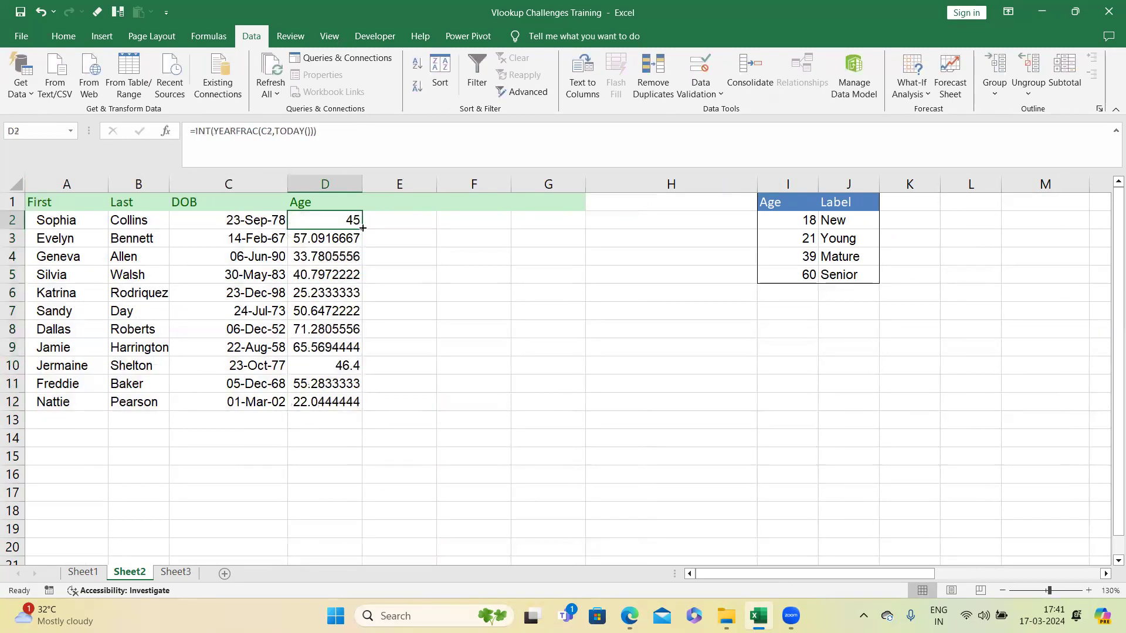
double_click(362, 228)
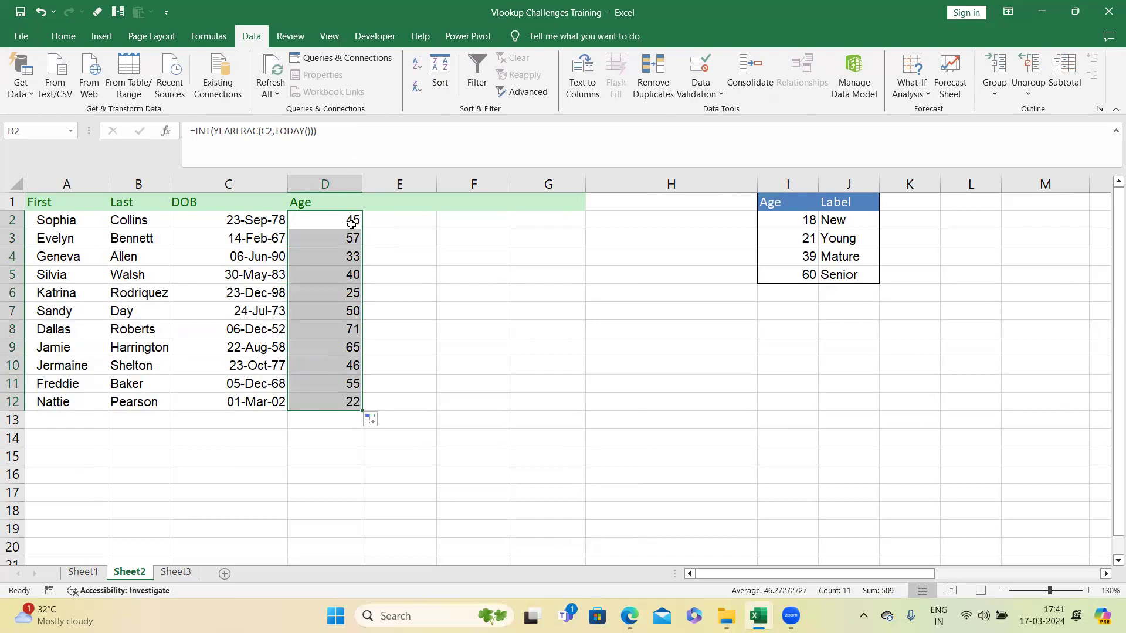
Step: Wrap the D2 age formula in VLOOKUP against $I$2:$J$5 returning column 2, then fill it down to D12
left_click(196, 131)
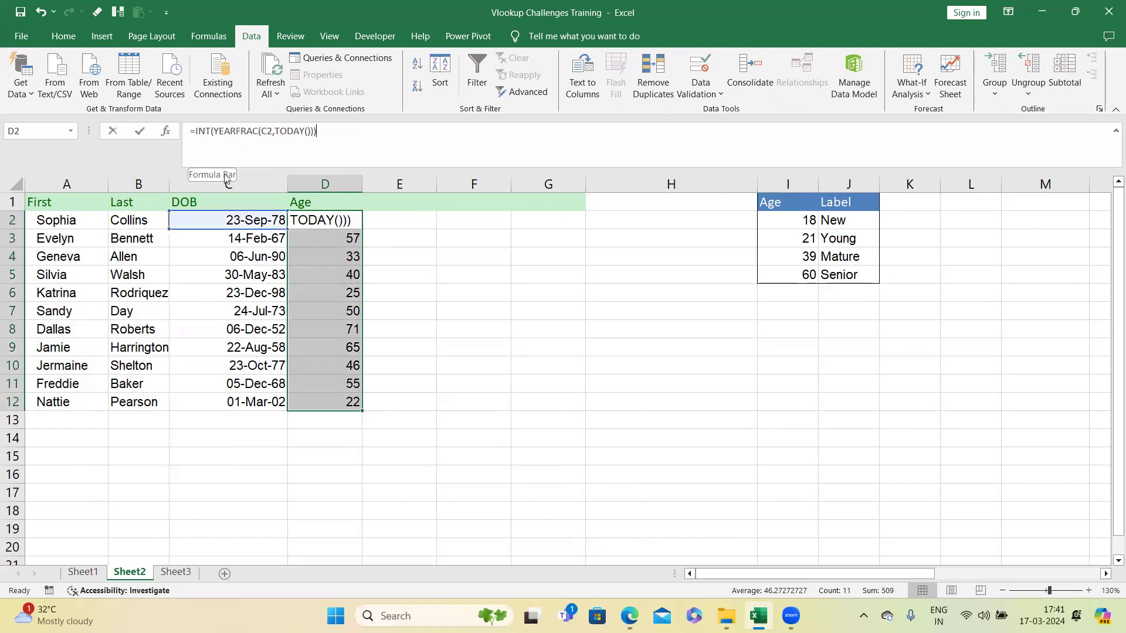
type("vlo")
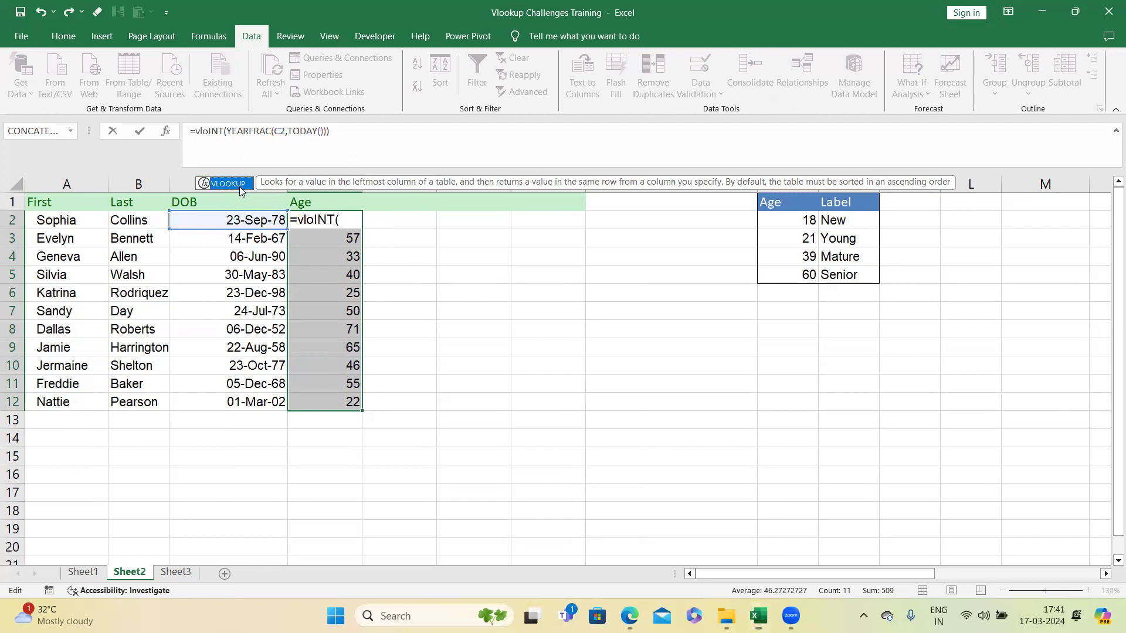
double_click(229, 184)
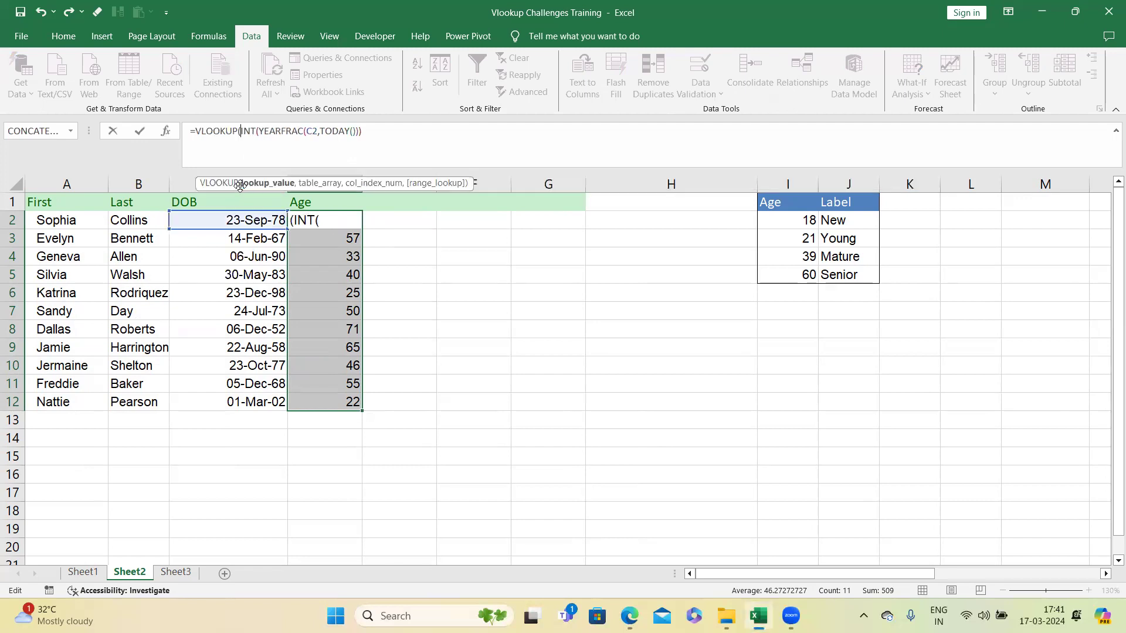
left_click(387, 132)
type(",")
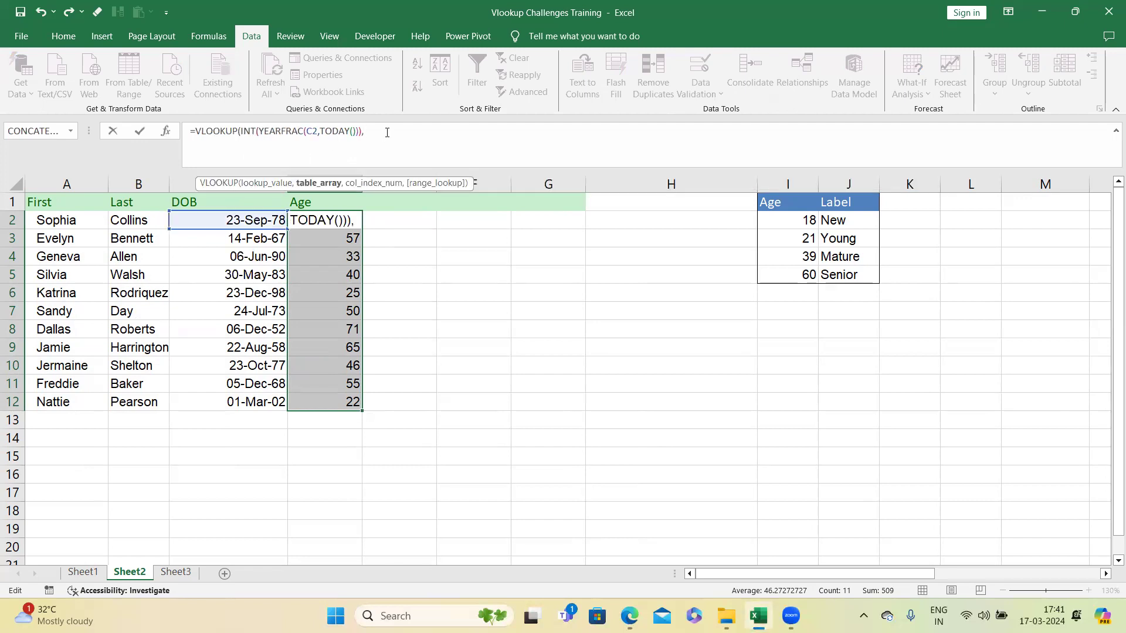
left_click_drag(772, 215, 829, 271)
key("F4")
type(",2,1")
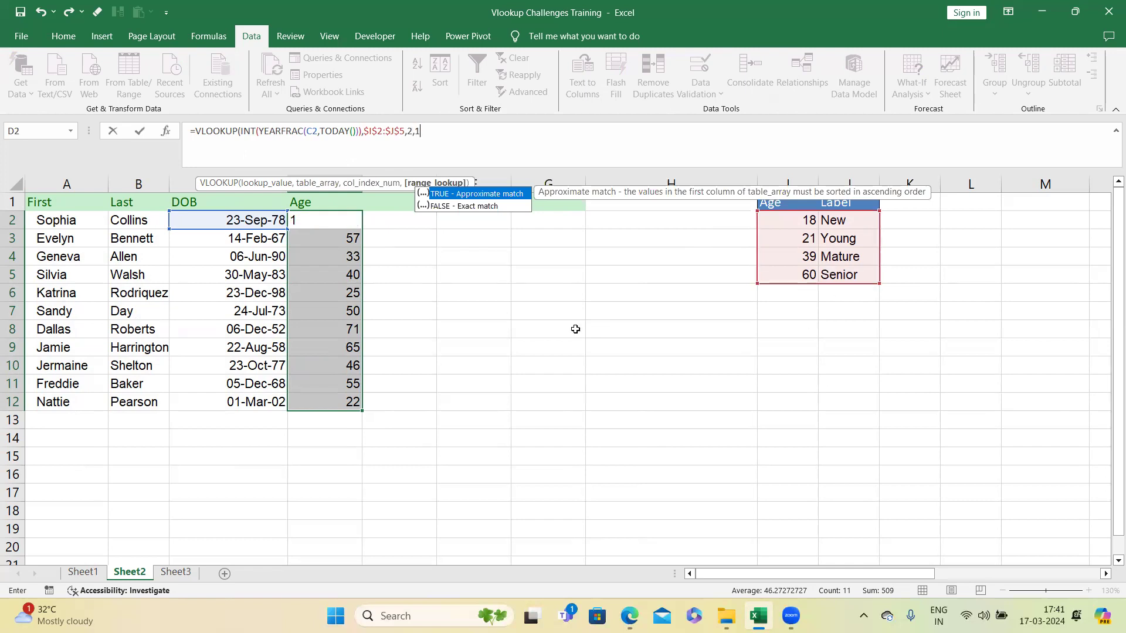
double_click(493, 194)
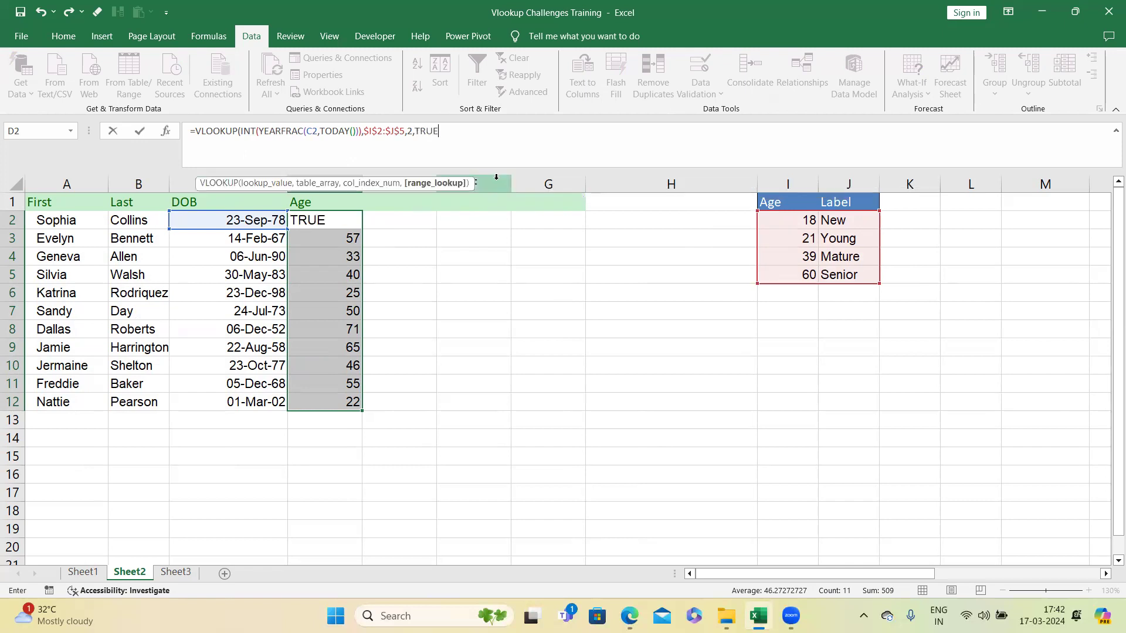
key("BackSpace")
key("BackSpace")
key("BackSpace")
key("BackSpace")
key("BackSpace")
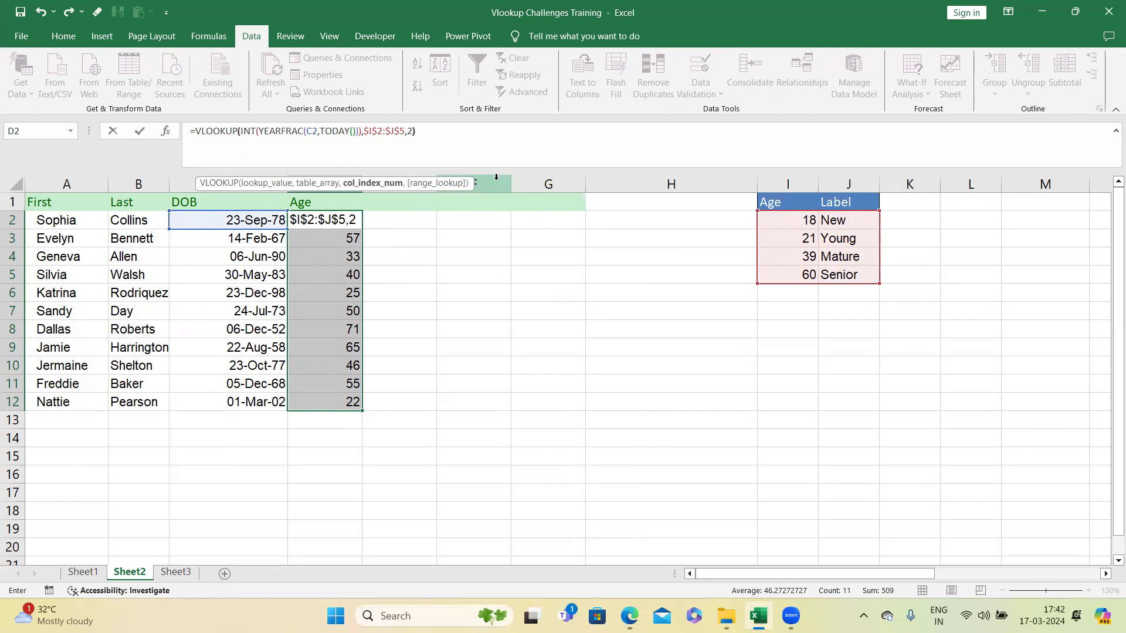
type(")")
key("Return")
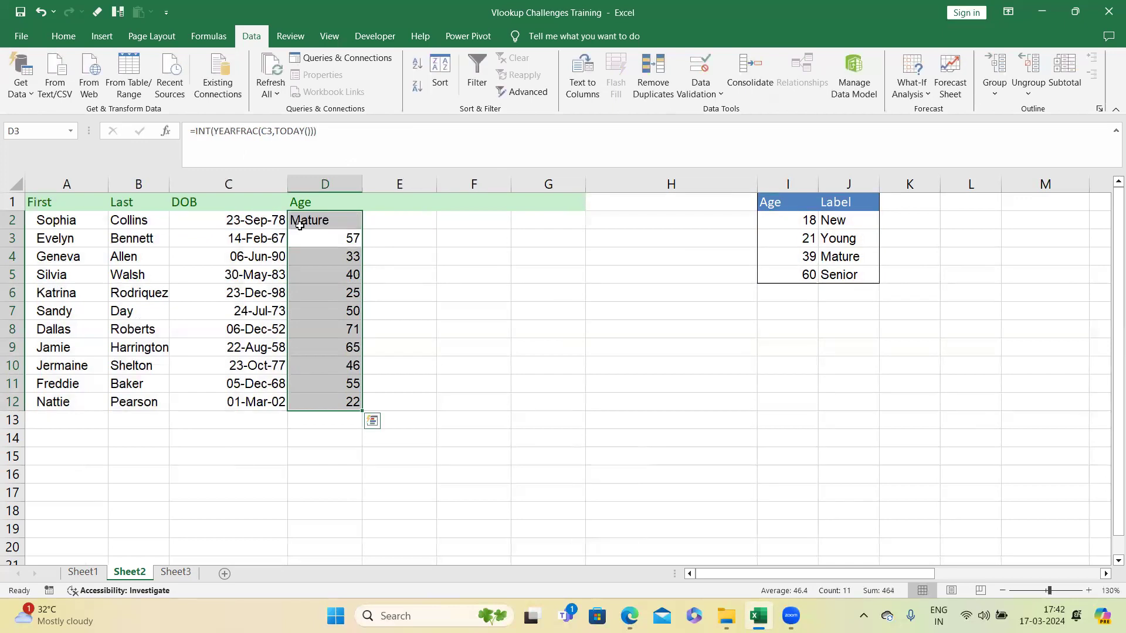
left_click(346, 223)
double_click(362, 229)
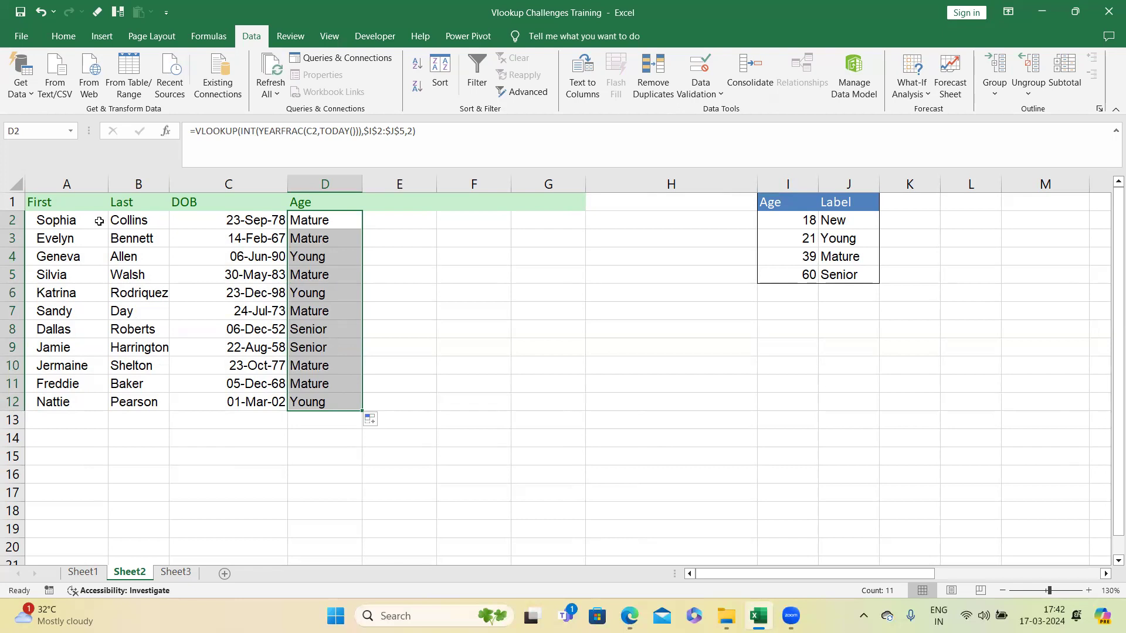
Step: Switch to Sheet3, autofit the DOB column, and delete the empty column A
left_click(176, 573)
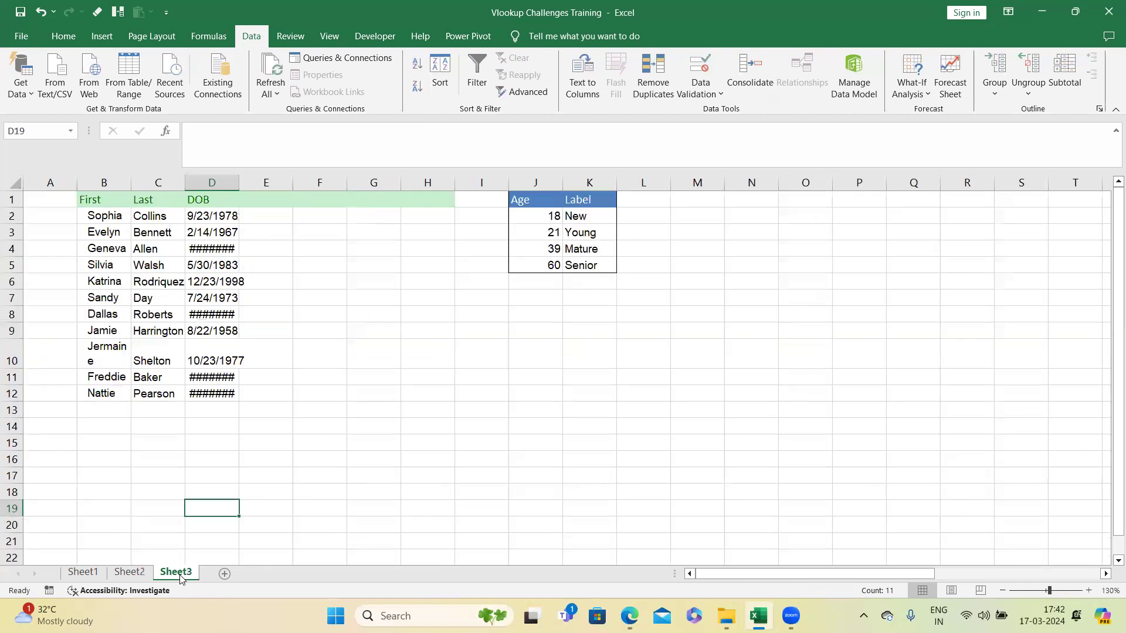
double_click(239, 183)
right_click(52, 183)
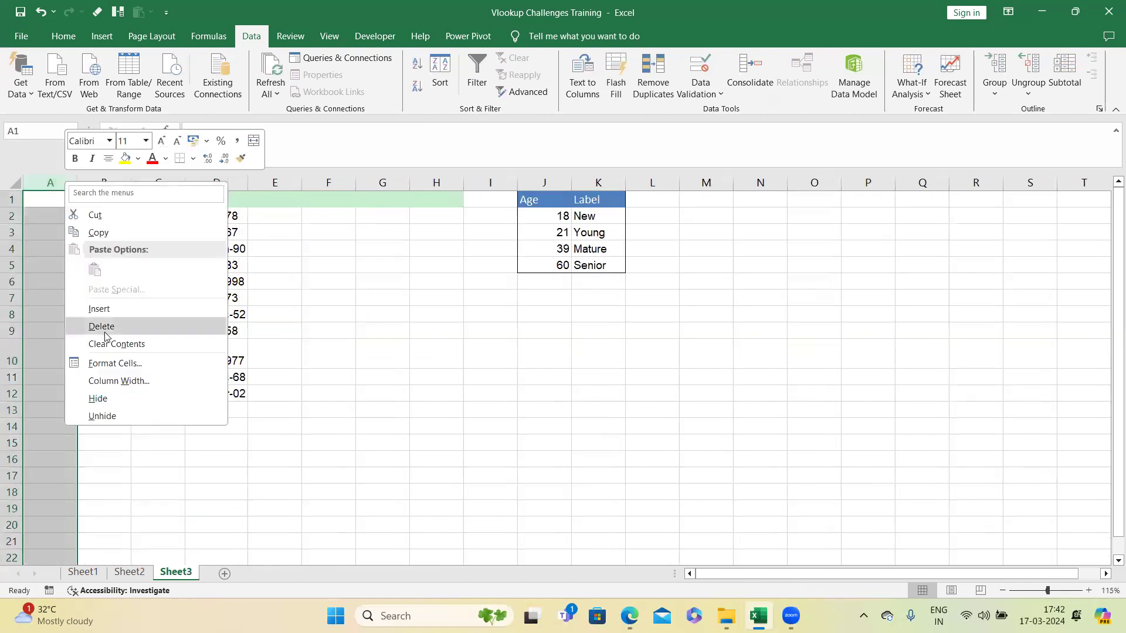
left_click(96, 303)
Step: Insert columns before the Age/Label lookup table to move it further from the data
left_click(292, 292)
left_click_drag(50, 199, 176, 394)
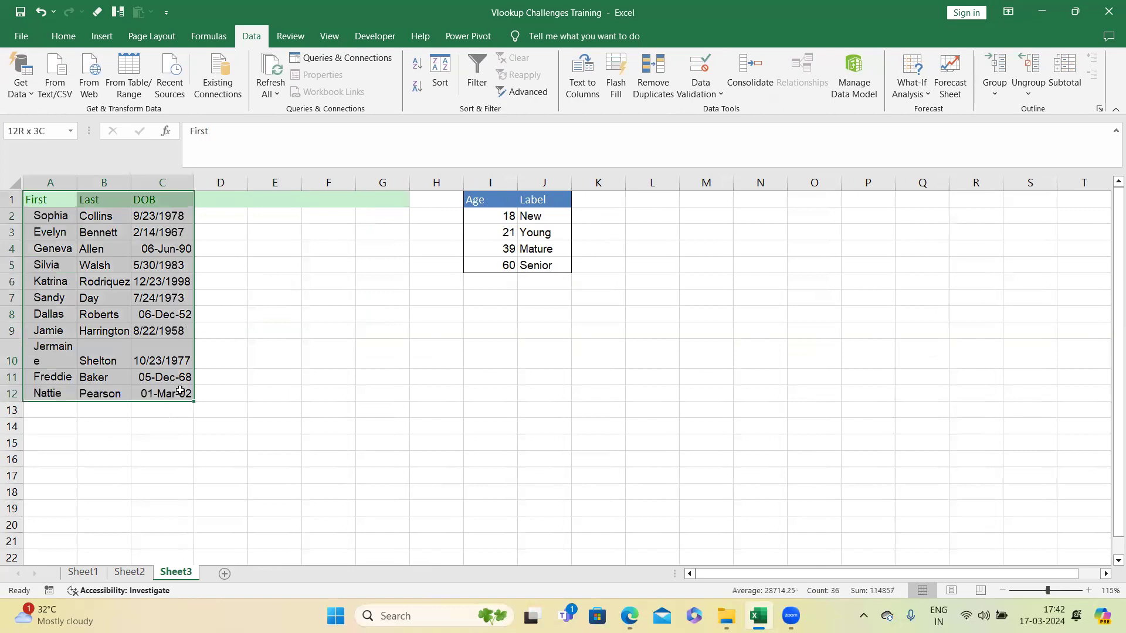
left_click(339, 353)
left_click(377, 183)
right_click(377, 183)
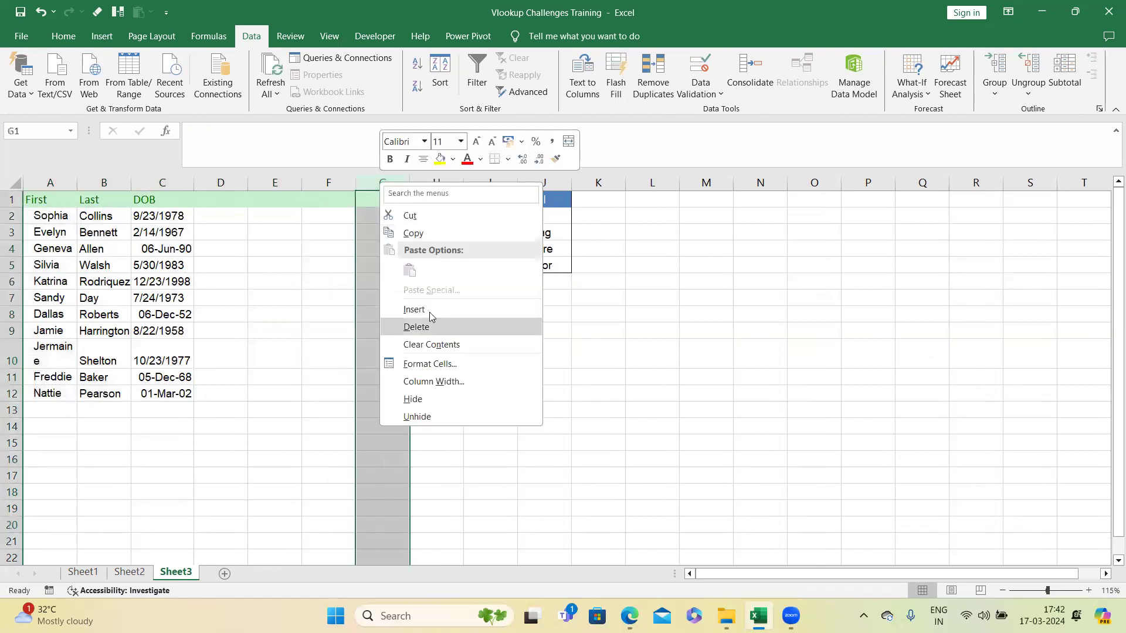
left_click(429, 306)
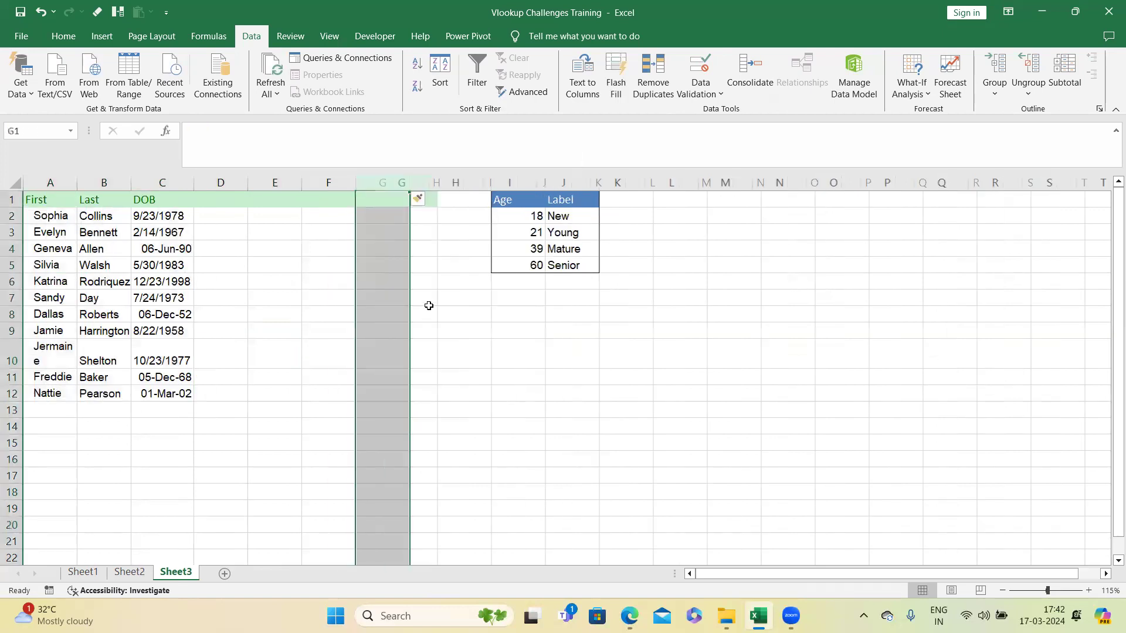
Step: Widen the DOB column C so all dates display fully
left_click(308, 315)
double_click(194, 183)
left_click_drag(193, 187, 214, 182)
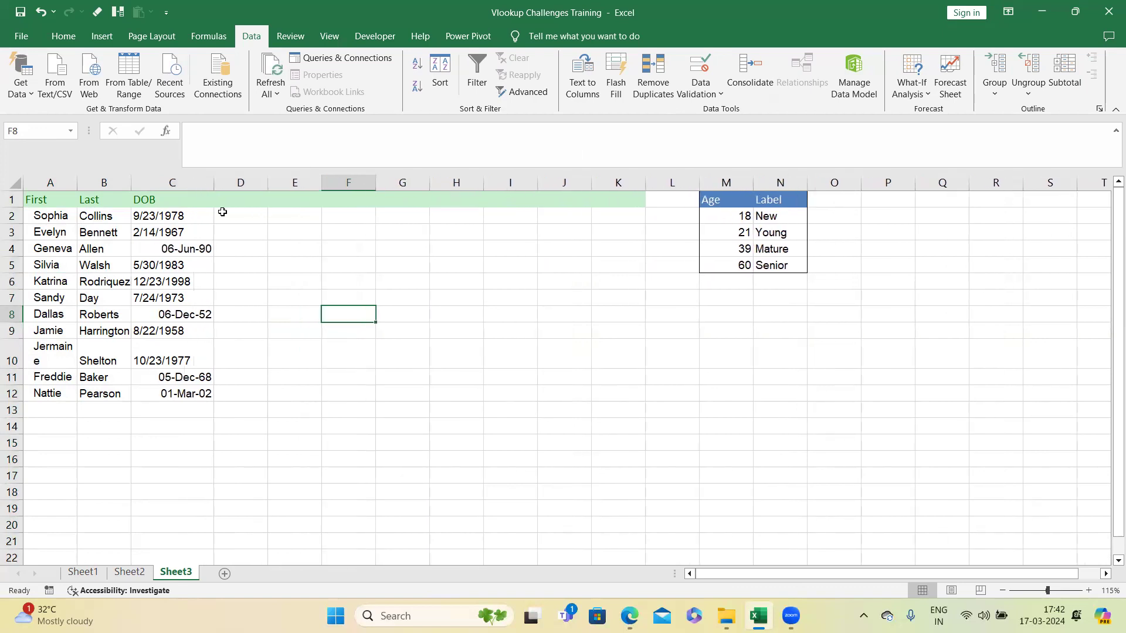
left_click(64, 35)
left_click(114, 110)
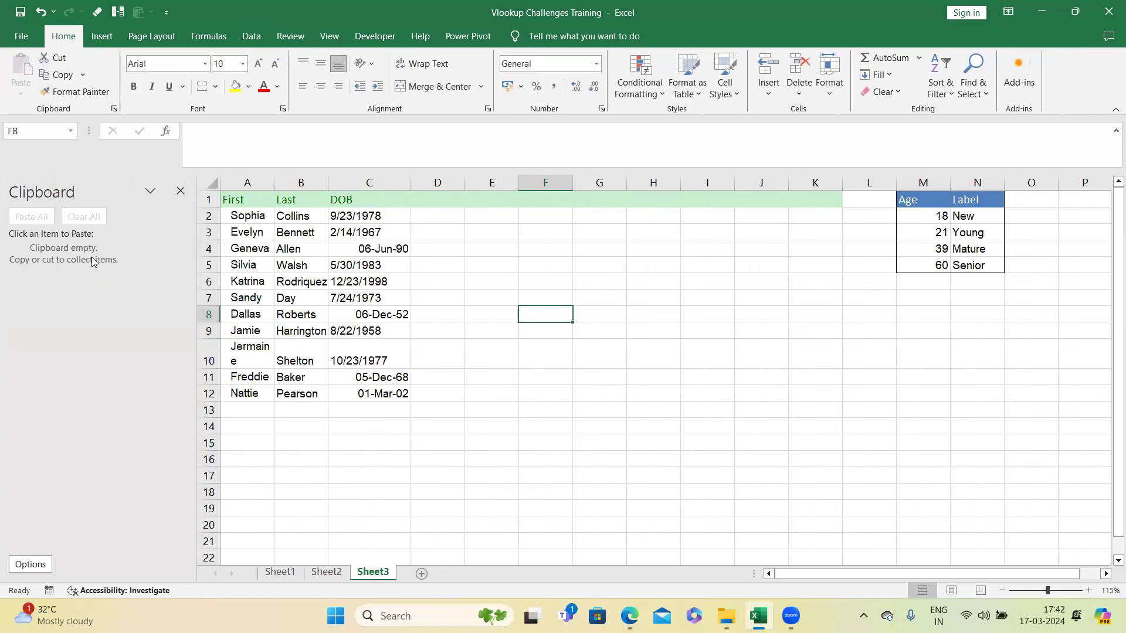
Step: Enter =ISNUMBER(C2) in D2 and fill it down to D12 to flag which DOB entries are real dates
left_click(437, 214)
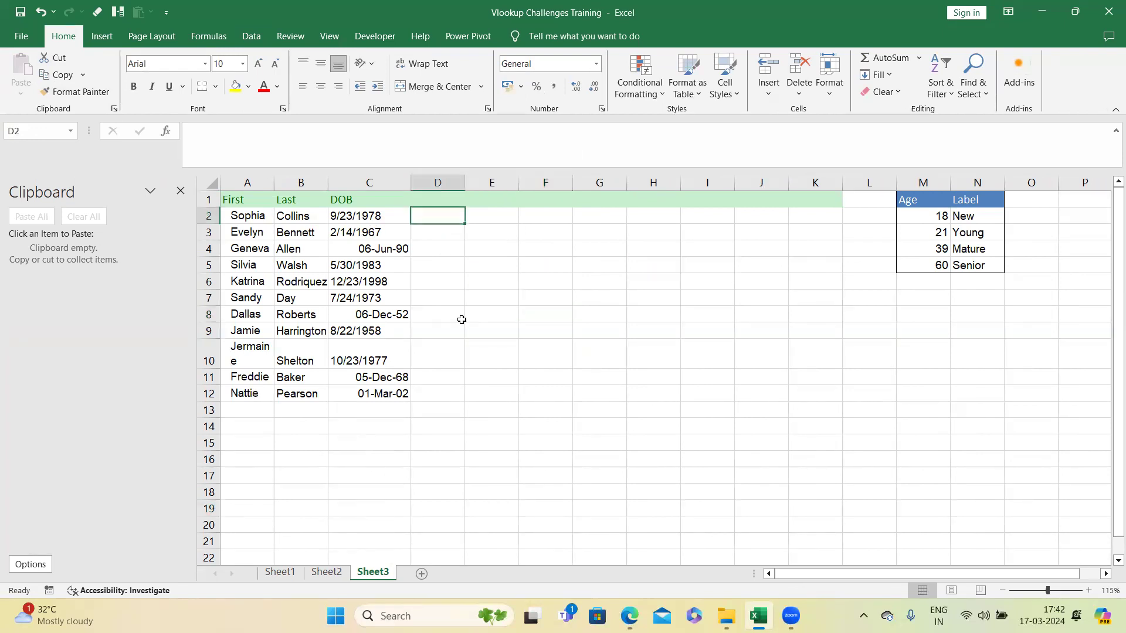
type("=isnu")
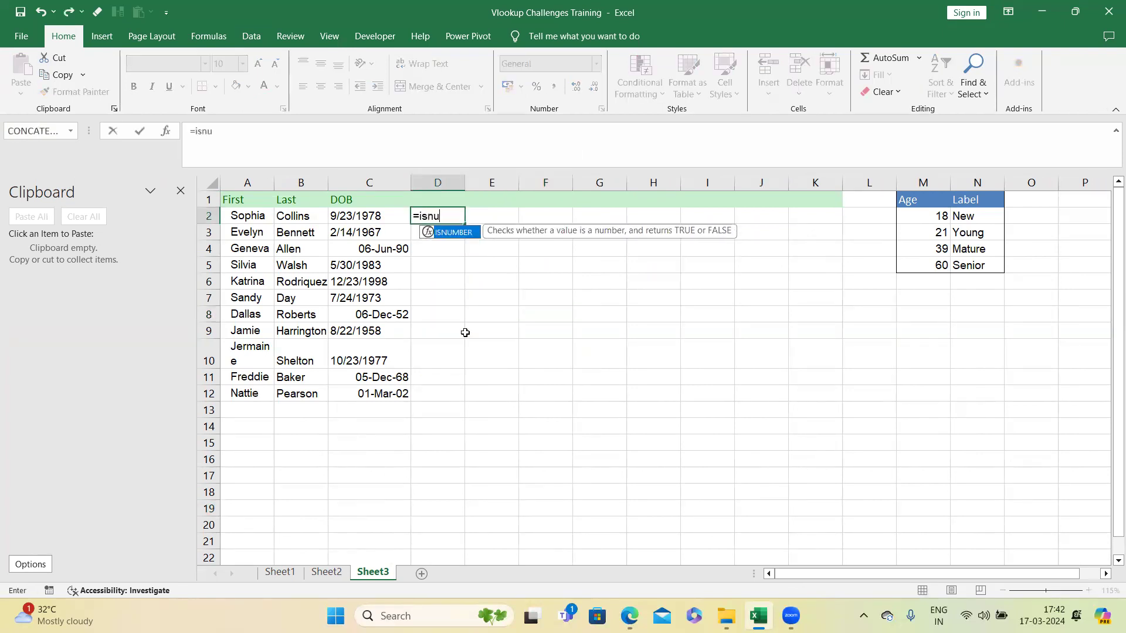
type("mber(")
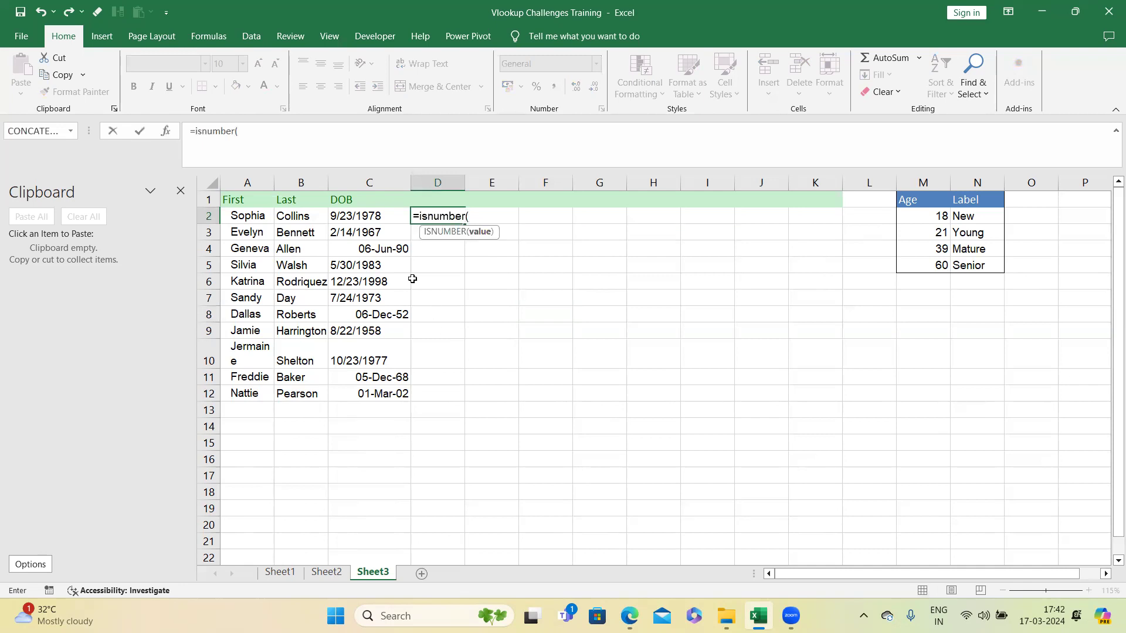
left_click(388, 217)
type(")")
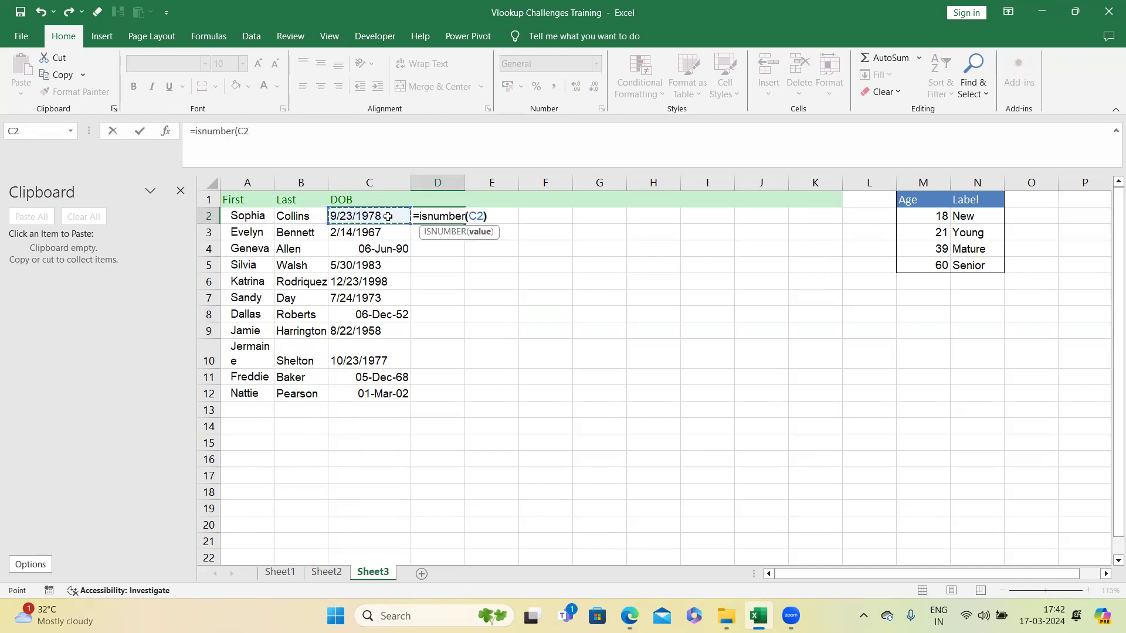
key("Return")
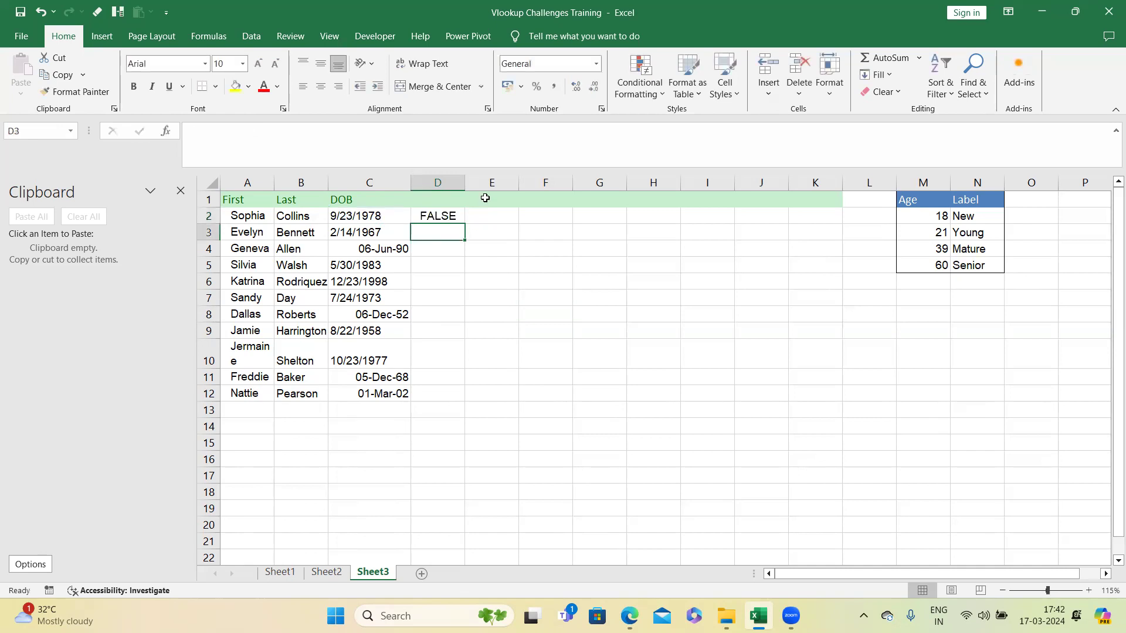
left_click(461, 215)
left_click_drag(467, 224, 451, 394)
left_click(432, 247)
left_click(433, 312)
left_click(445, 218)
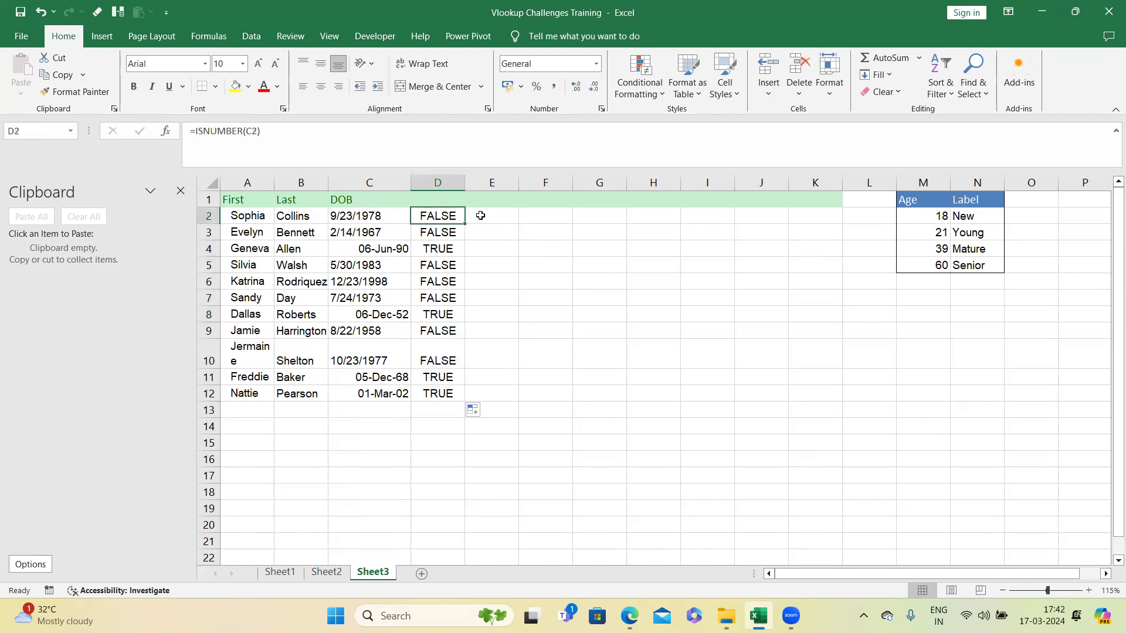
Step: Add a Year header in E1
left_click(496, 200)
type("Year")
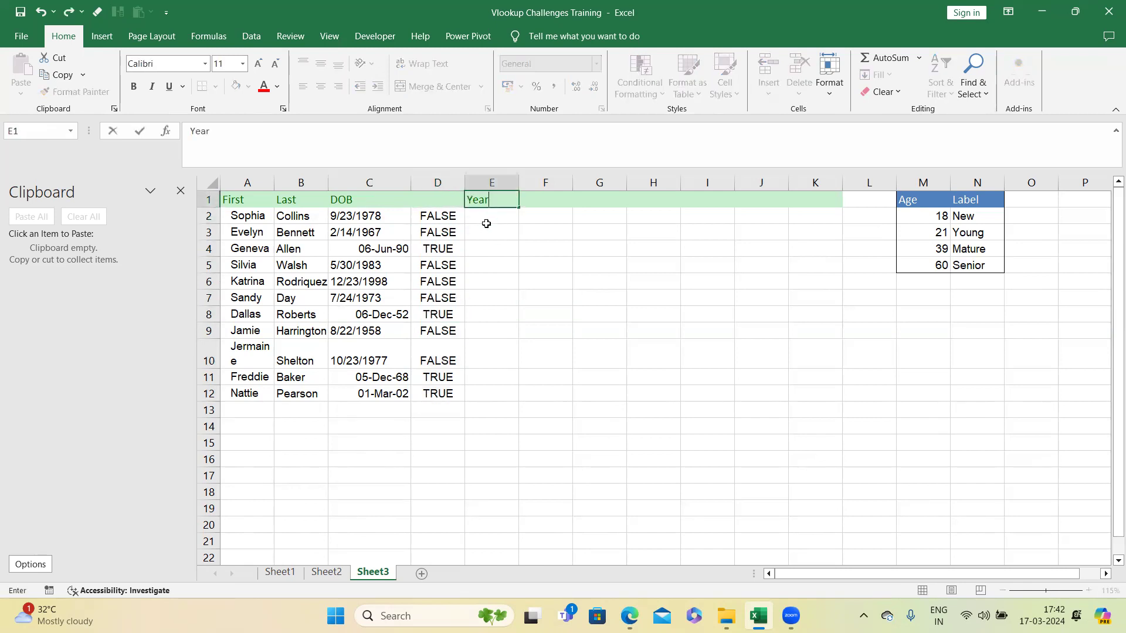
key("Return")
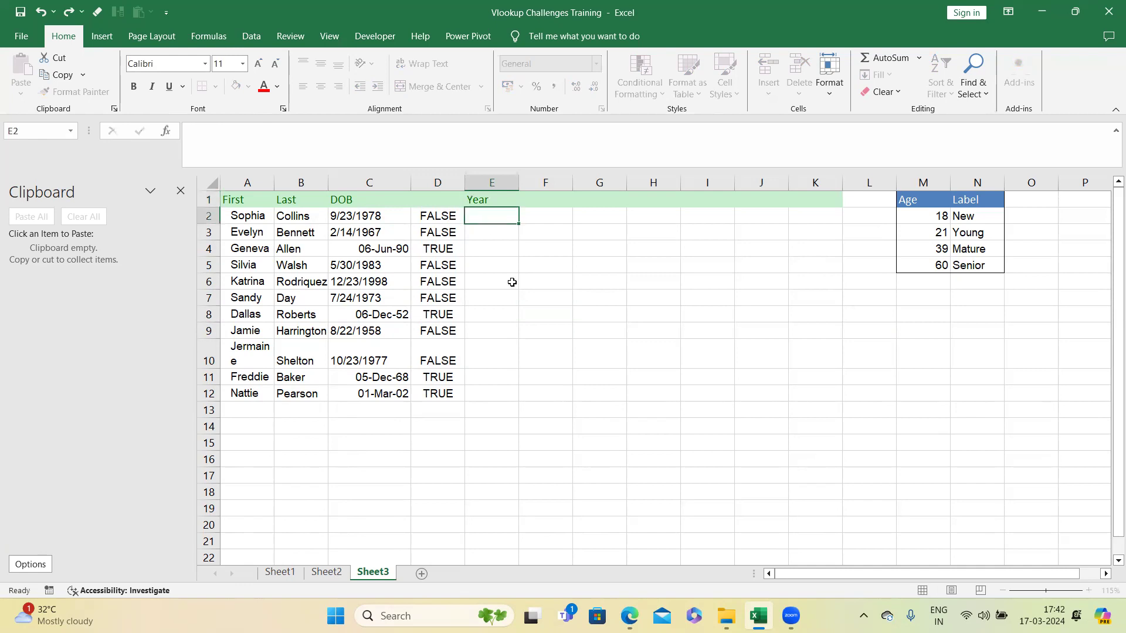
Step: Enter =RIGHT(C2,4) in E2 and fill it down to E12 to extract each DOB's year
type("=r")
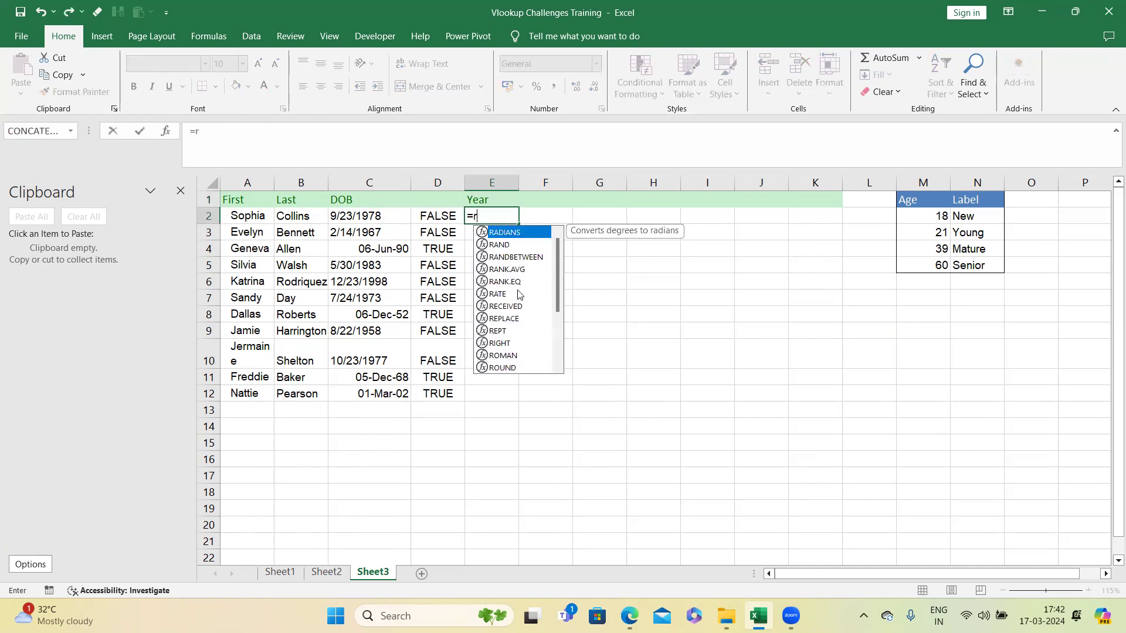
type("ight(")
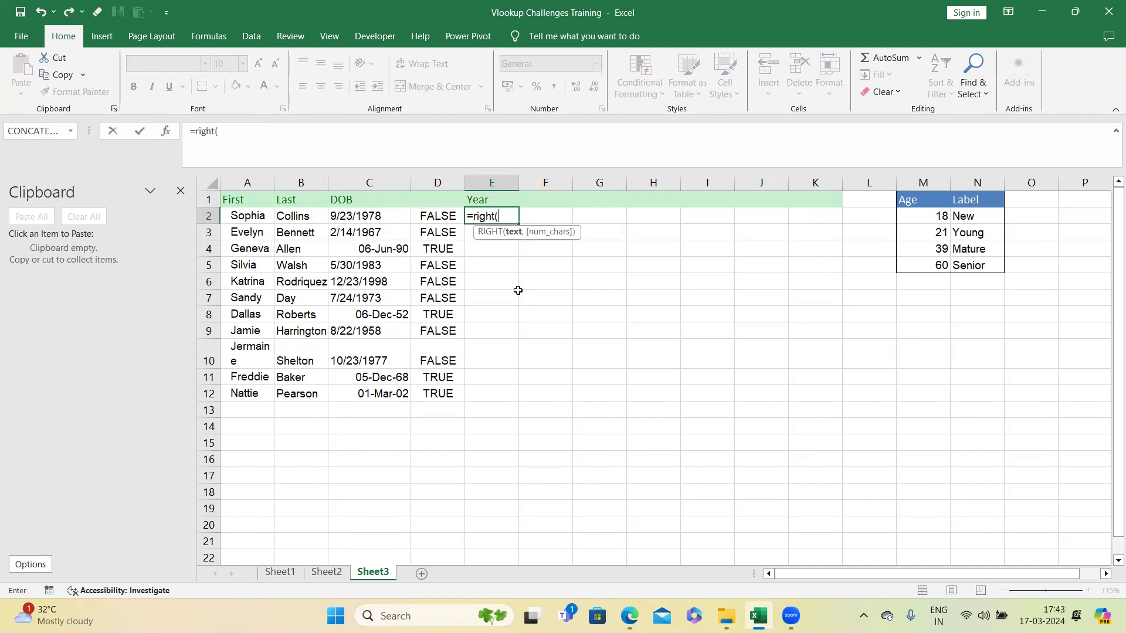
left_click(360, 213)
type(",")
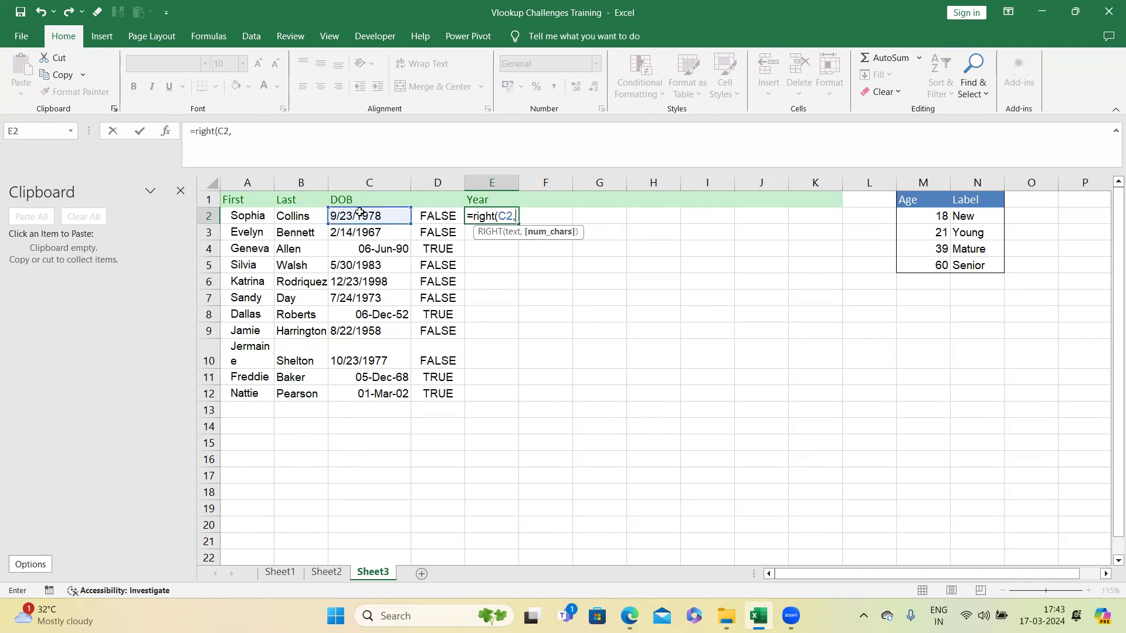
type("4)")
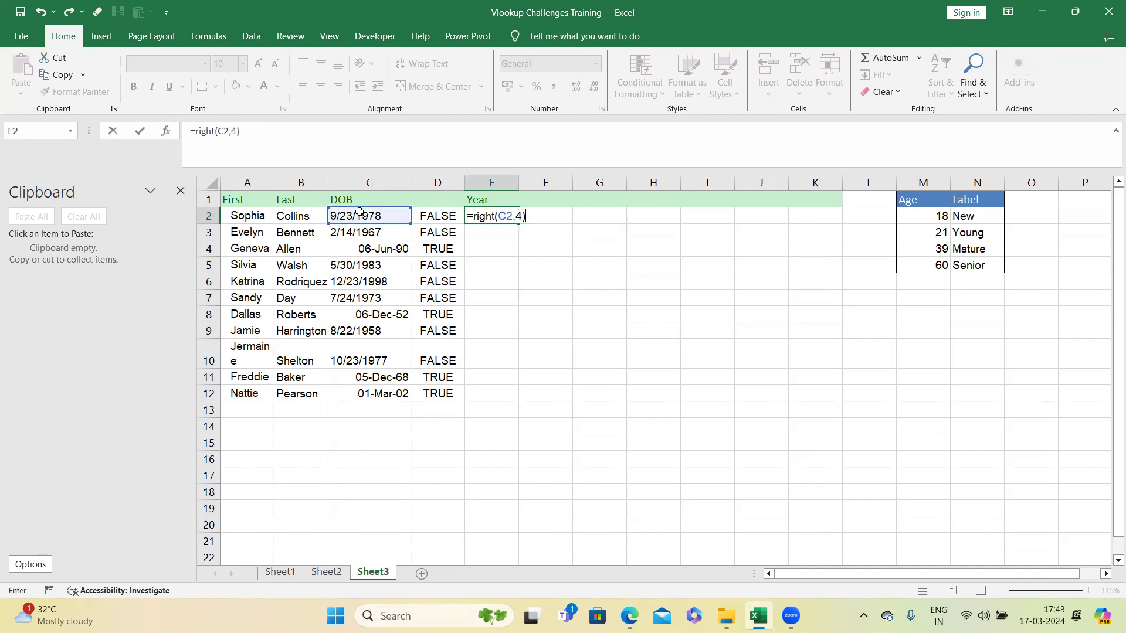
key("Return")
left_click(480, 215)
left_click_drag(518, 240, 514, 399)
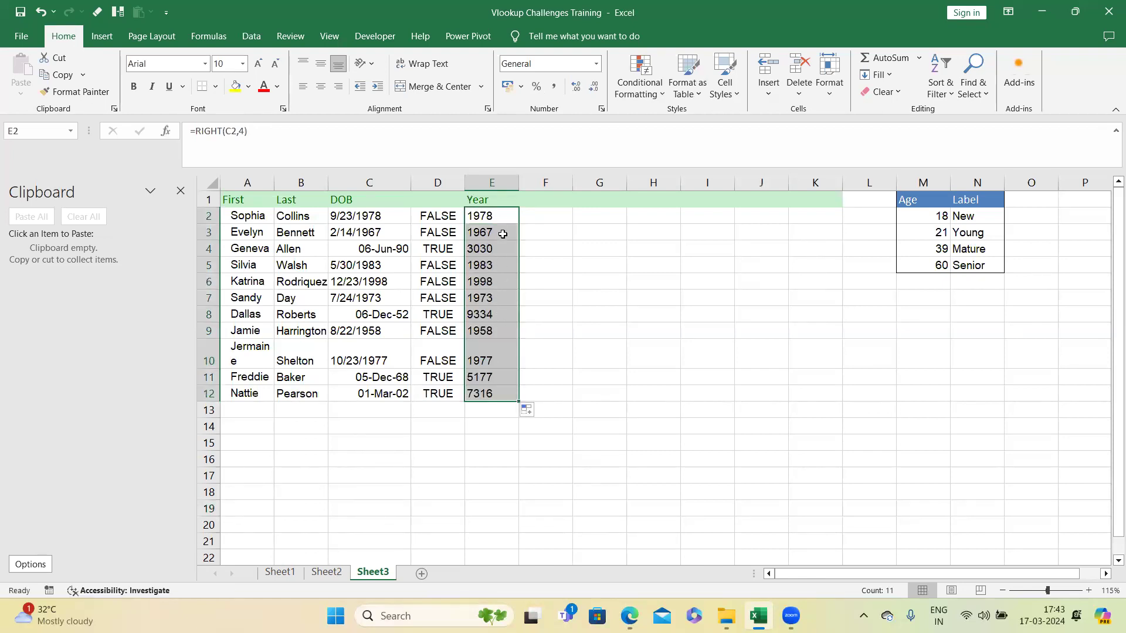
left_click(379, 250)
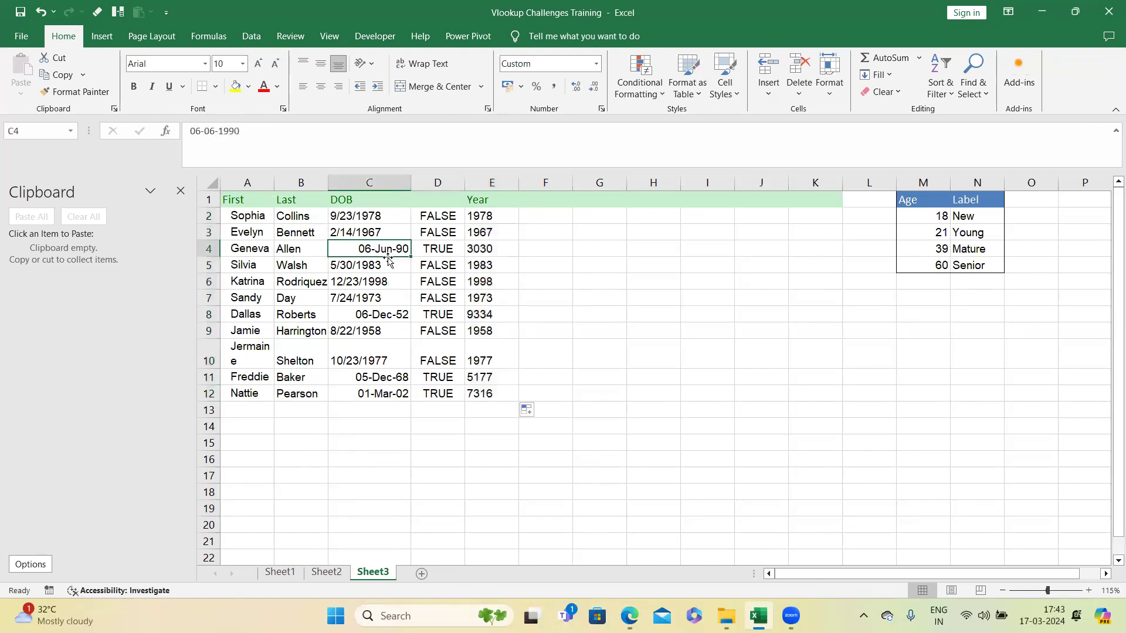
Step: Inspect the Year formulas and DOB entries in the first rows of the table
left_click(486, 250)
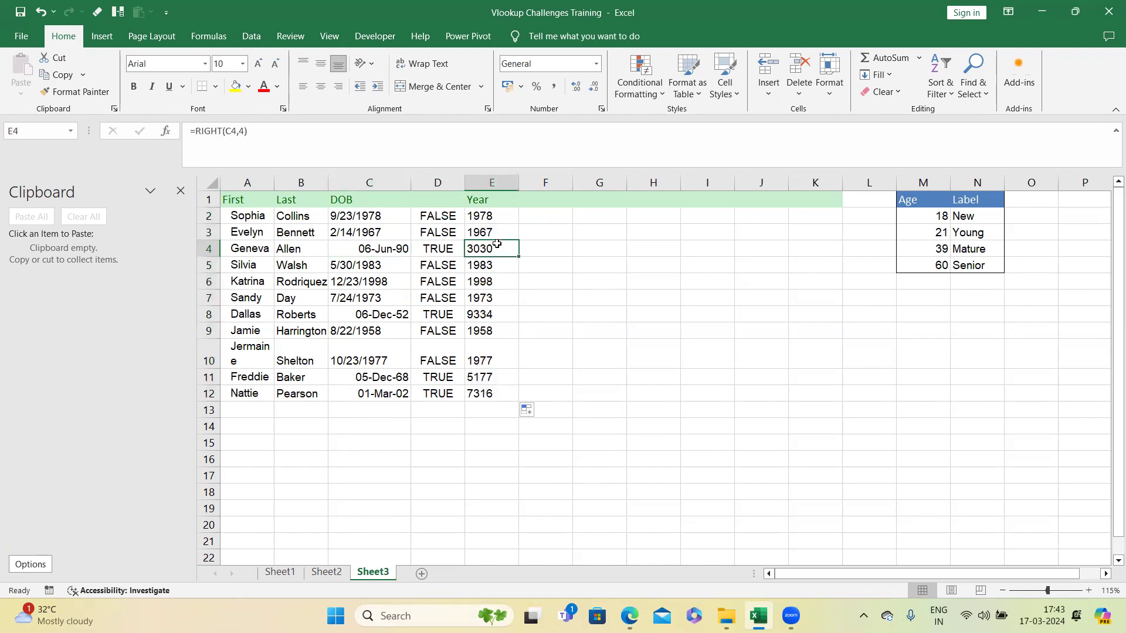
left_click(502, 216)
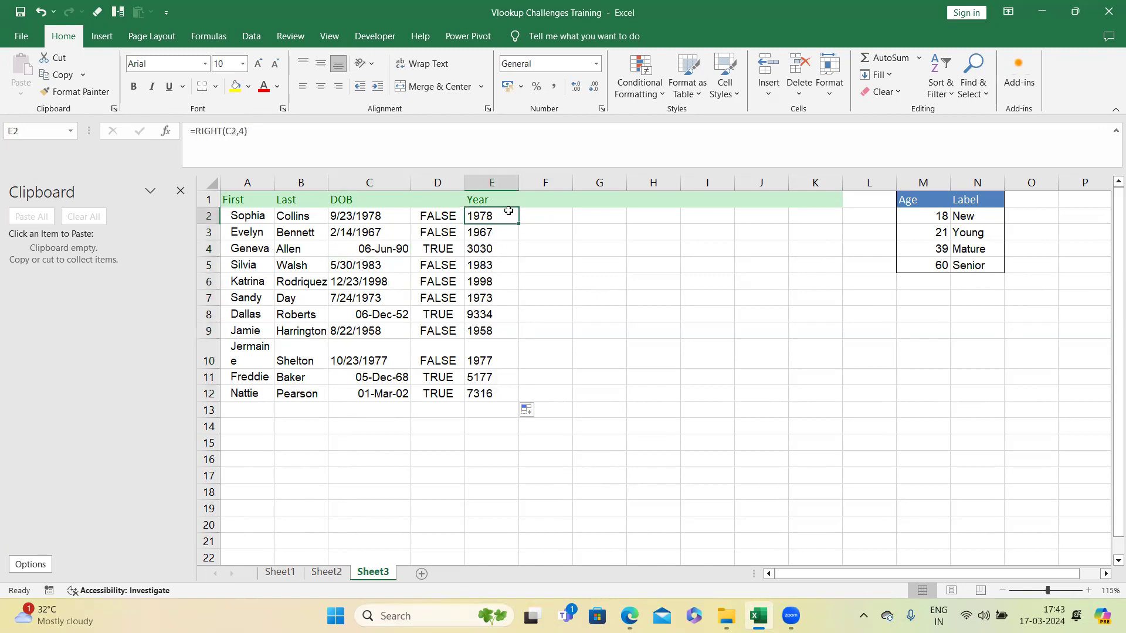
left_click(501, 200)
key("Down")
left_click(397, 214)
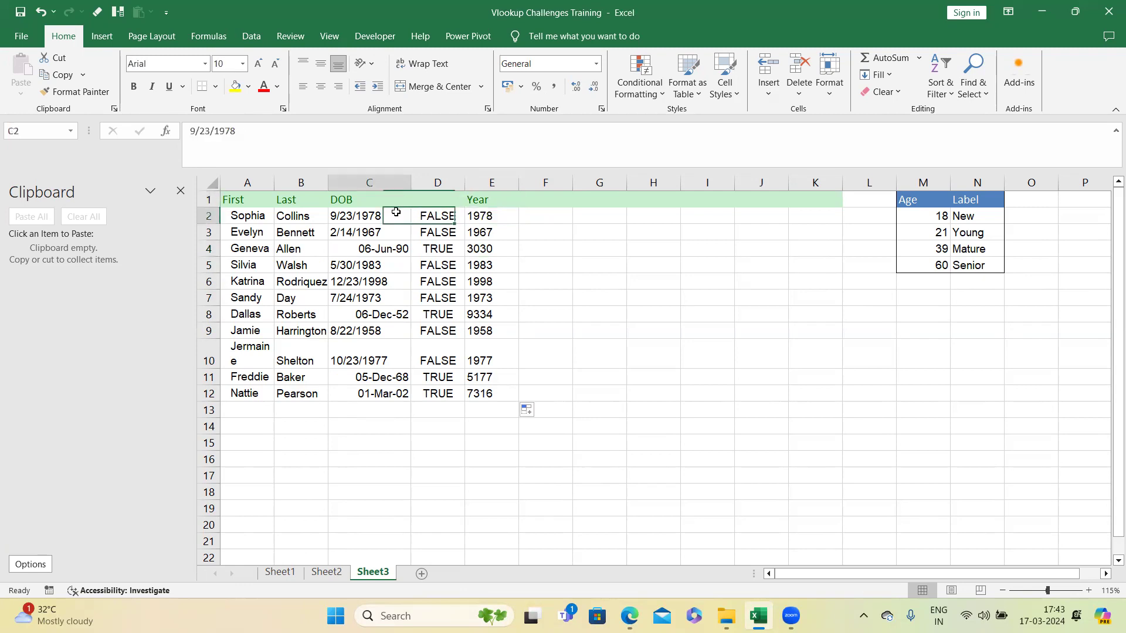
left_click(395, 262)
left_click(483, 264)
Step: Add a Month header in F1
left_click(535, 199)
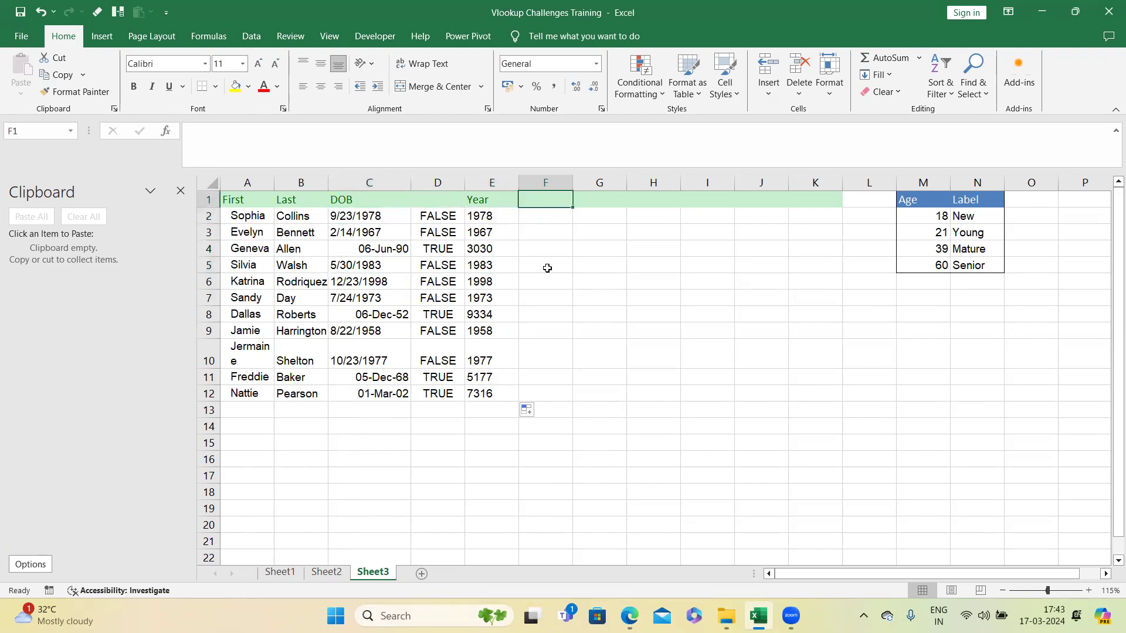
type("Day")
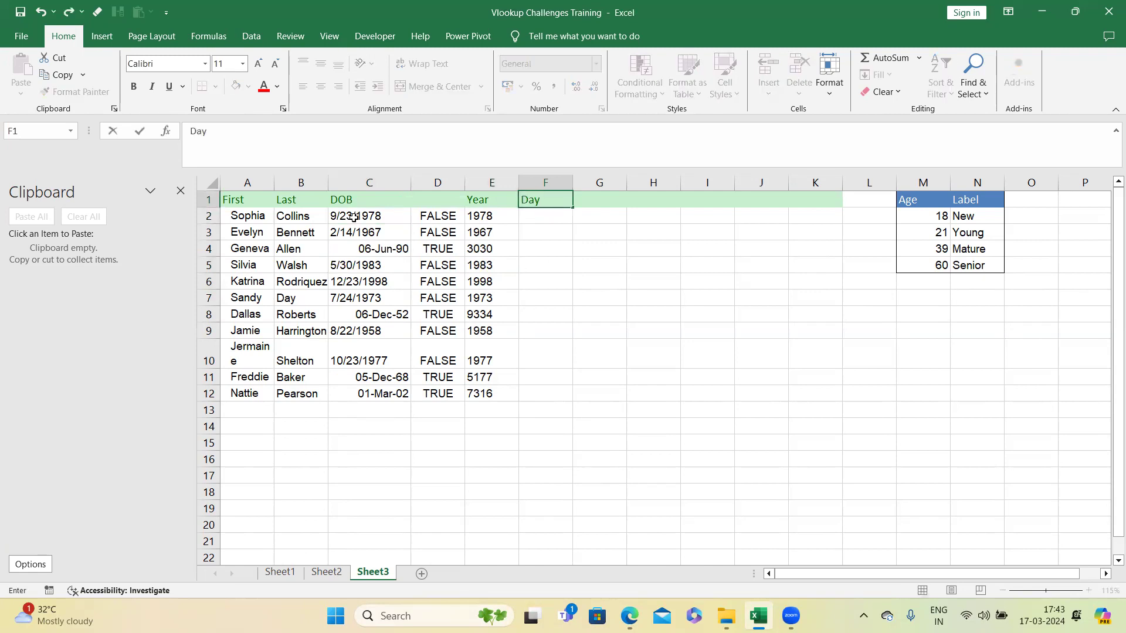
key("BackSpace")
key("BackSpace")
type("Month")
left_click(533, 215)
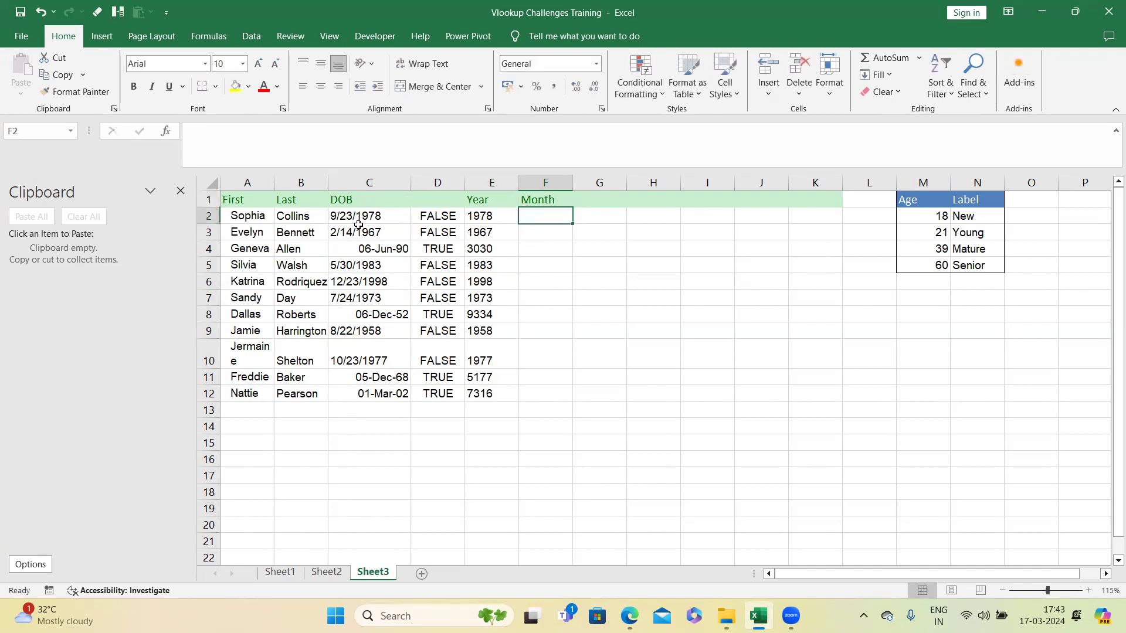
Step: Enter =LEFT(C2,FIND("/",C2)-1) in F2 and fill it down to F12 to extract each DOB's month
type("=left(")
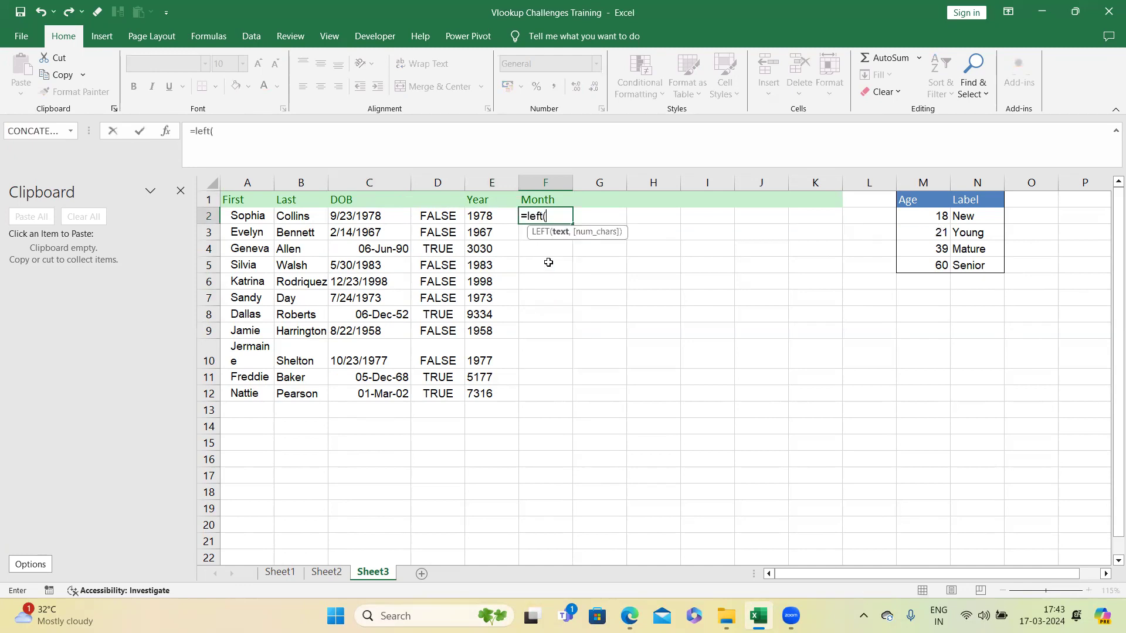
left_click(393, 218)
type(",")
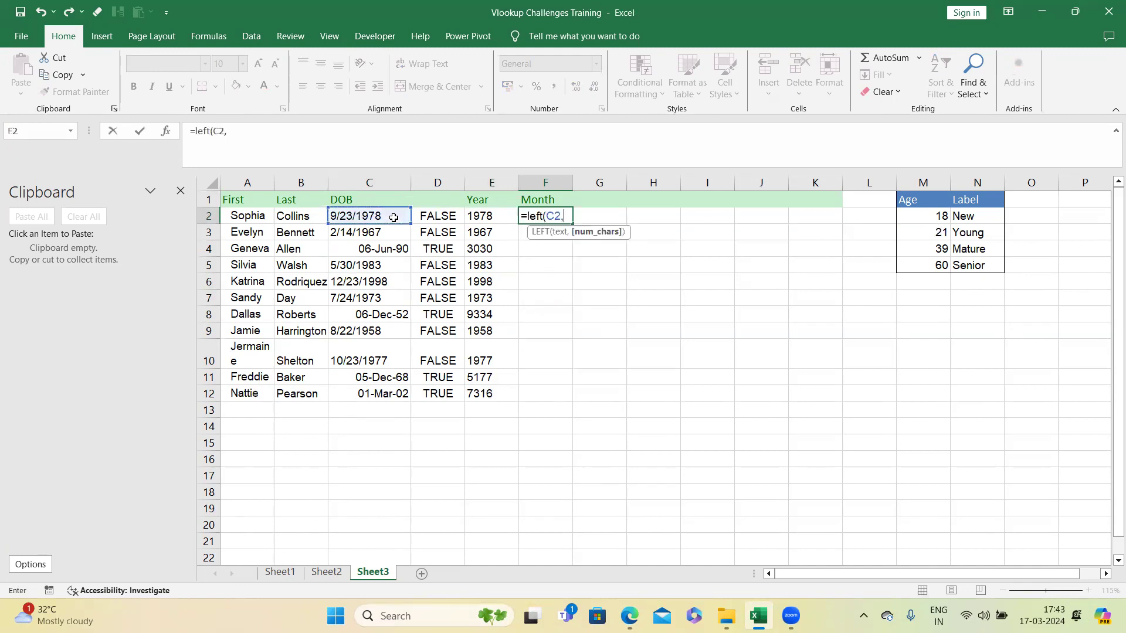
type("find(")
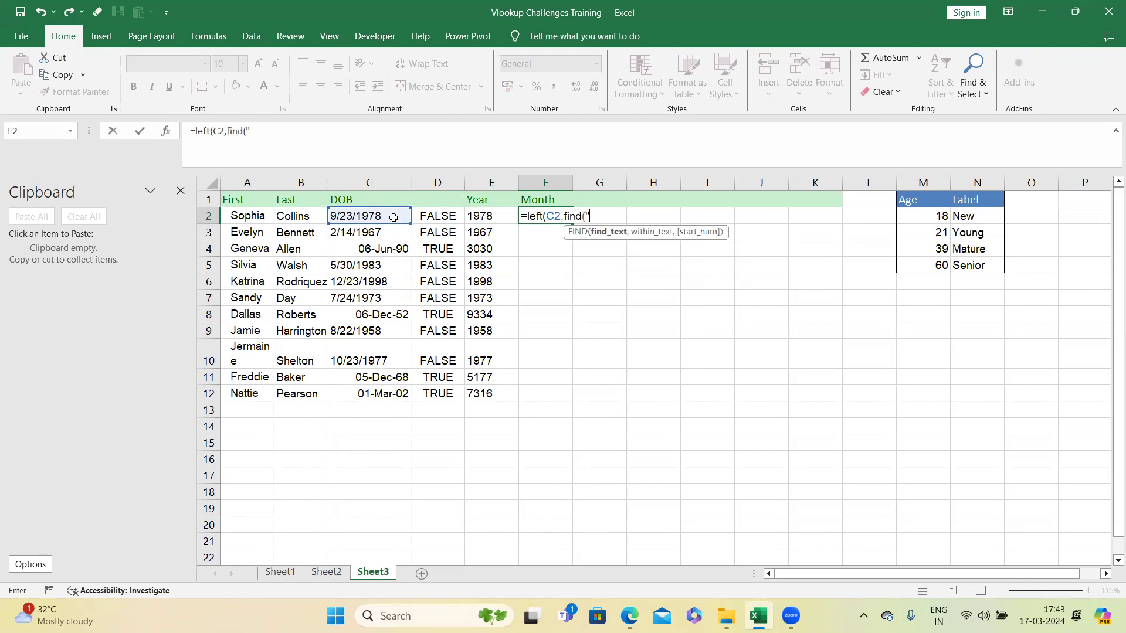
type("\"/\",")
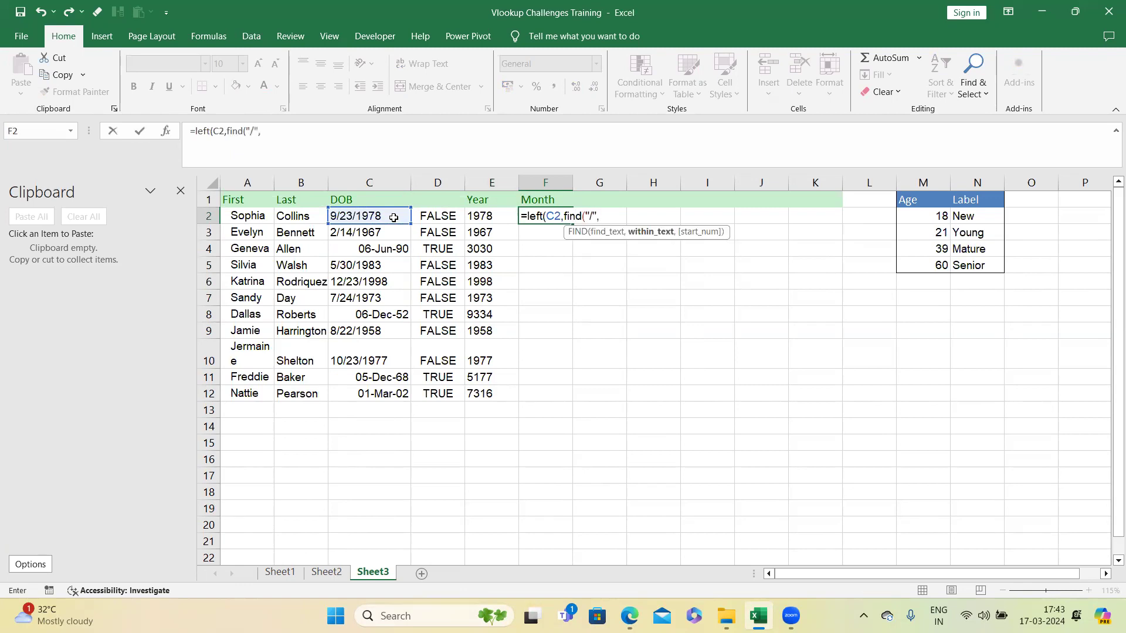
left_click(393, 217)
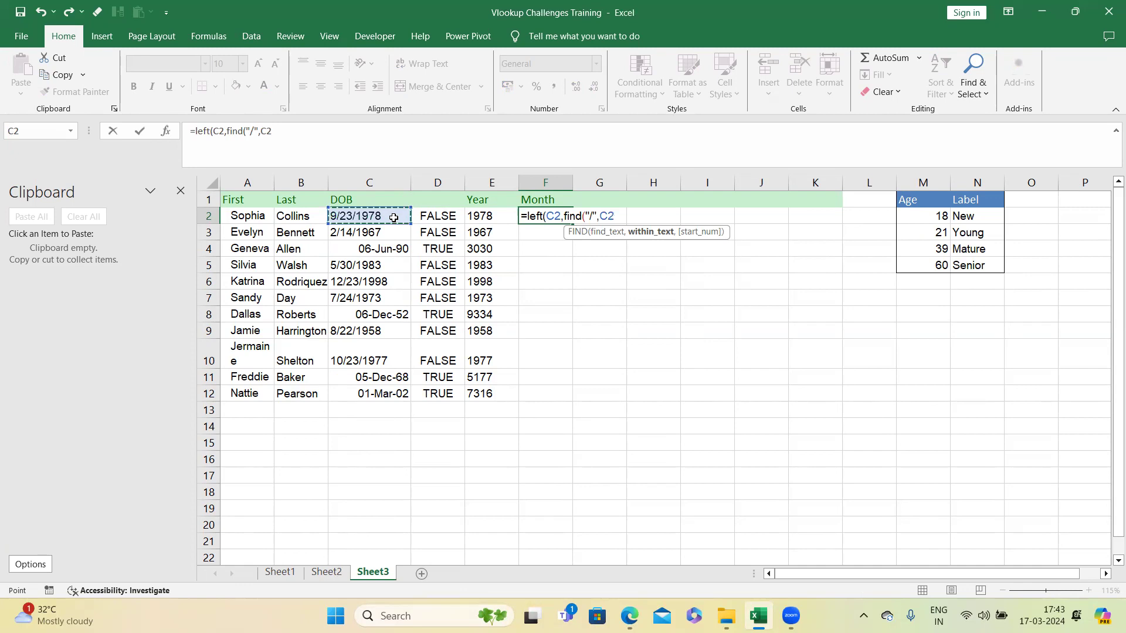
type(")-")
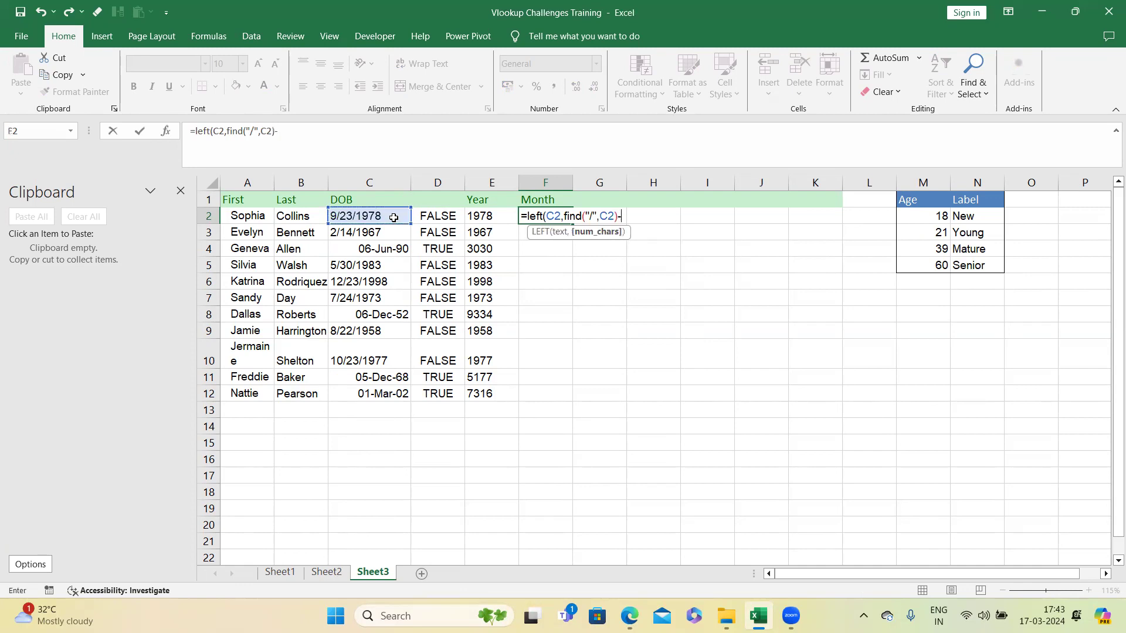
type("1)")
key("Return")
left_click(566, 219)
double_click(574, 224)
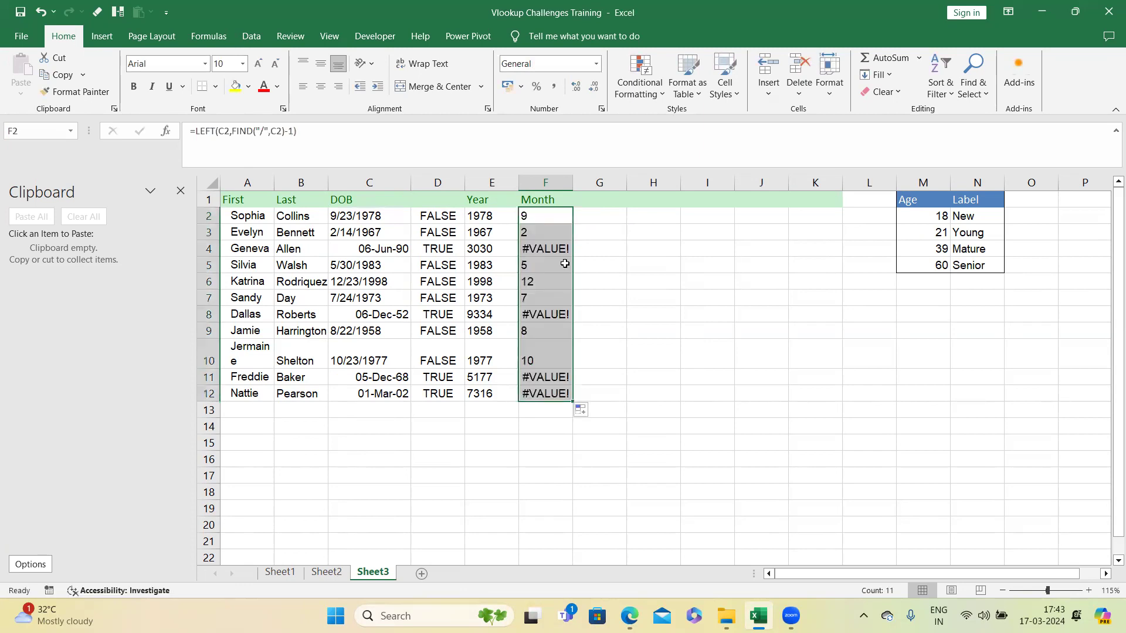
Step: Inspect the Month result in F4 and the DOB entries in C4 and C8
left_click(552, 251)
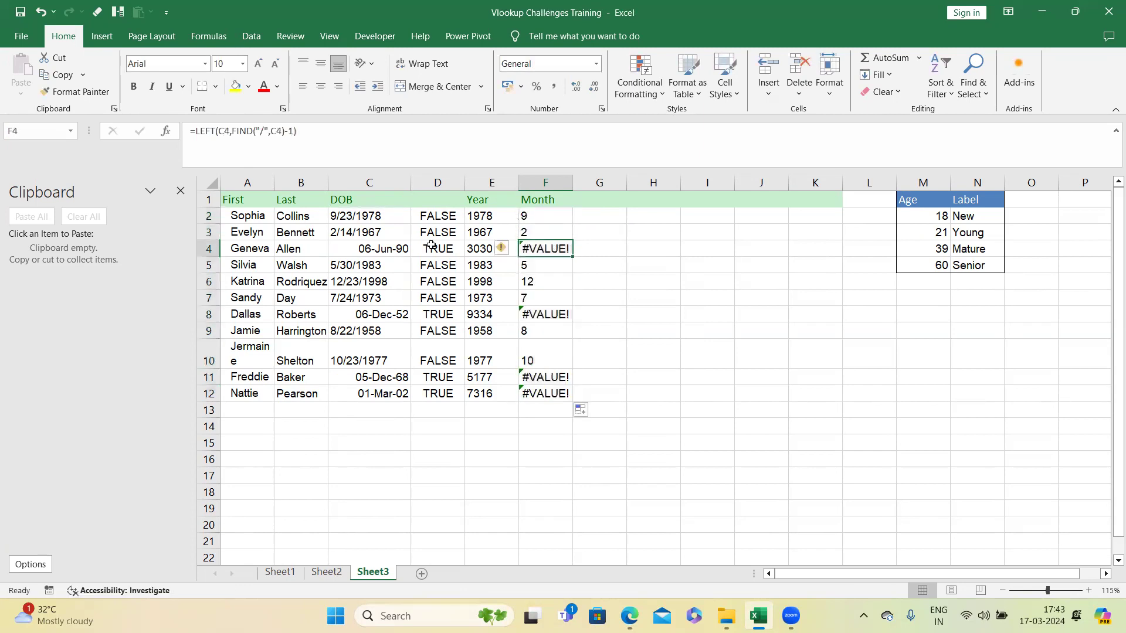
left_click(389, 248)
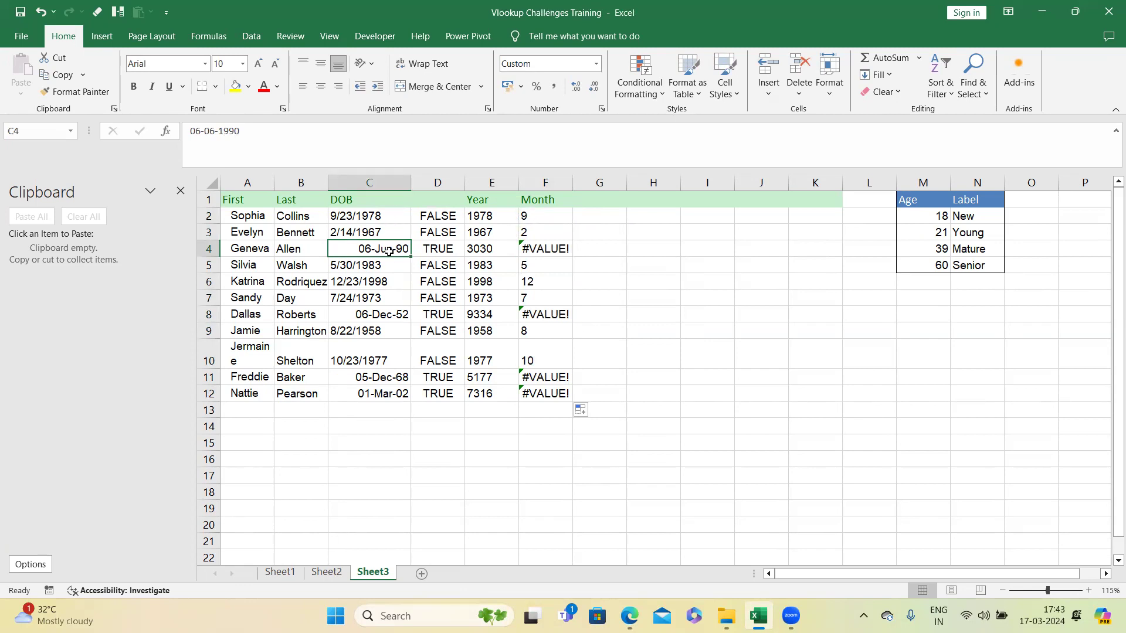
left_click(380, 315)
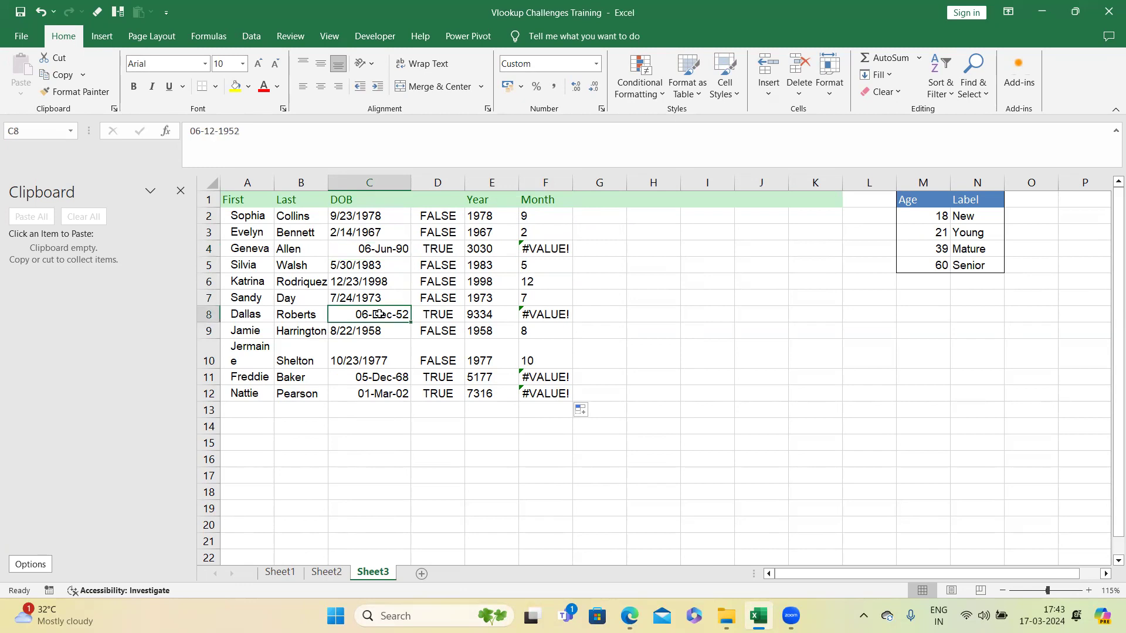
Step: Add a Day header in G1
left_click(592, 201)
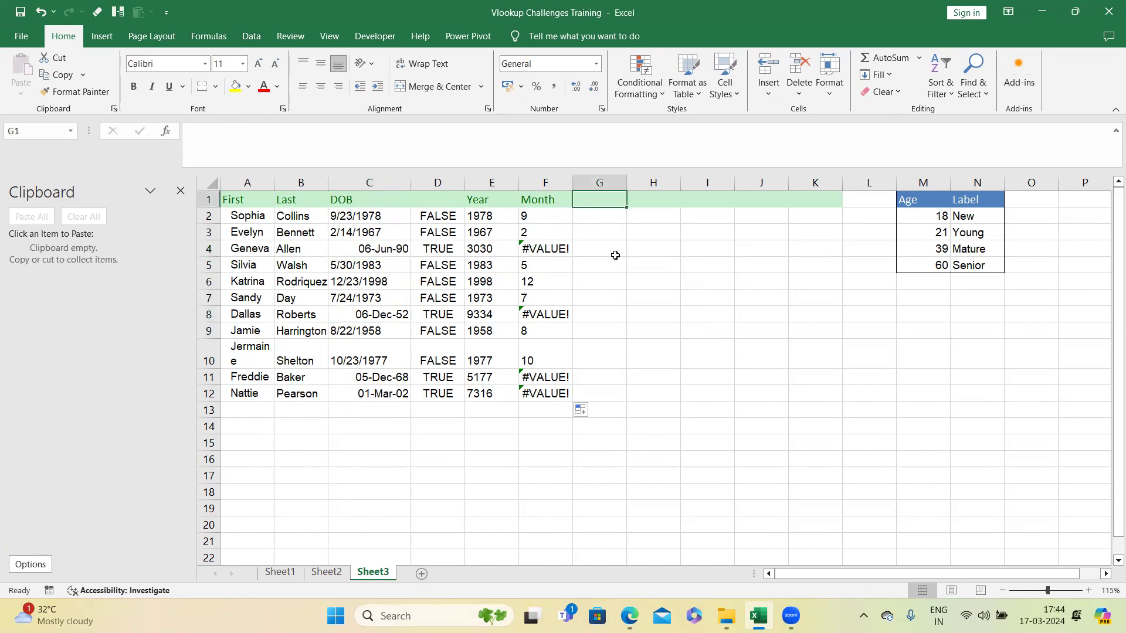
type("Day")
key("Return")
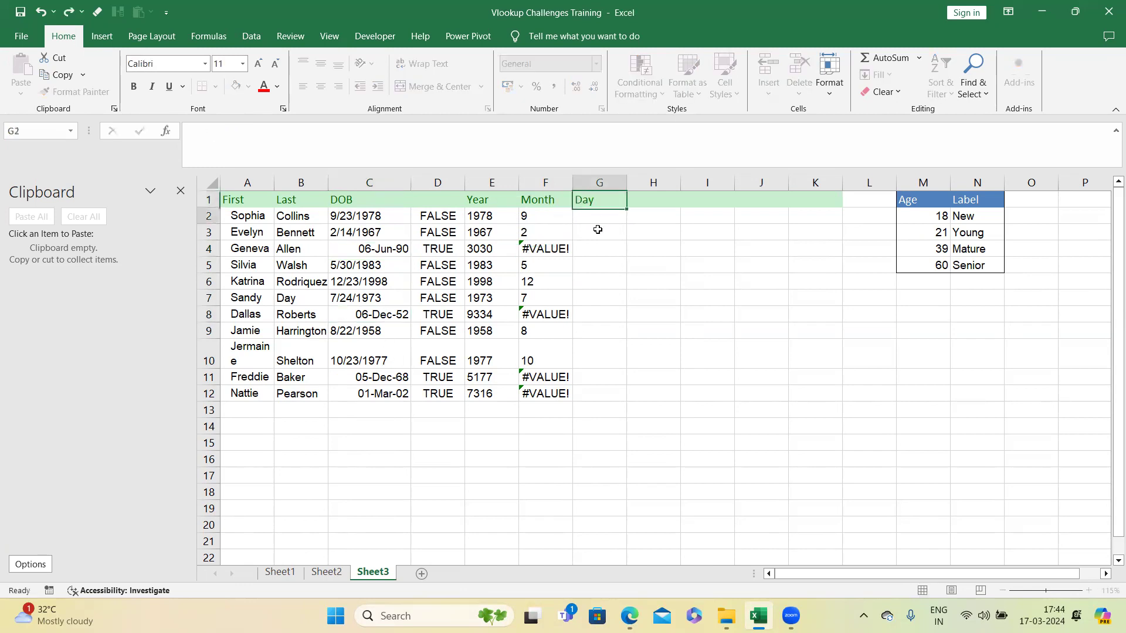
Step: Enter =MID(C2,FIND("/",C2)+1,FIND("/",C2,FIND("/",C2)+1)-FIND("/",C2)-1) in G2 and fill it down to G12 to extract each day
type("=mid(")
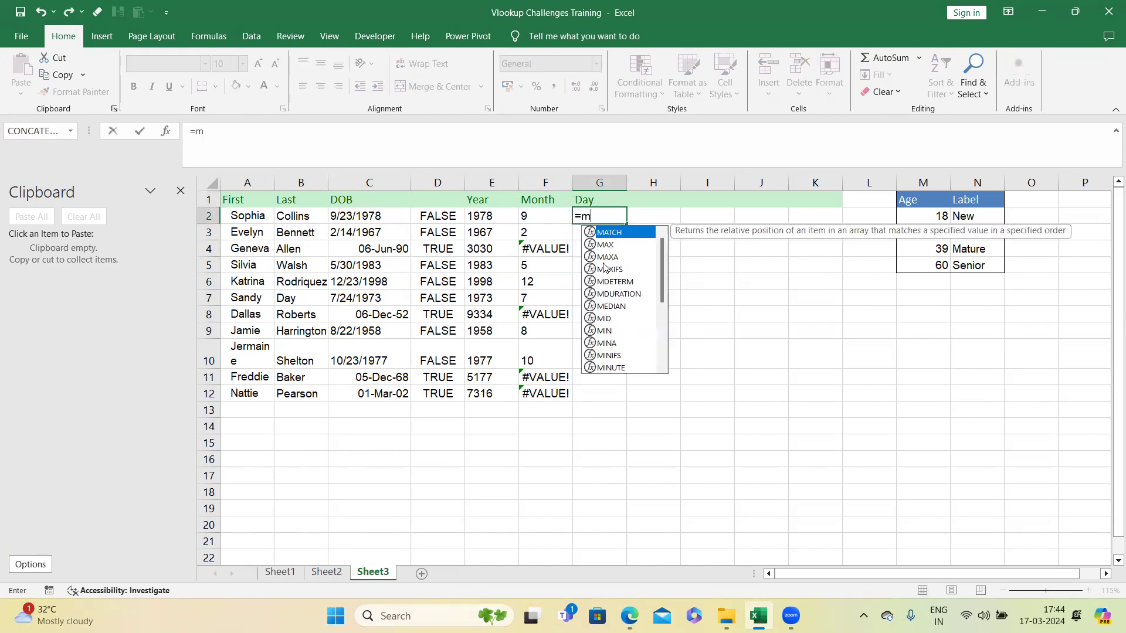
left_click(359, 213)
type(",")
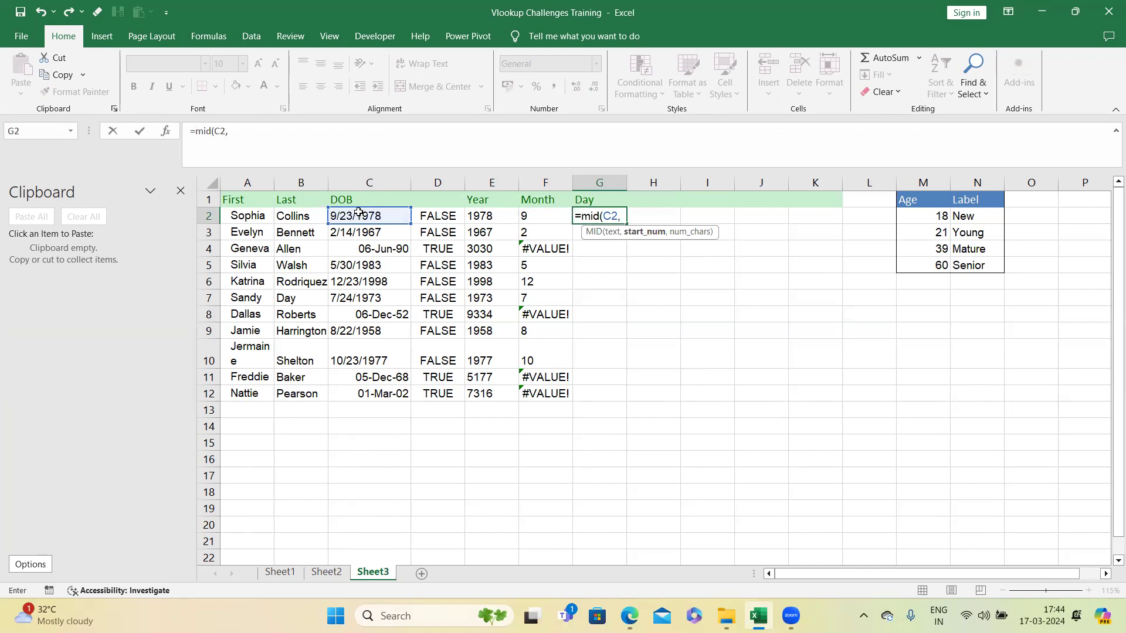
type("find")
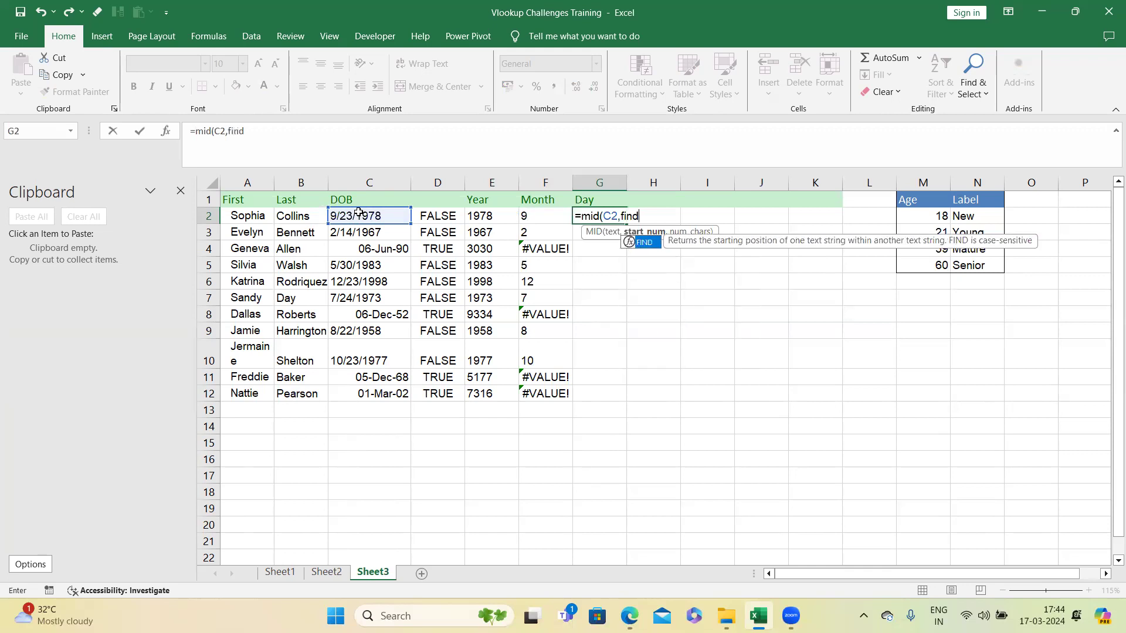
type("(\"/\",")
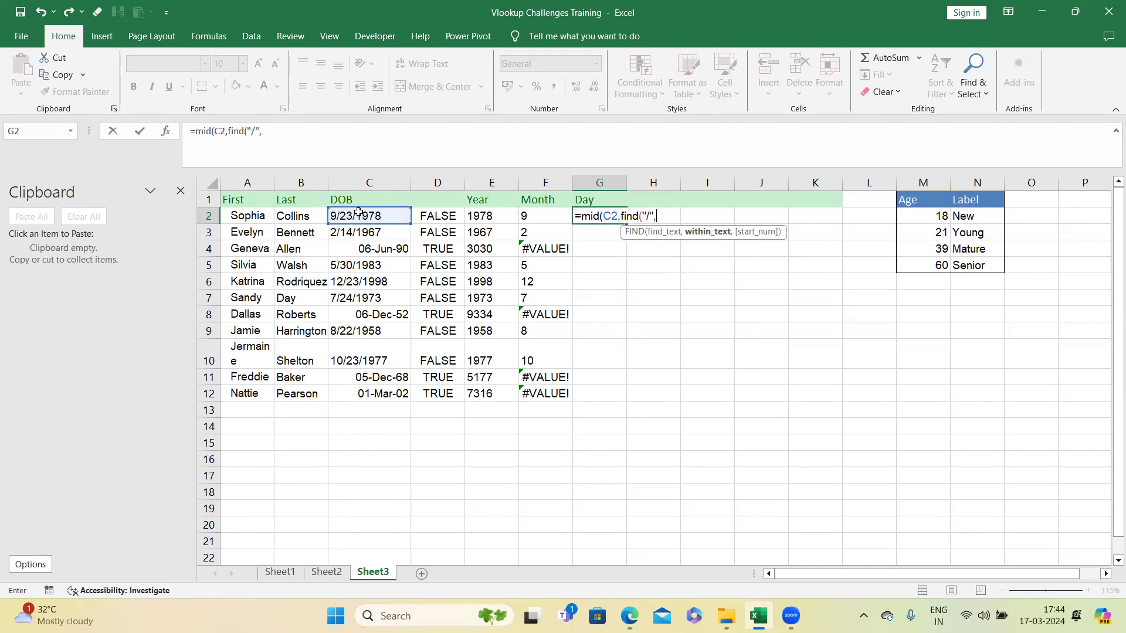
left_click(359, 213)
type(")+1")
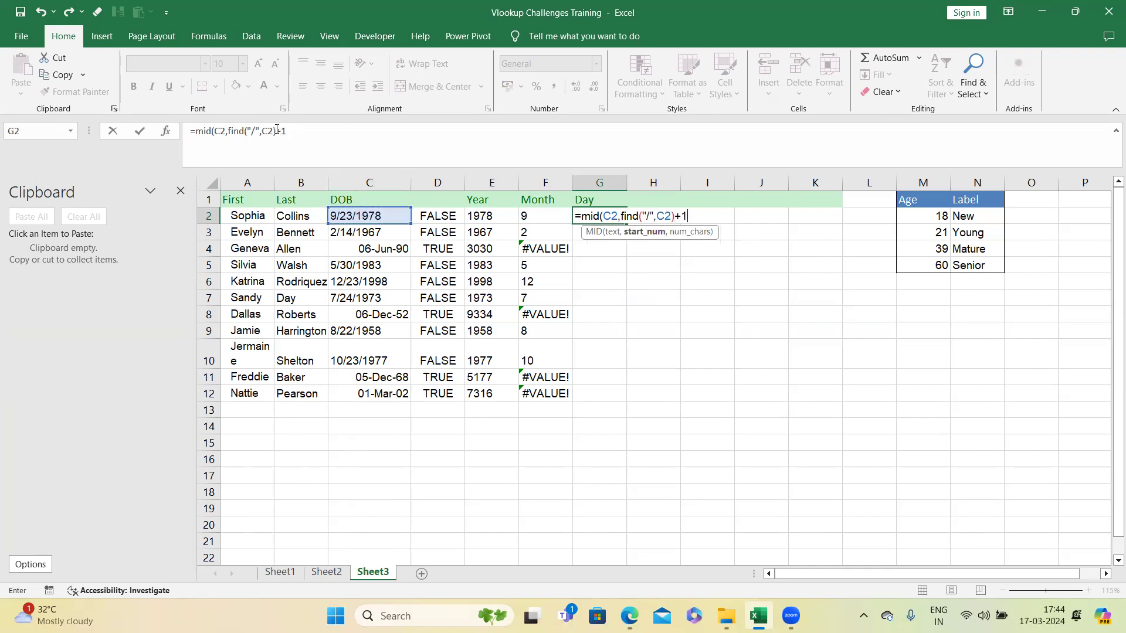
left_click_drag(278, 130, 228, 132)
key("ctrl+c")
left_click(332, 132)
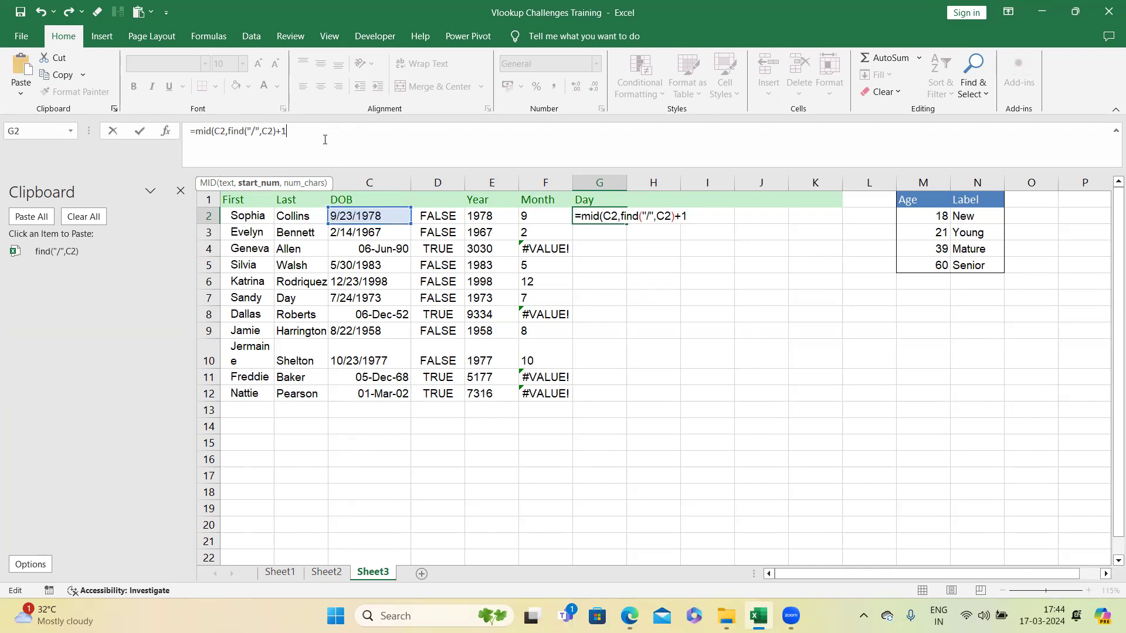
type(",find(")
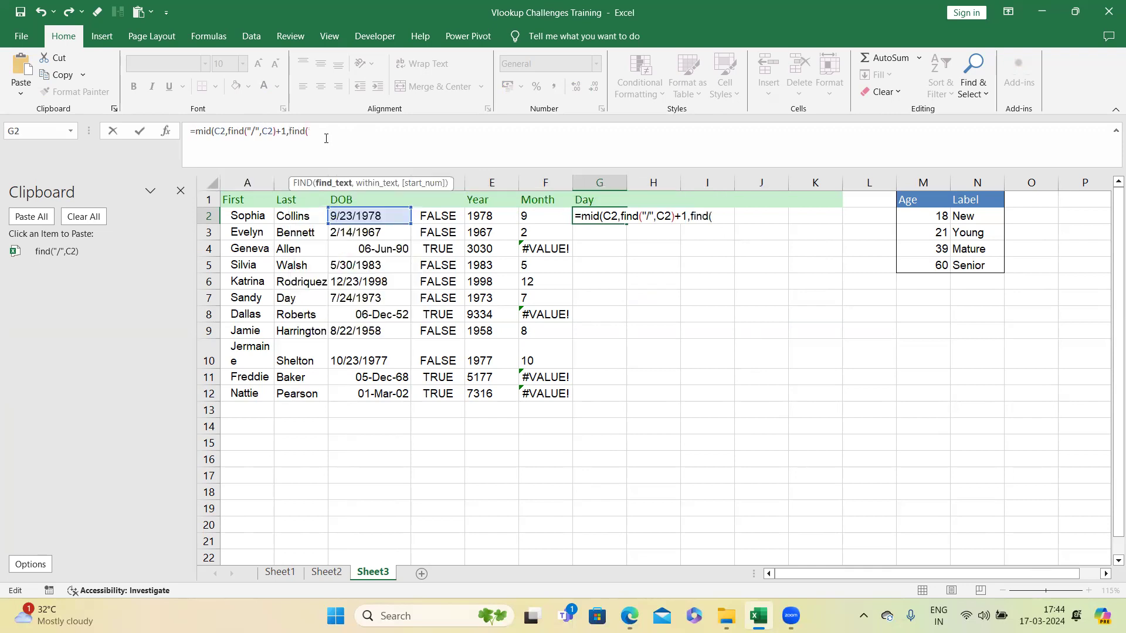
type("\"/\",")
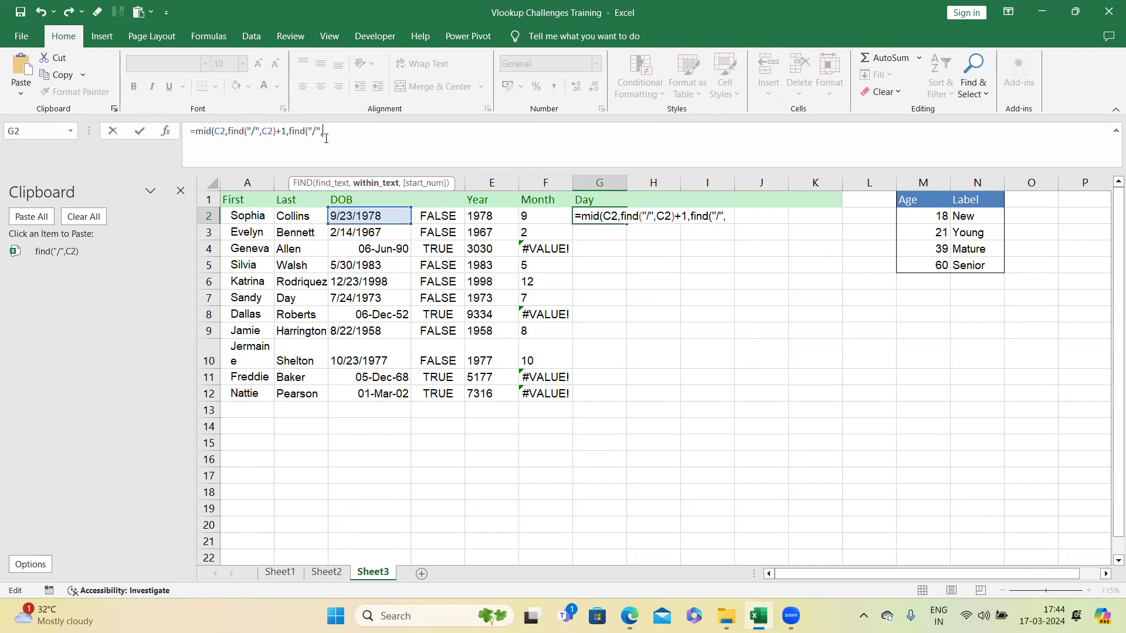
left_click(385, 215)
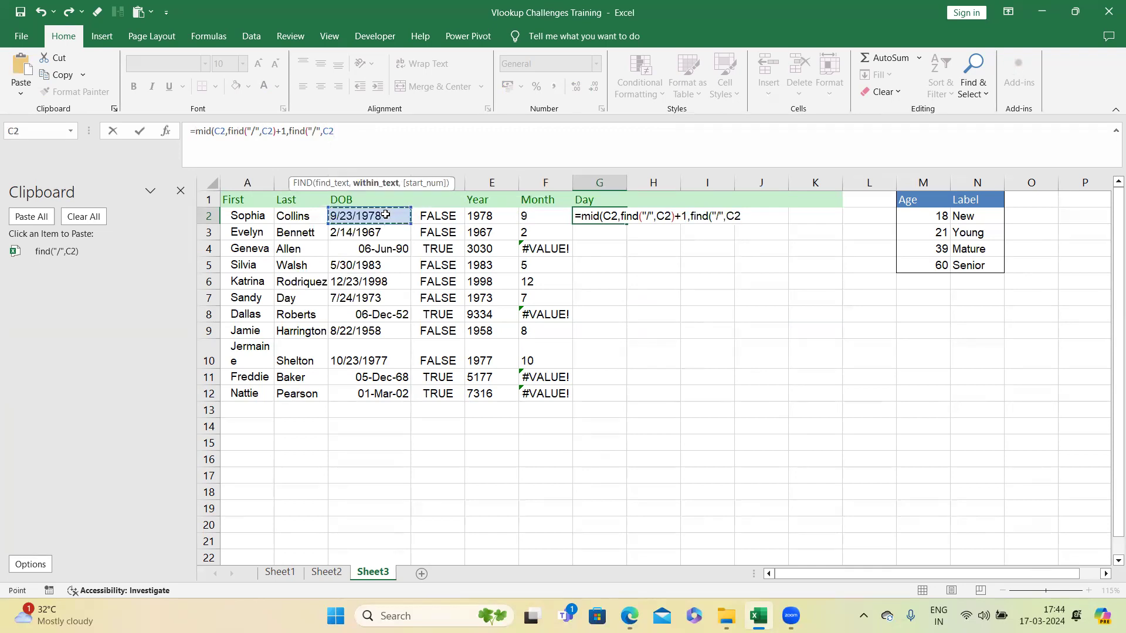
type(",")
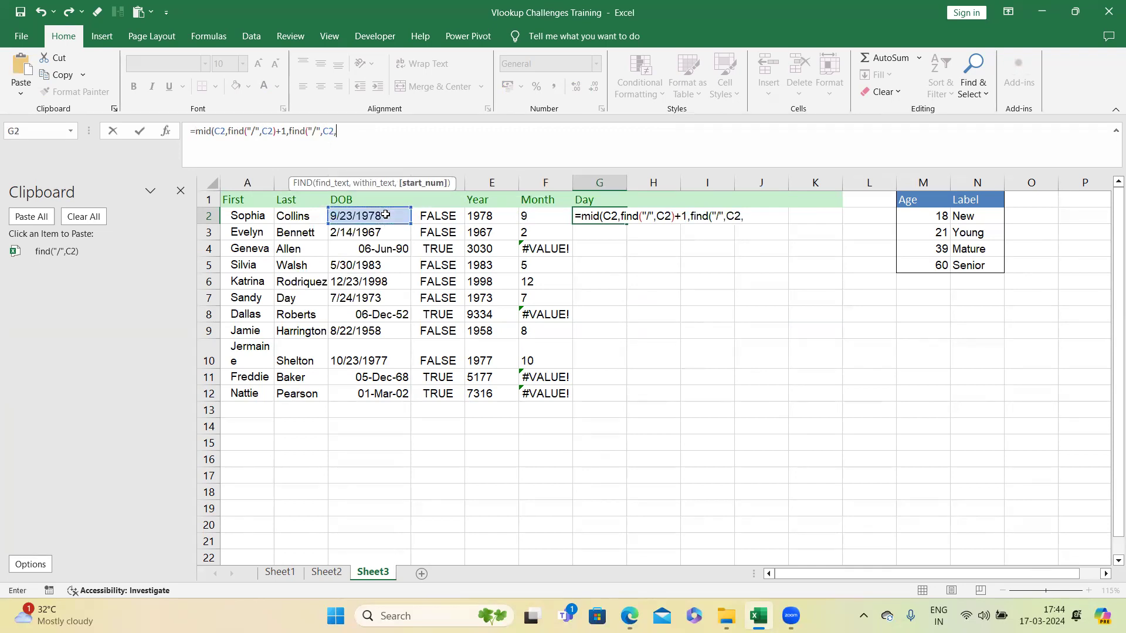
key("ctrl+v")
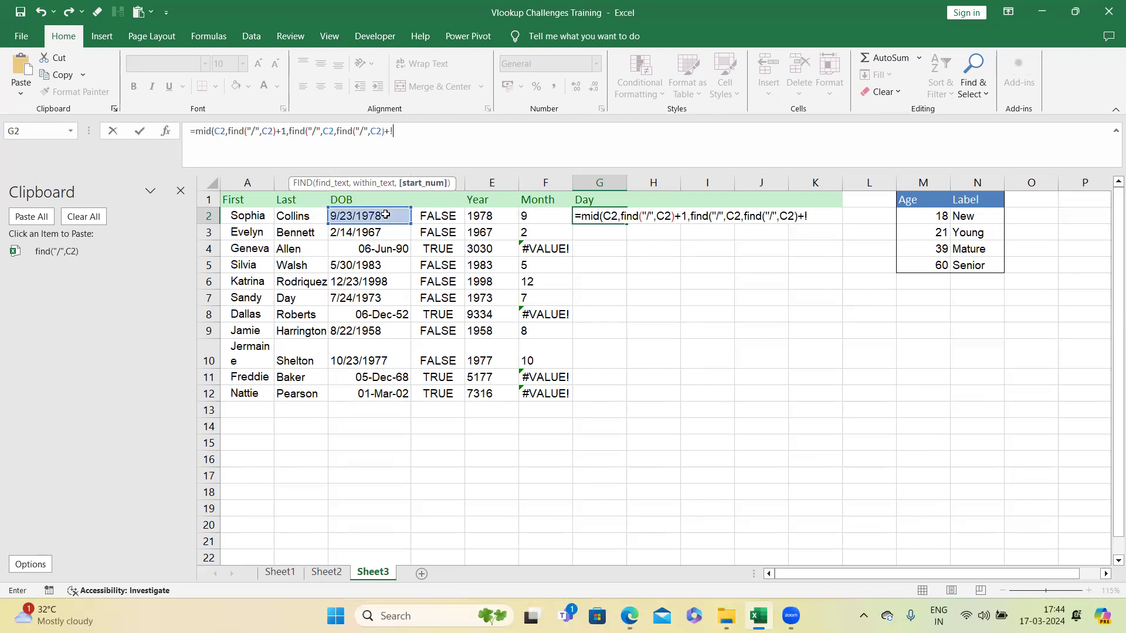
type(")")
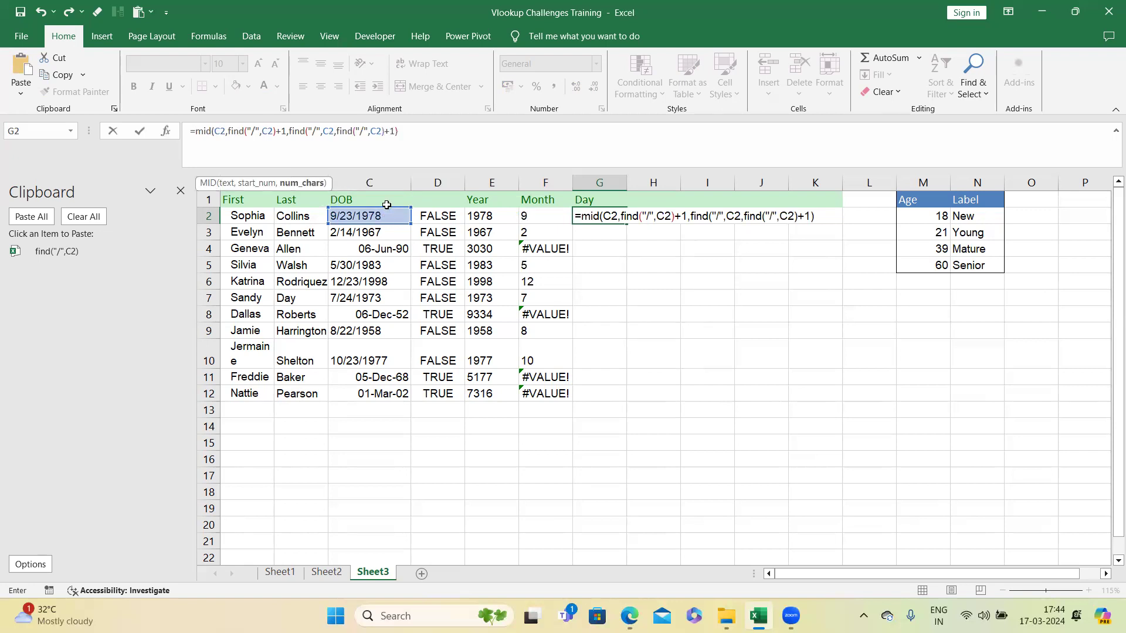
left_click_drag(309, 131, 413, 131)
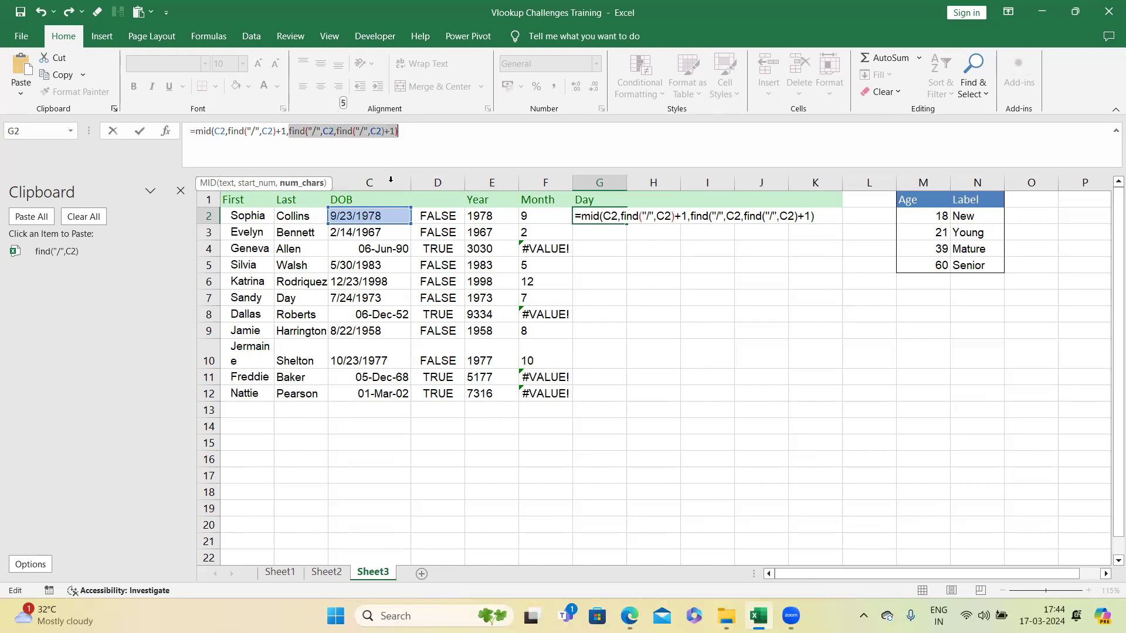
left_click(414, 128)
type("-")
key("ctrl+v")
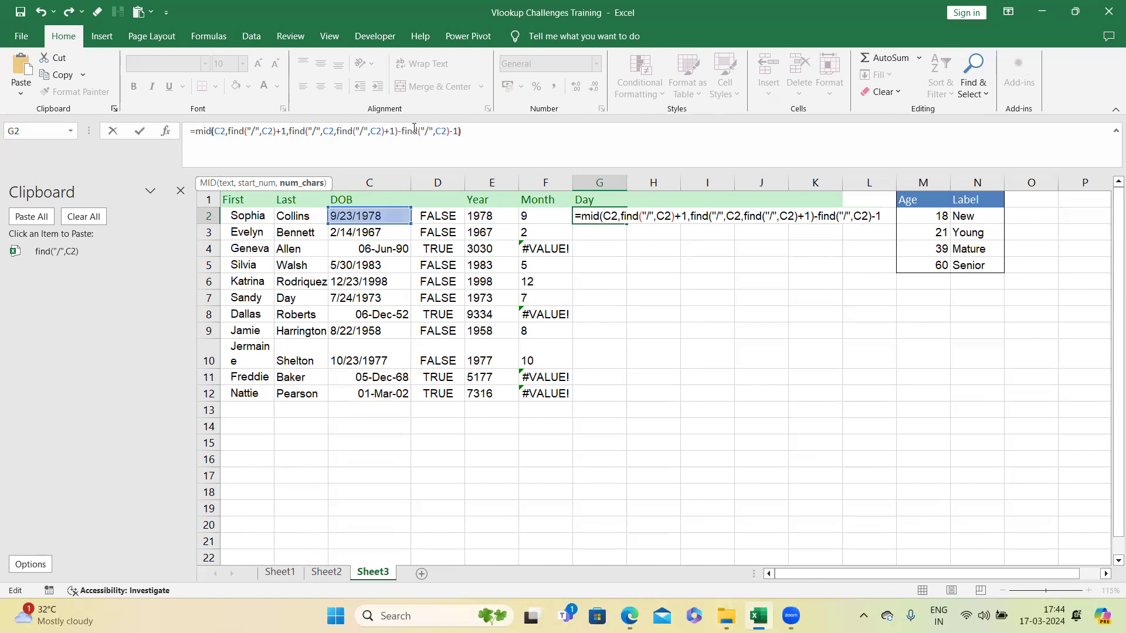
type("-1)")
key("Return")
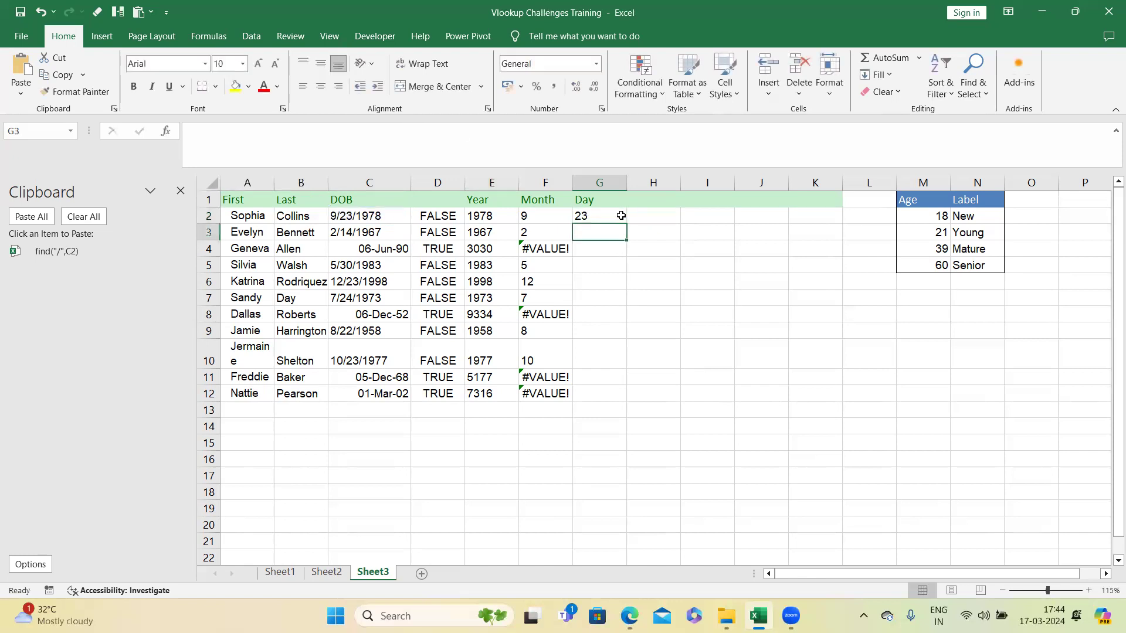
left_click(609, 216)
double_click(628, 225)
Step: Enter =DATE(E2,F2,G2) in H2 to rebuild the first DOB as a real date
left_click(646, 216)
type("=date(")
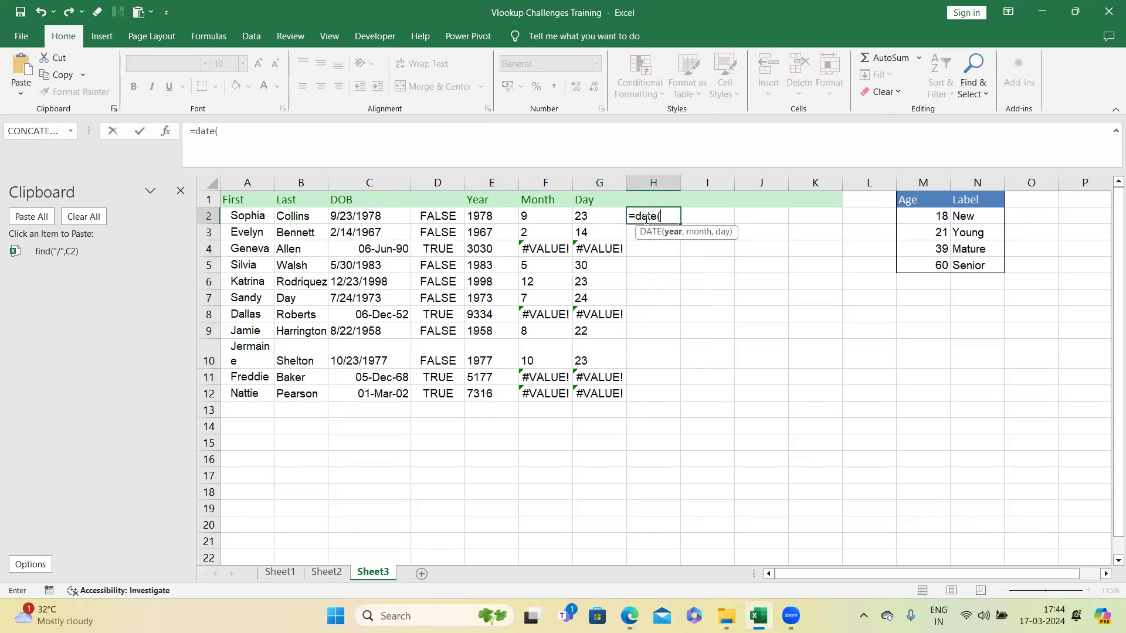
left_click(497, 218)
type(",")
left_click(551, 212)
type(",")
left_click(586, 214)
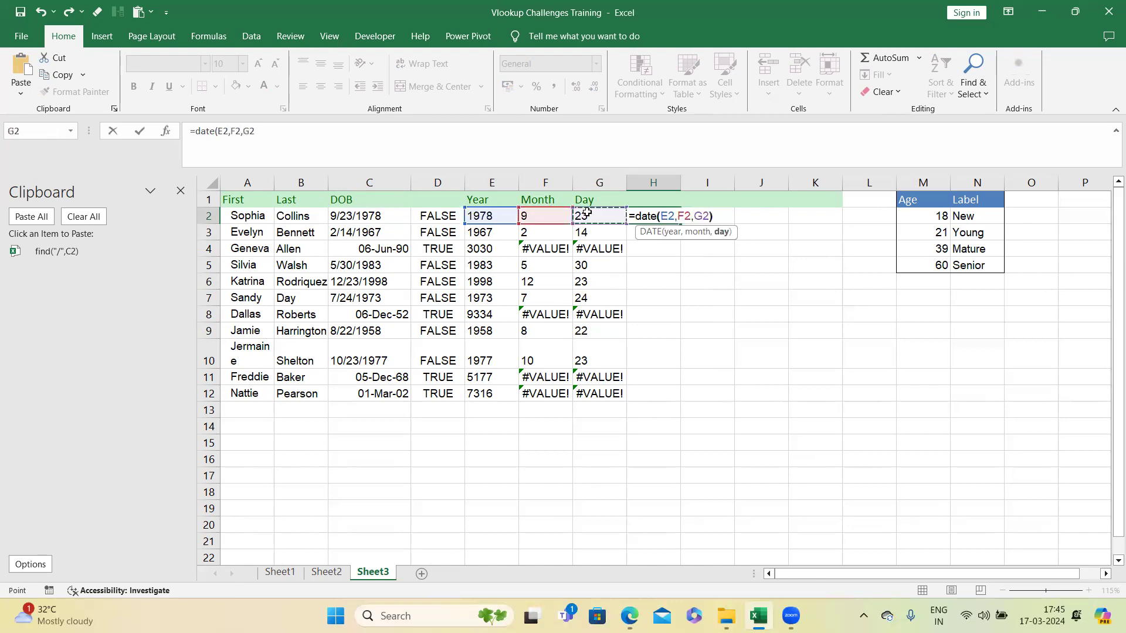
key("Return")
Step: Copy the Year, Month and Day formulas from E2, F2 and G2 to the clipboard
left_click(507, 216)
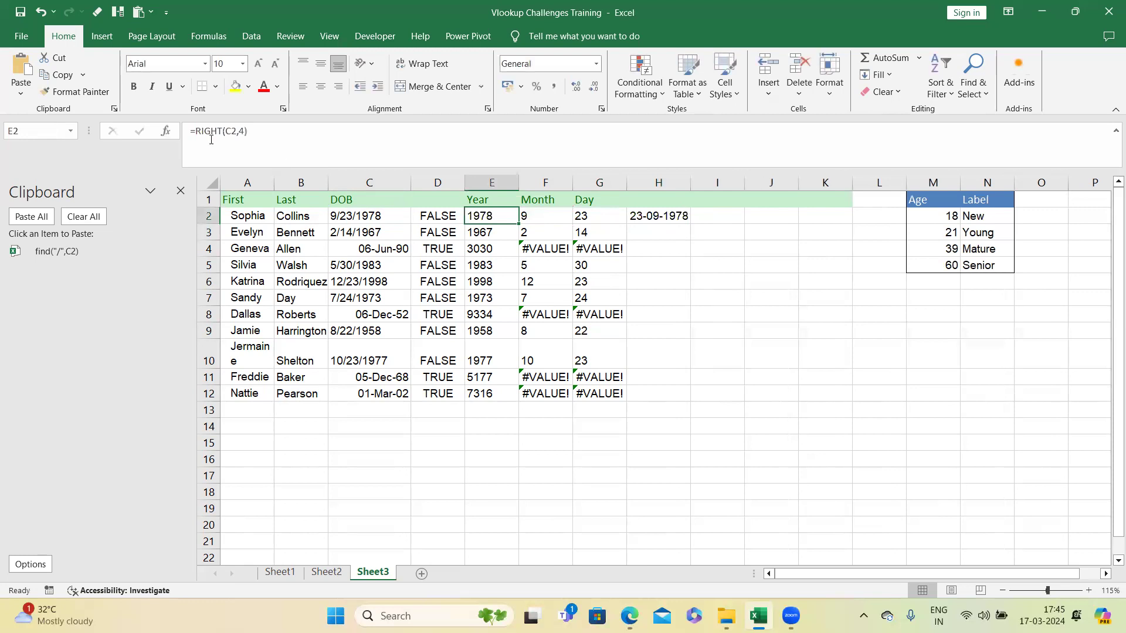
left_click_drag(196, 131, 247, 132)
key("ctrl+c")
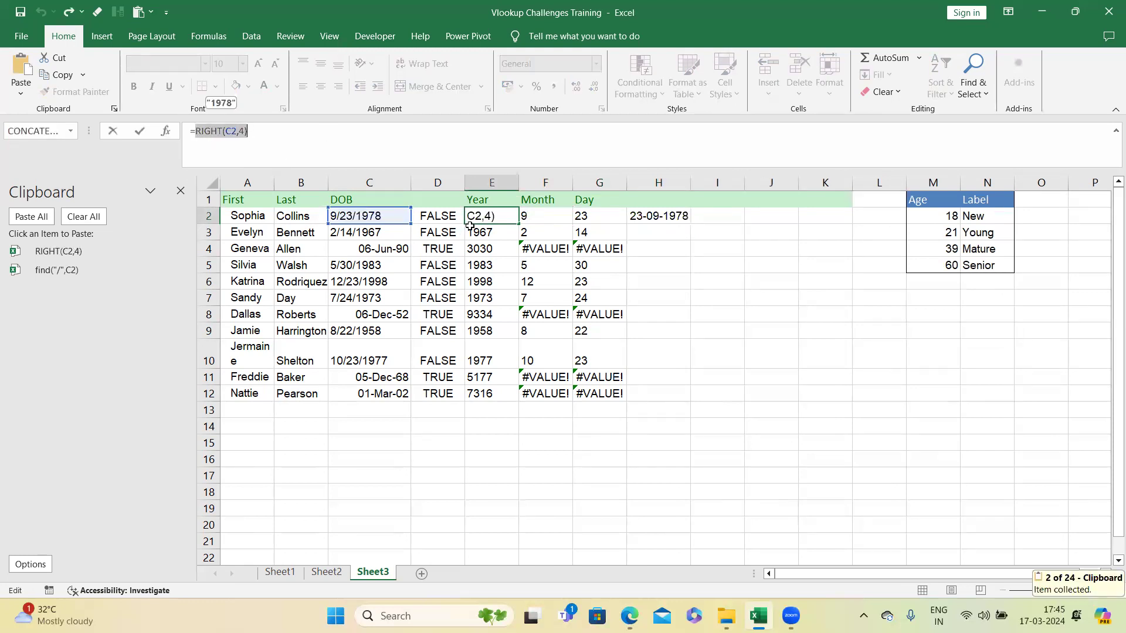
key("Escape")
left_click(544, 214)
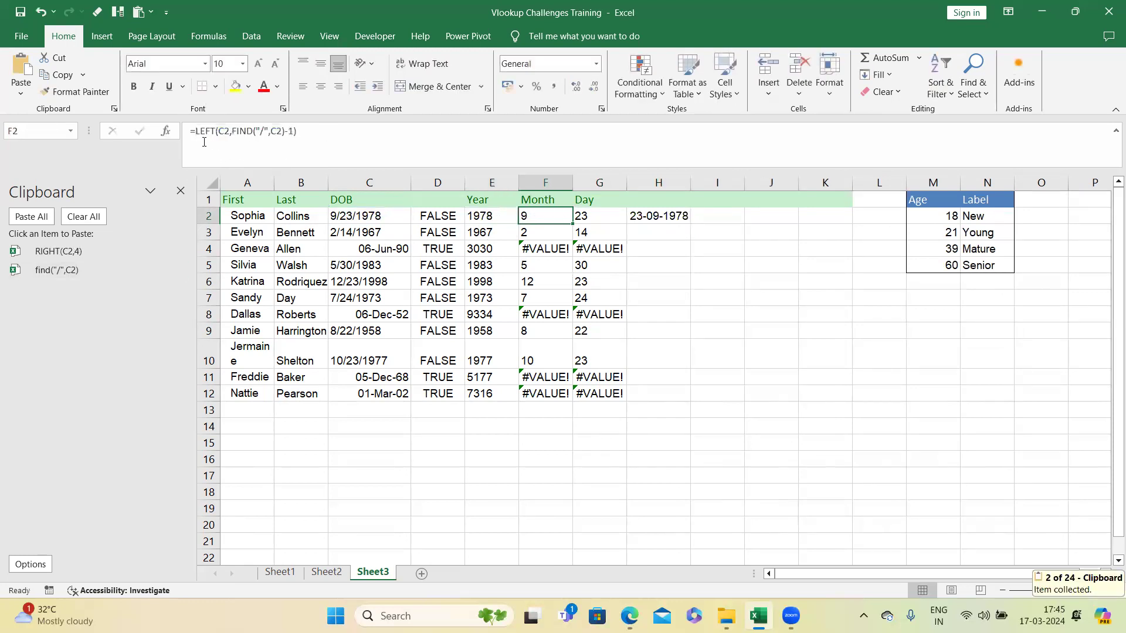
left_click_drag(195, 131, 297, 131)
key("ctrl+c")
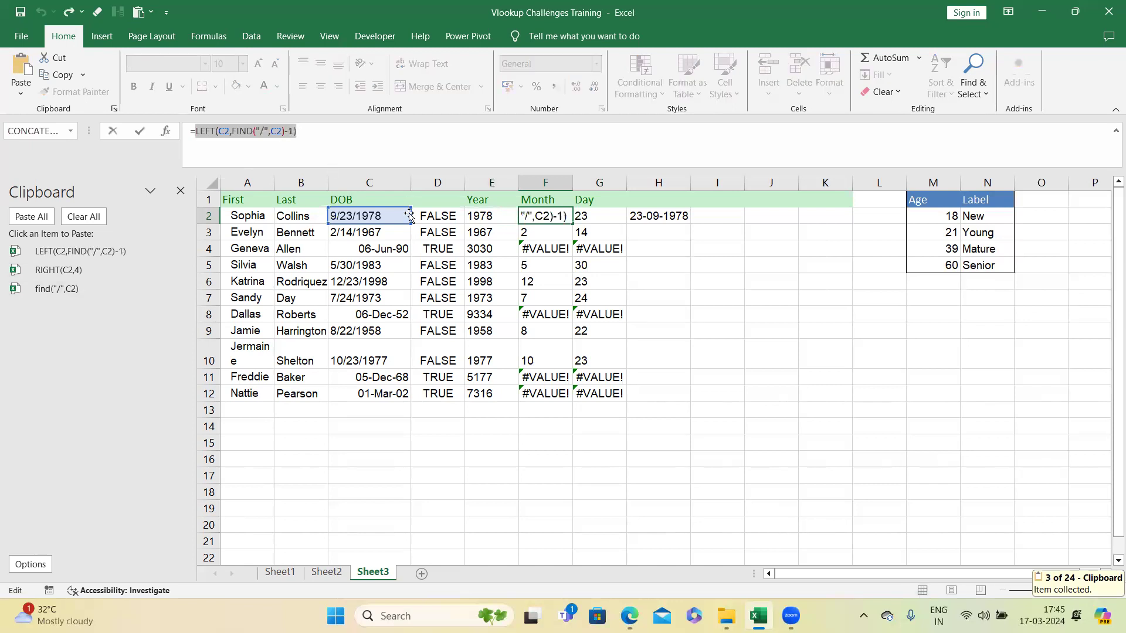
key("Escape")
left_click(593, 217)
left_click_drag(196, 131, 528, 130)
key("ctrl+c")
key("Escape")
key("Right")
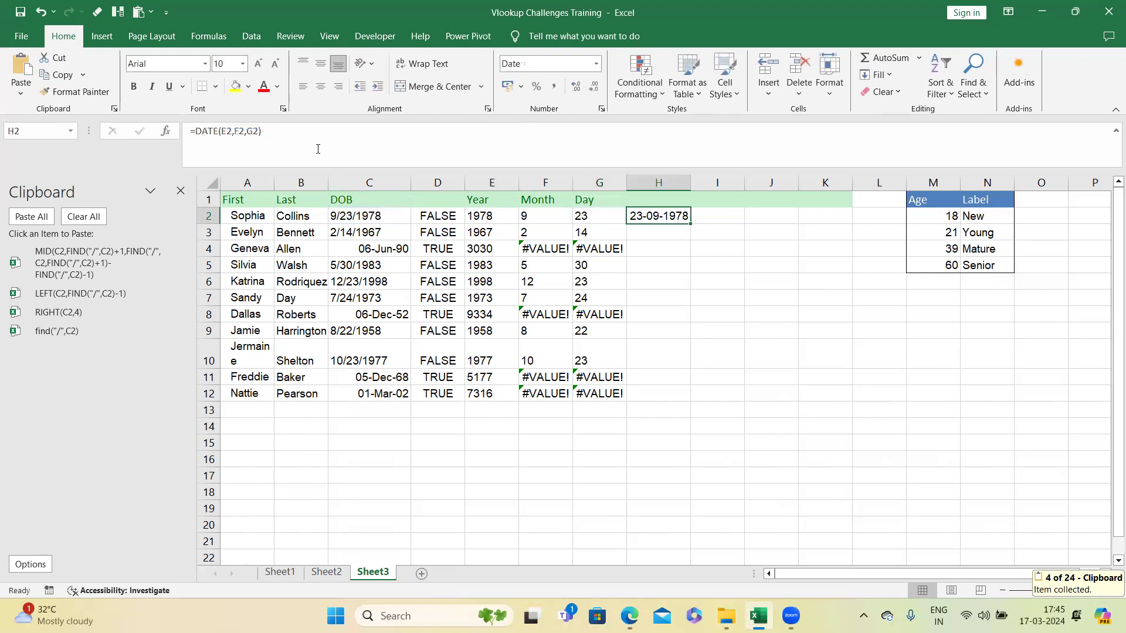
Step: Replace the E2, F2 and G2 references in H2's DATE formula with the copied RIGHT, LEFT and MID formulas
left_click_drag(223, 128, 262, 131)
key("BackSpace")
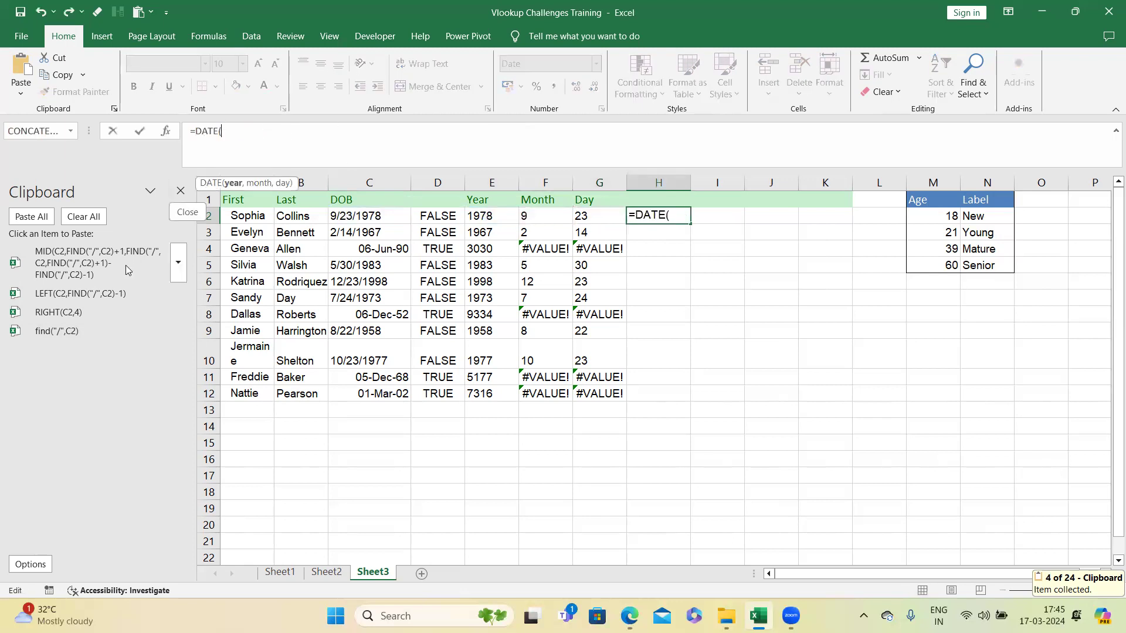
left_click(80, 318)
type(",4),")
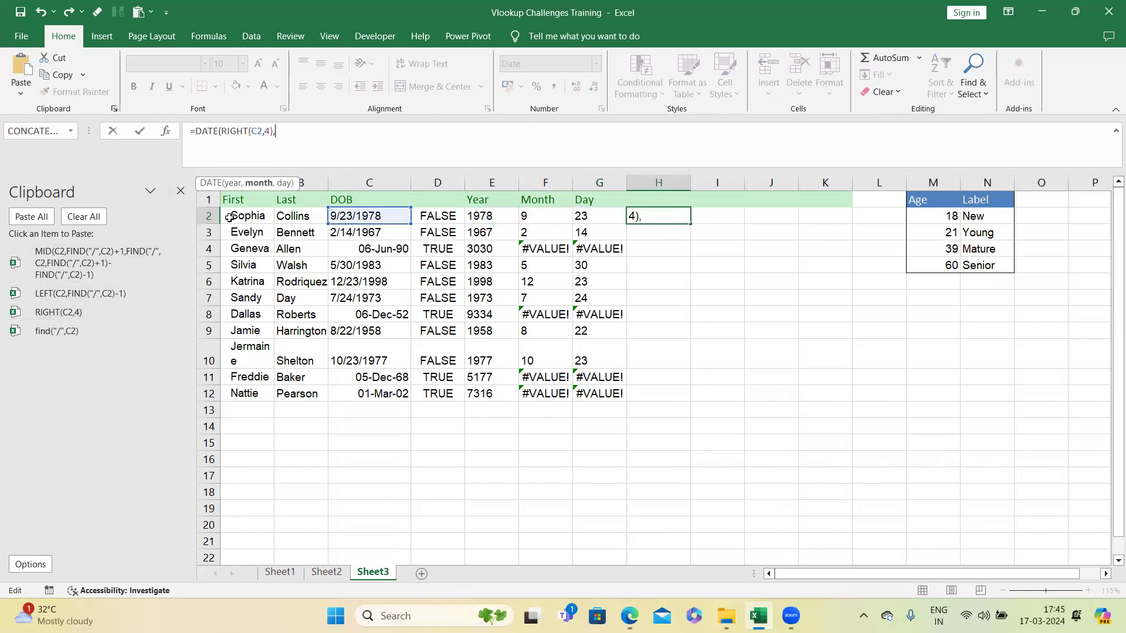
left_click(101, 293)
type(",FIND(\"/\",C2)-1),")
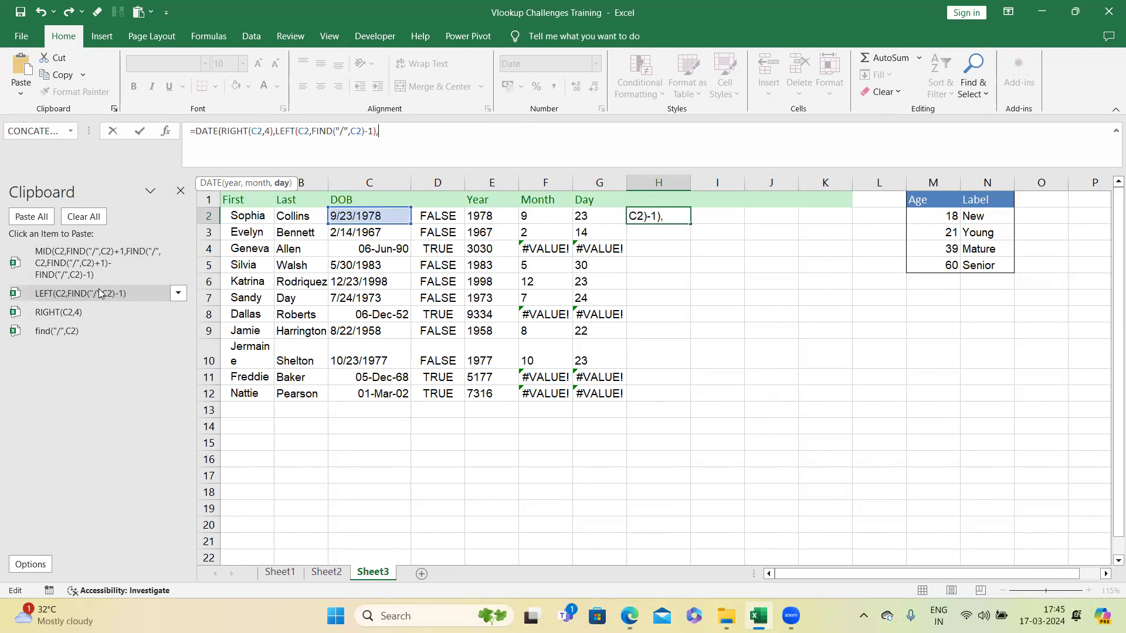
left_click(109, 258)
key("Return")
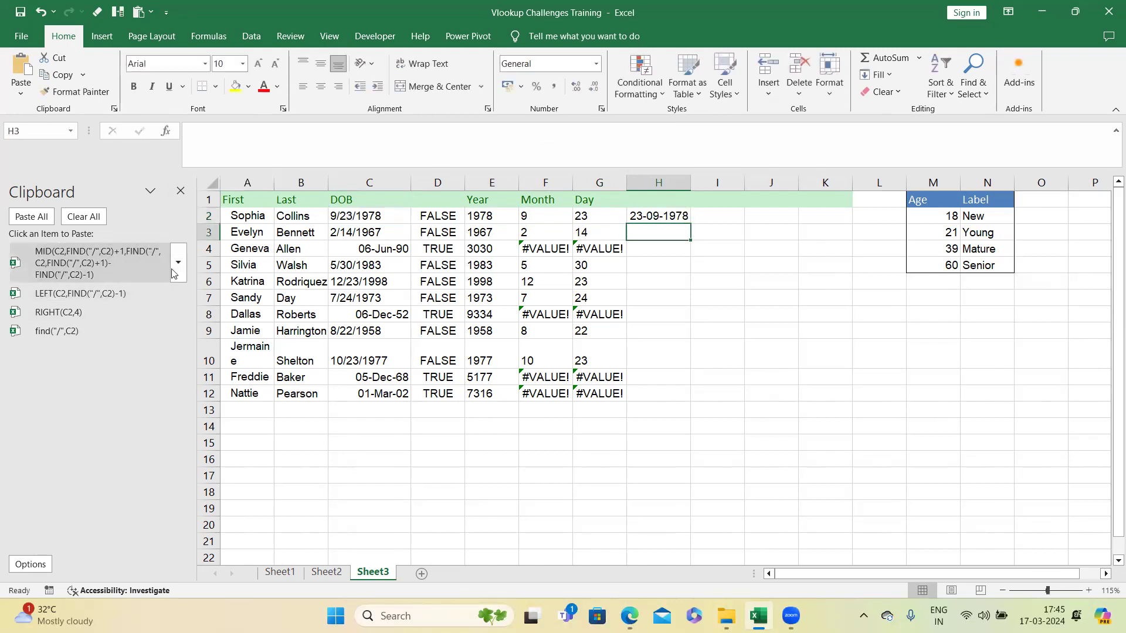
Step: Delete the Year, Month and Day helper columns E to G
left_click_drag(492, 182, 598, 182)
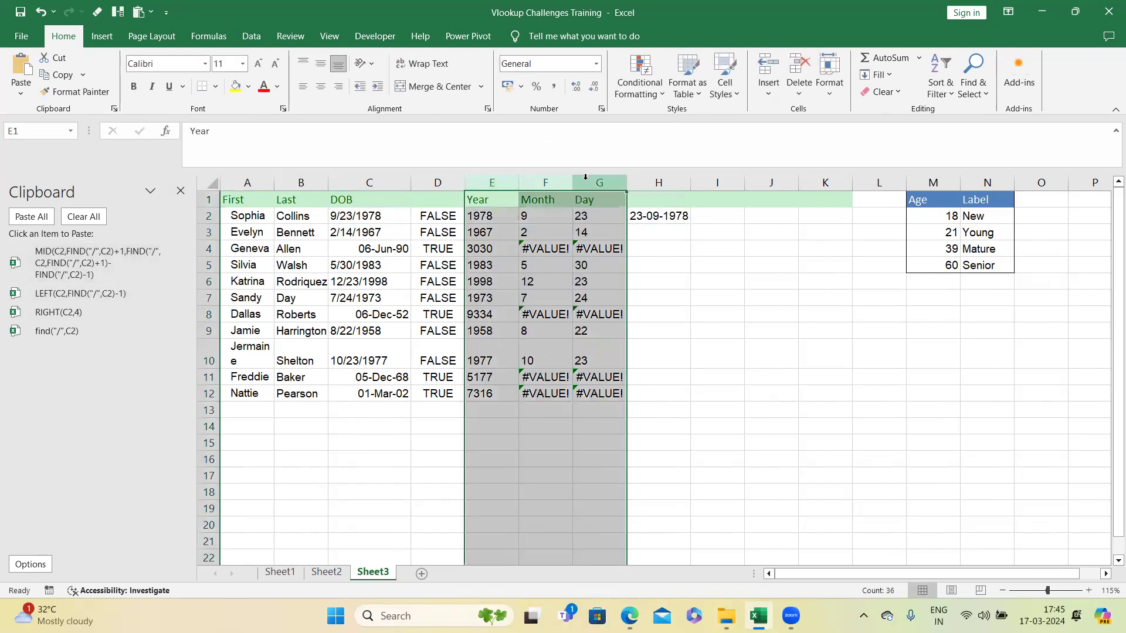
right_click(588, 183)
left_click(613, 326)
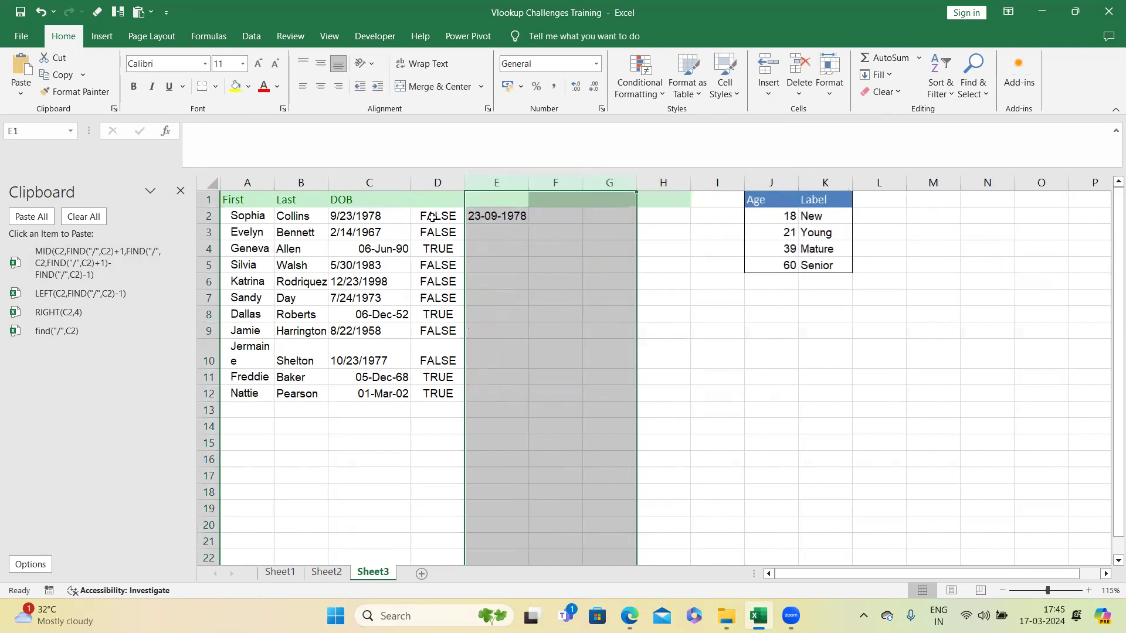
Step: Copy the nested DATE formula from E2 to the clipboard
left_click(519, 217)
left_click_drag(198, 131, 668, 130)
key("ctrl+c")
key("Escape")
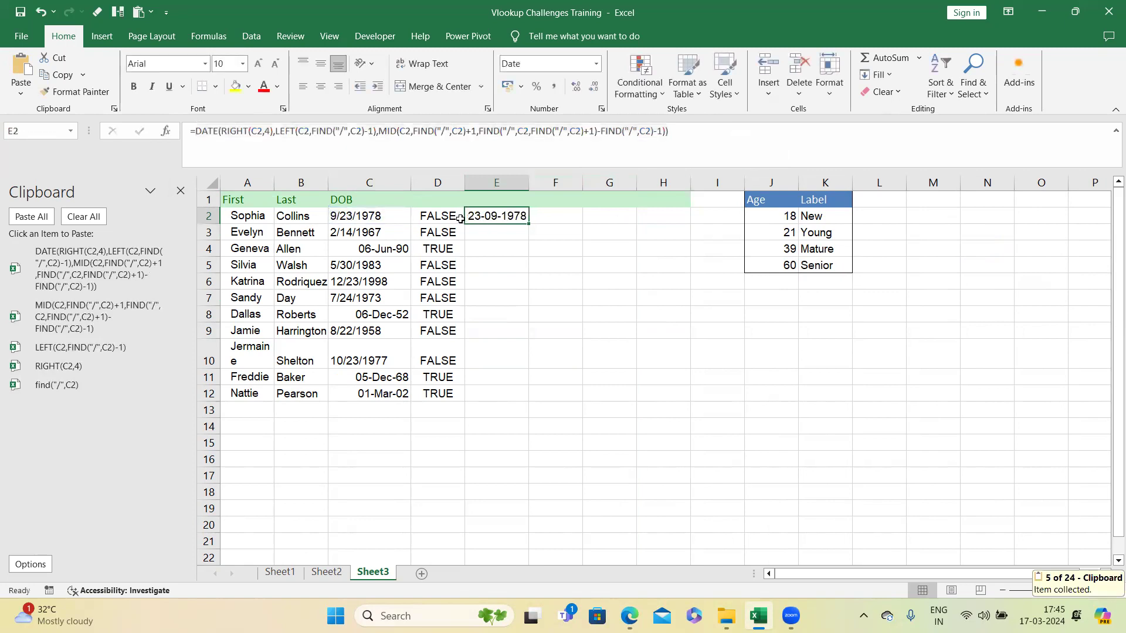
Step: Change D2 to =IF(ISNUMBER(C2),C2,DATE(...)) using the copied DATE formula as the false branch
left_click(438, 217)
left_click(255, 130)
left_click(196, 130)
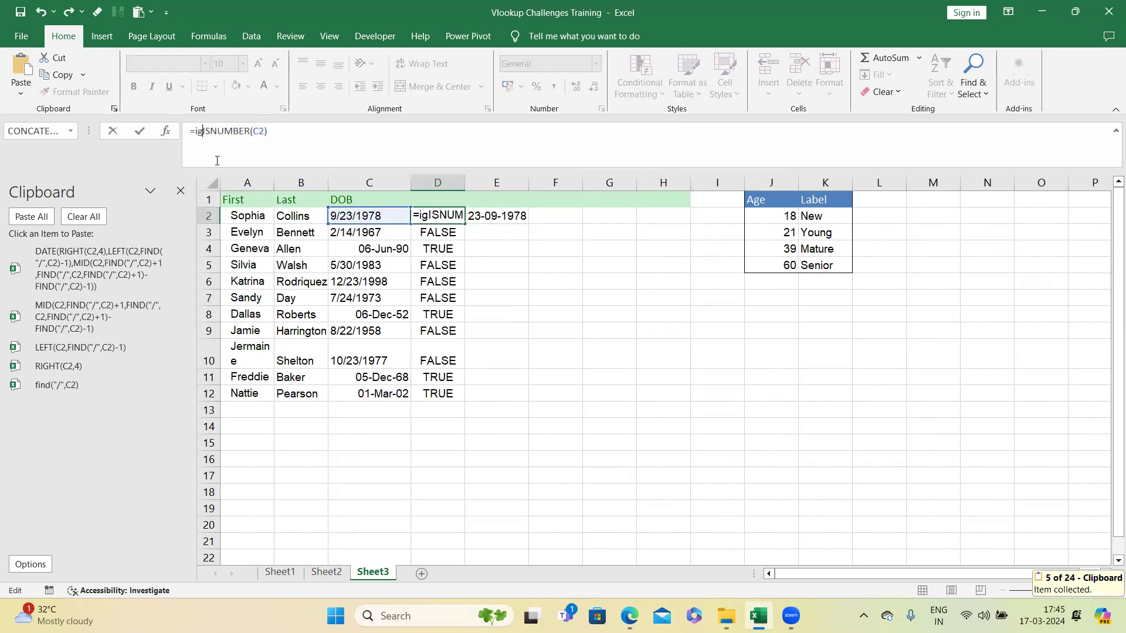
type("if(")
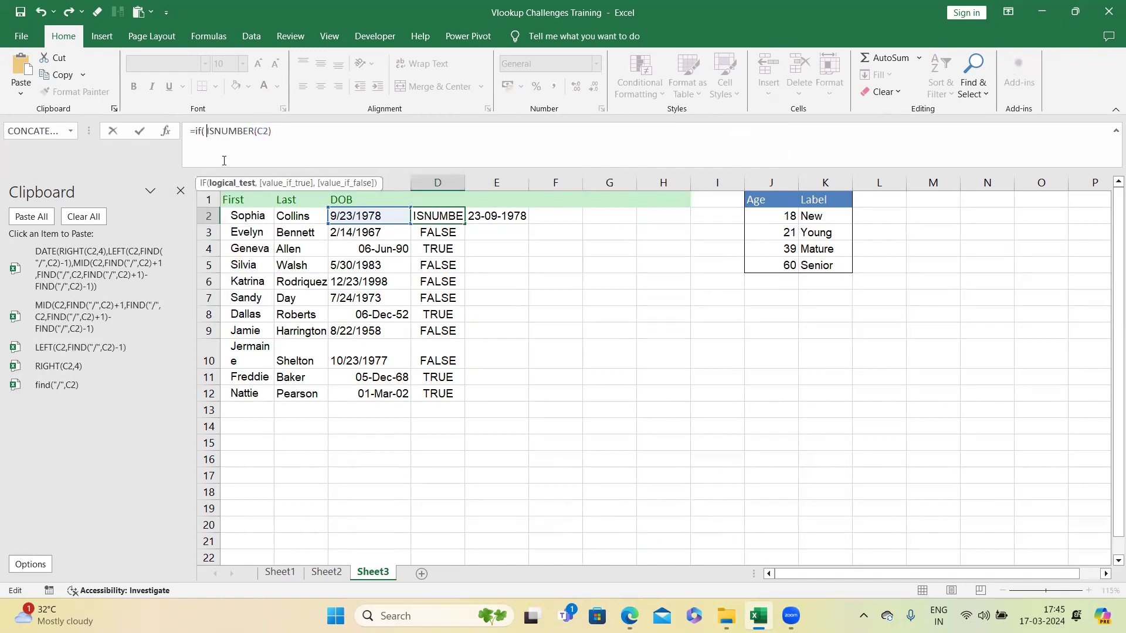
left_click(299, 127)
type(",")
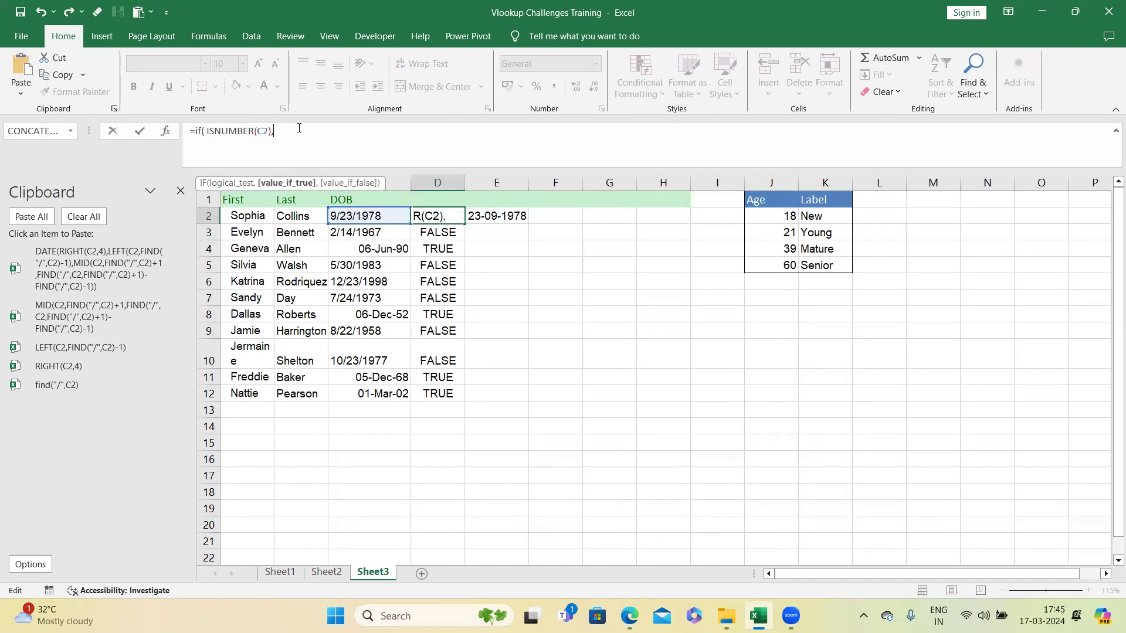
left_click(360, 213)
type(",")
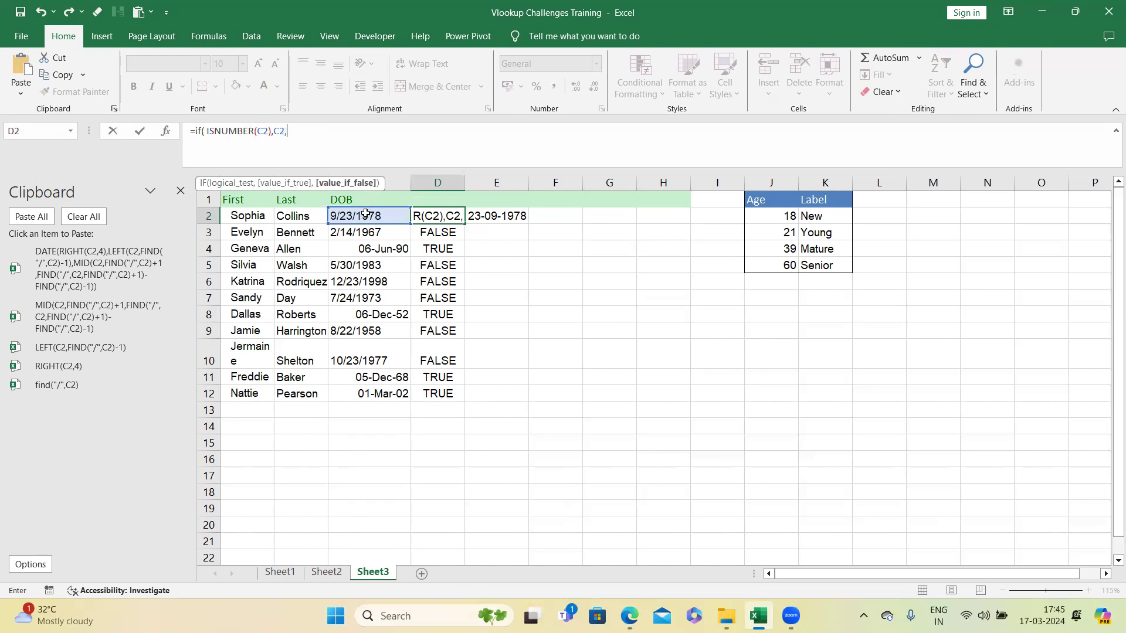
key("ctrl+v")
type(")")
key("Return")
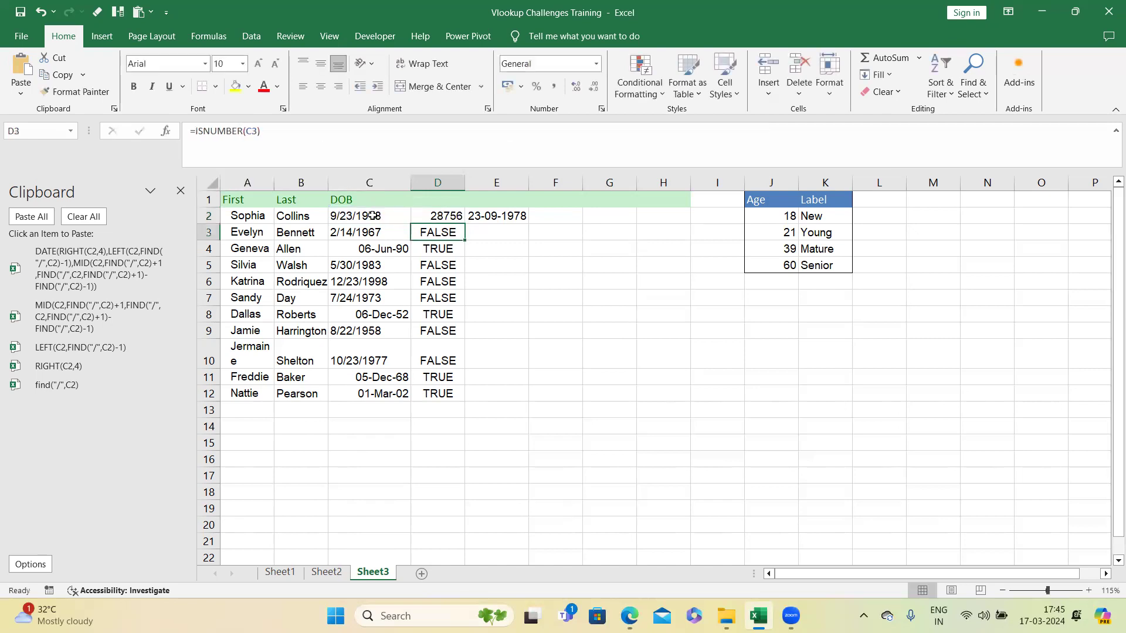
Step: Clear column E of the leftover date formula
left_click(489, 180)
key("Delete")
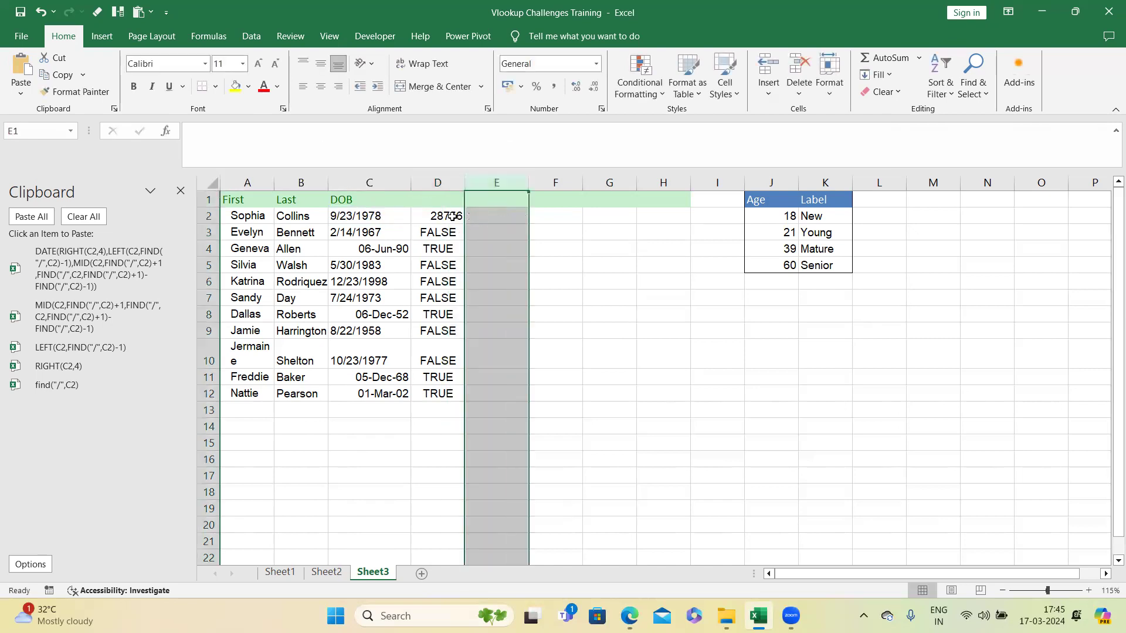
Step: Fill the D2 formula down to D12 and apply a date format to the results
left_click(460, 217)
double_click(466, 223)
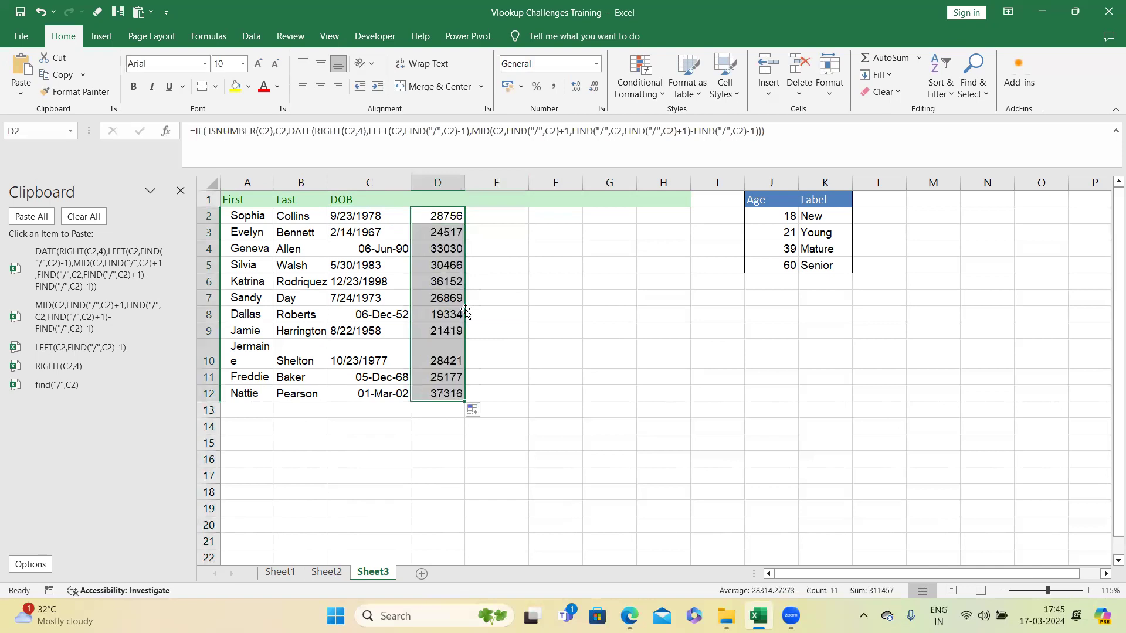
key("ctrl+shift+3")
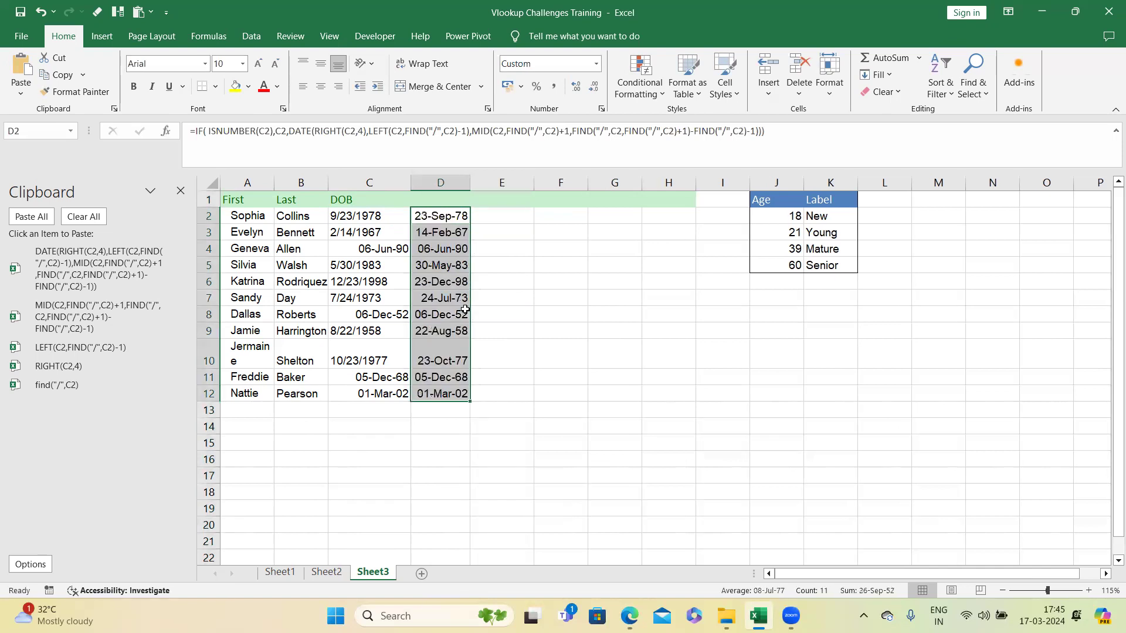
Step: Widen column D and rename its header as new DOB
left_click_drag(469, 186, 480, 188)
left_click(461, 201)
type("new DOB")
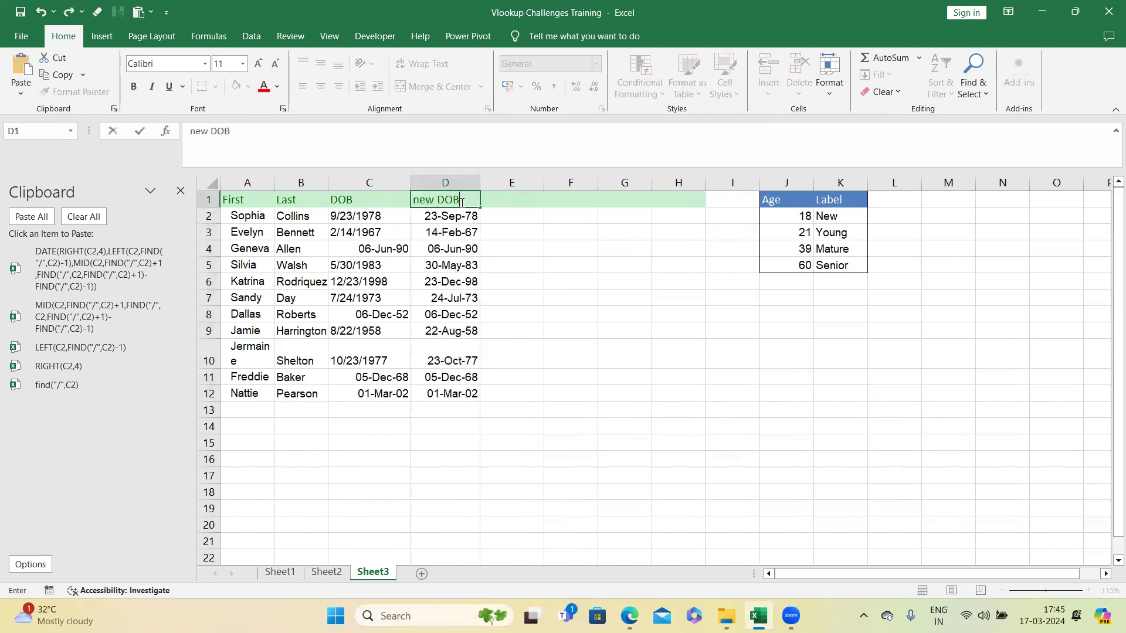
left_click(526, 285)
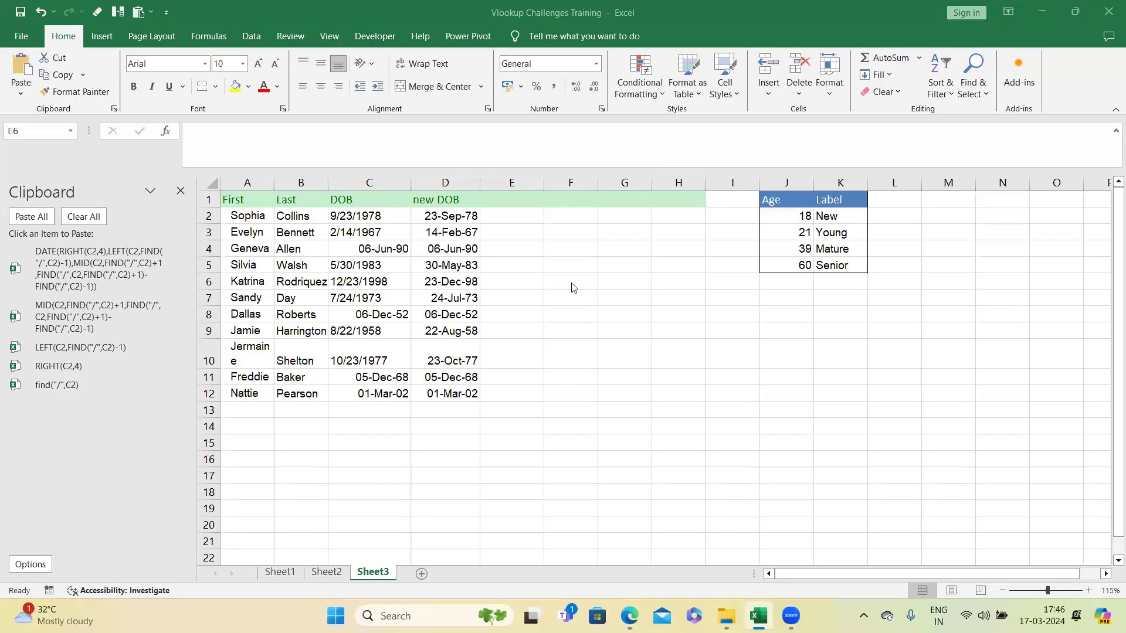
Step: Wrap the D2 formula in YEARFRAC with TODAY() as the end date to compute age
left_click(458, 216)
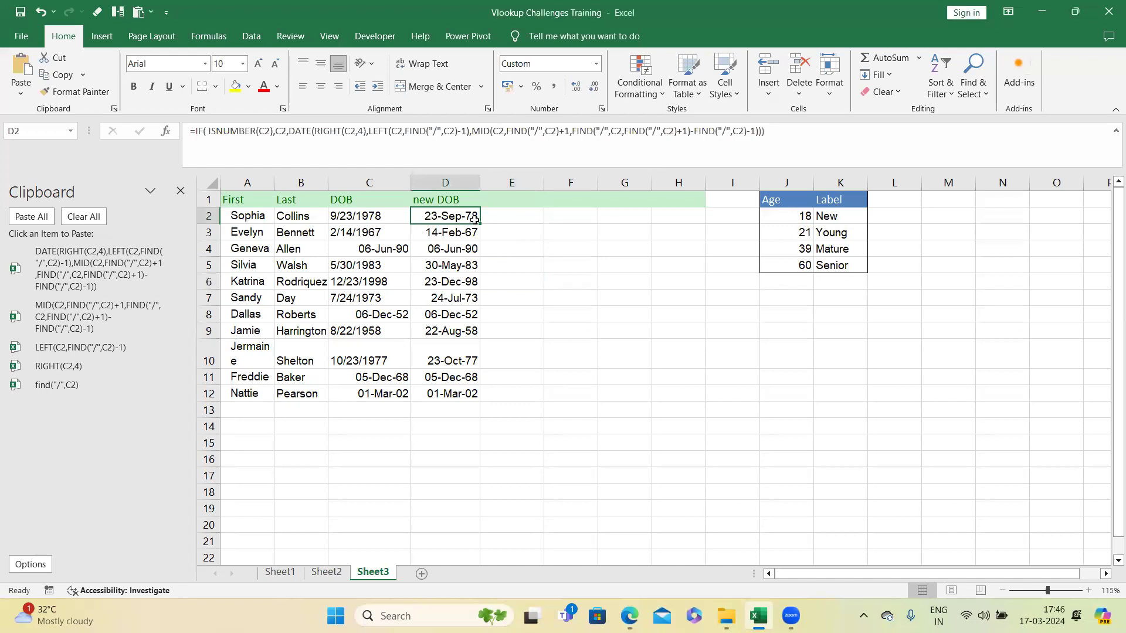
left_click(195, 131)
type("year")
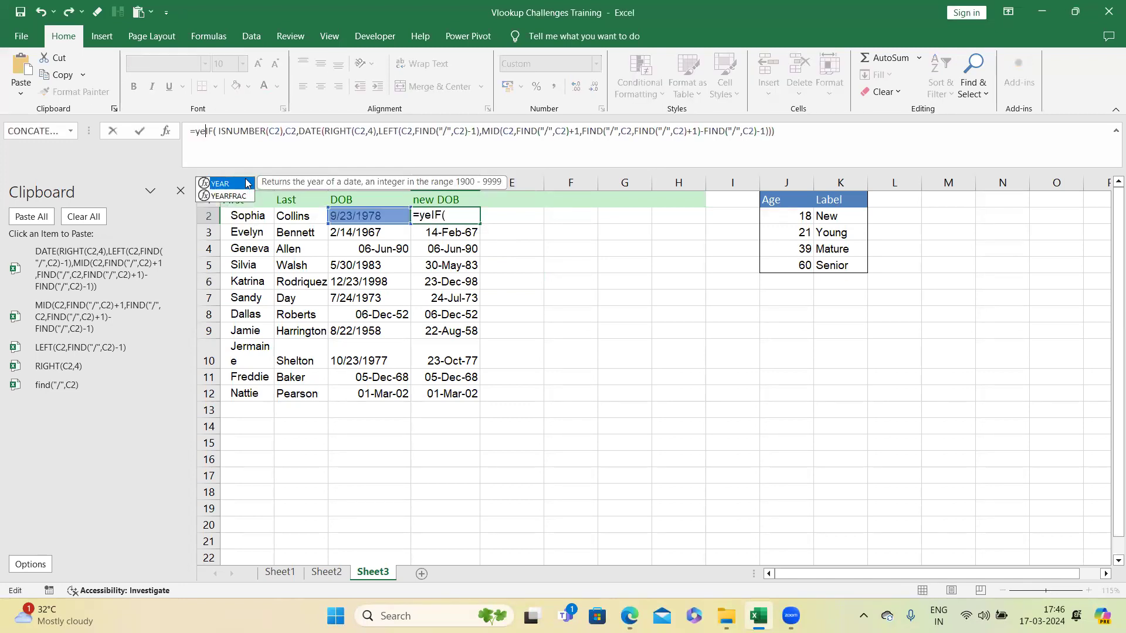
double_click(243, 196)
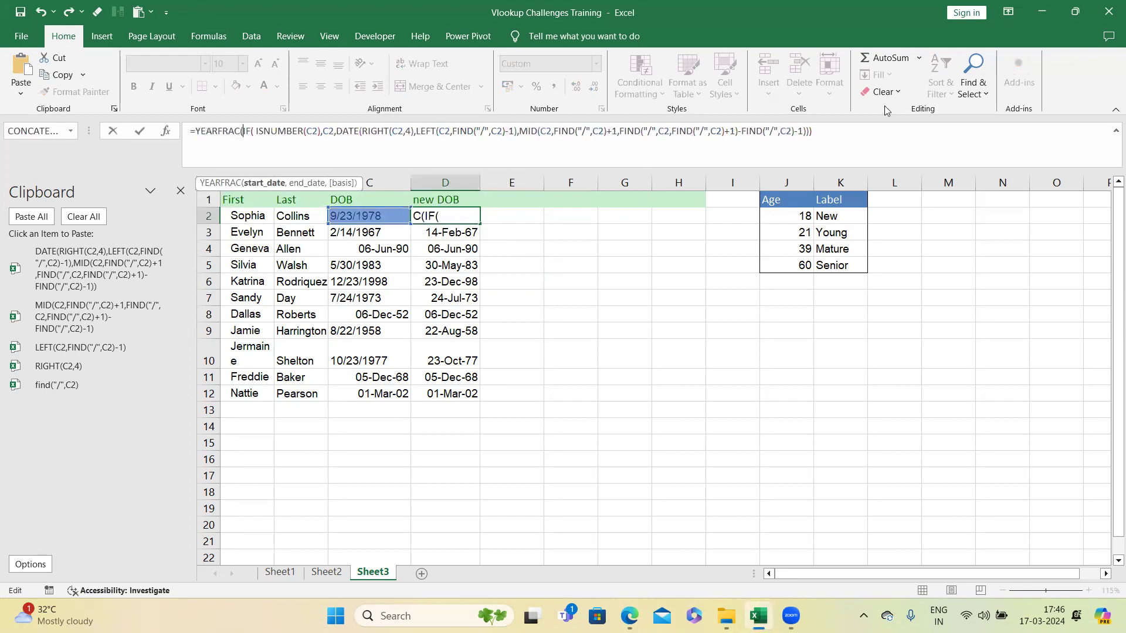
left_click(839, 131)
type(",")
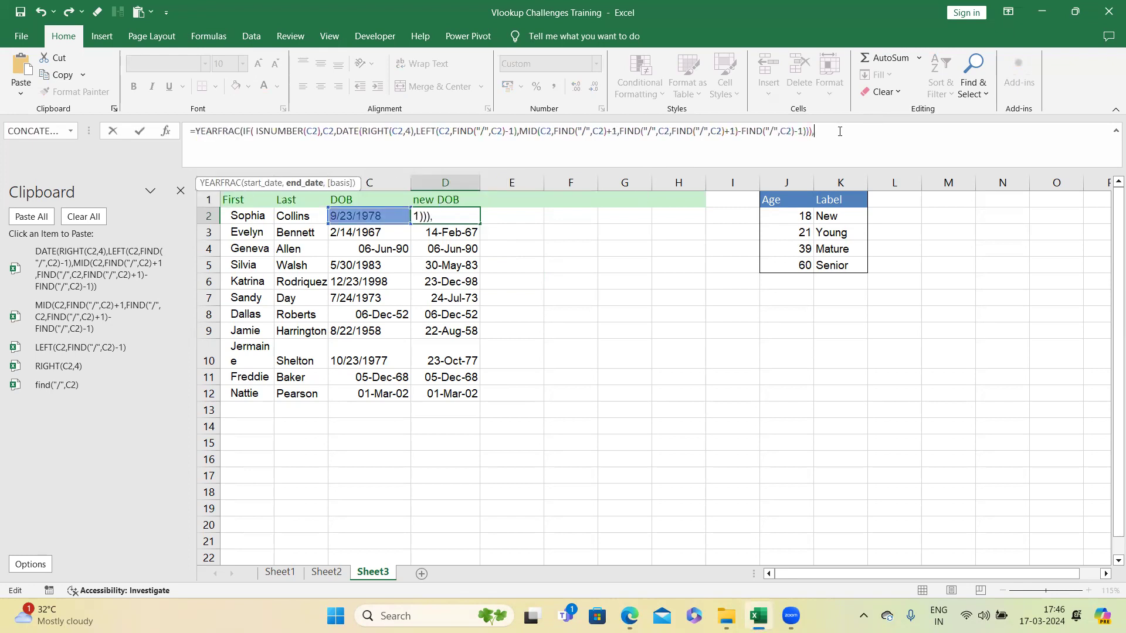
type("today()")
key("Return")
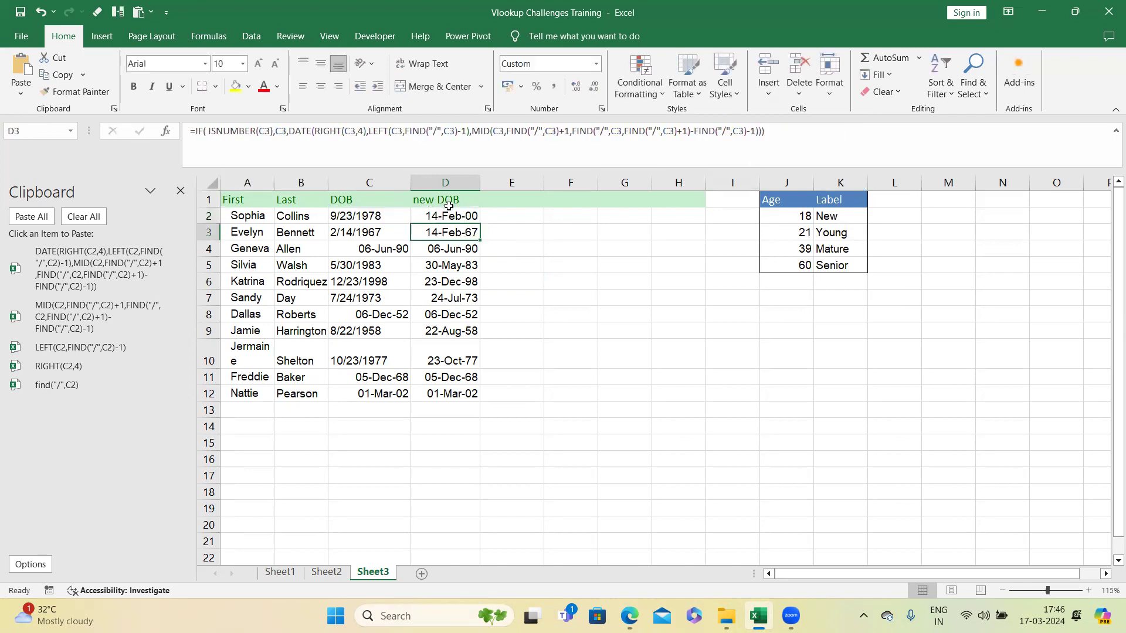
Step: Fill the age formula down column D and format the results as Number
left_click(477, 219)
double_click(479, 220)
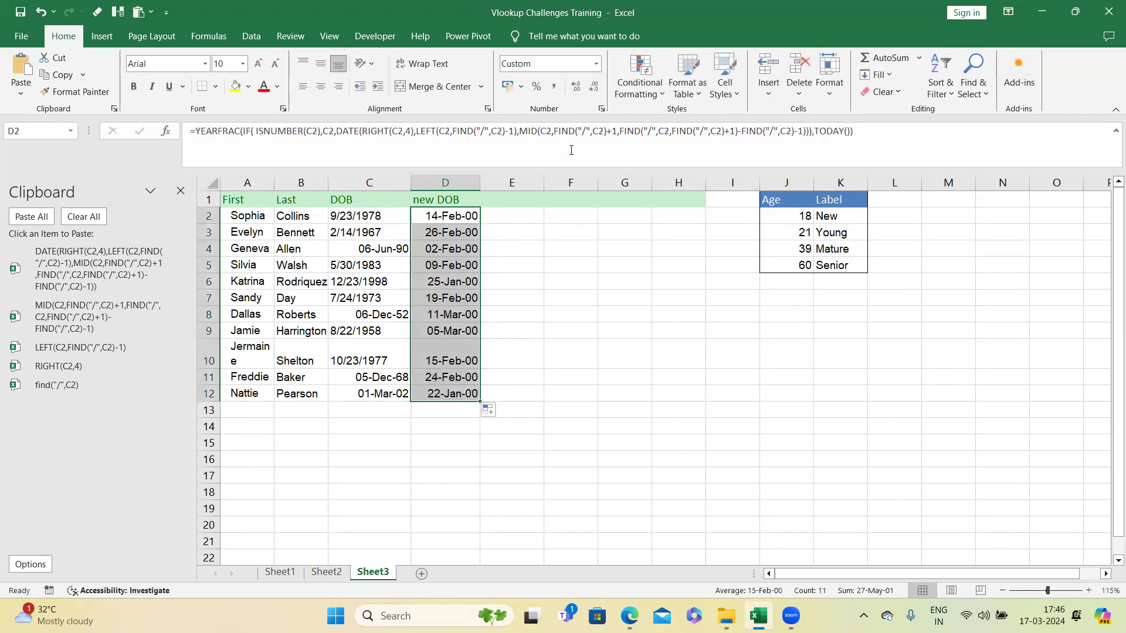
left_click(597, 64)
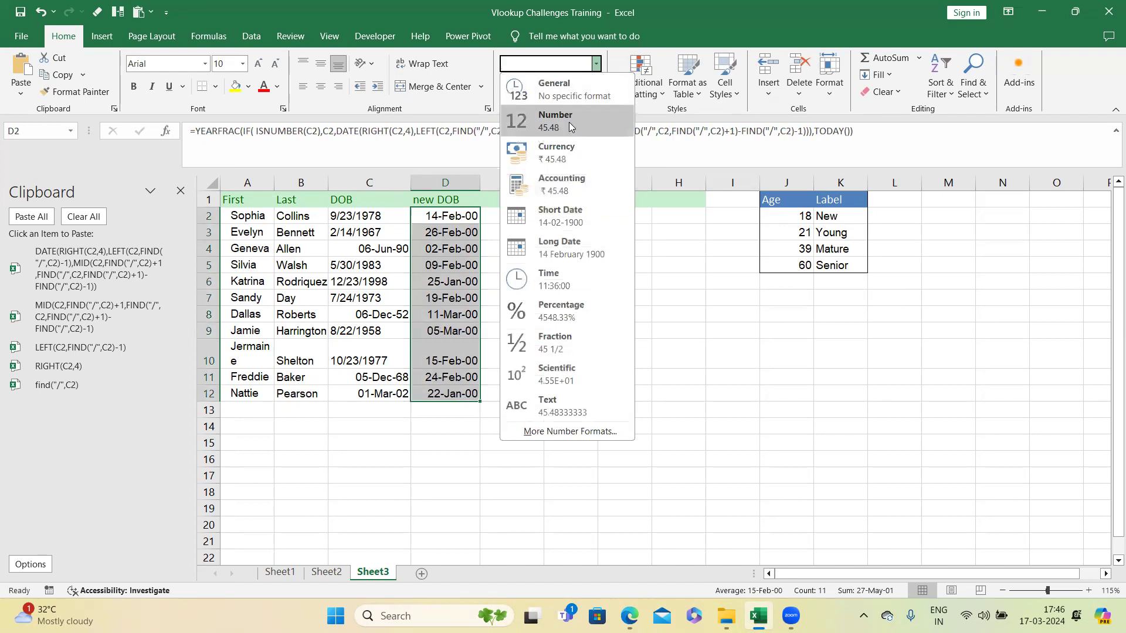
left_click(528, 115)
left_click(454, 216)
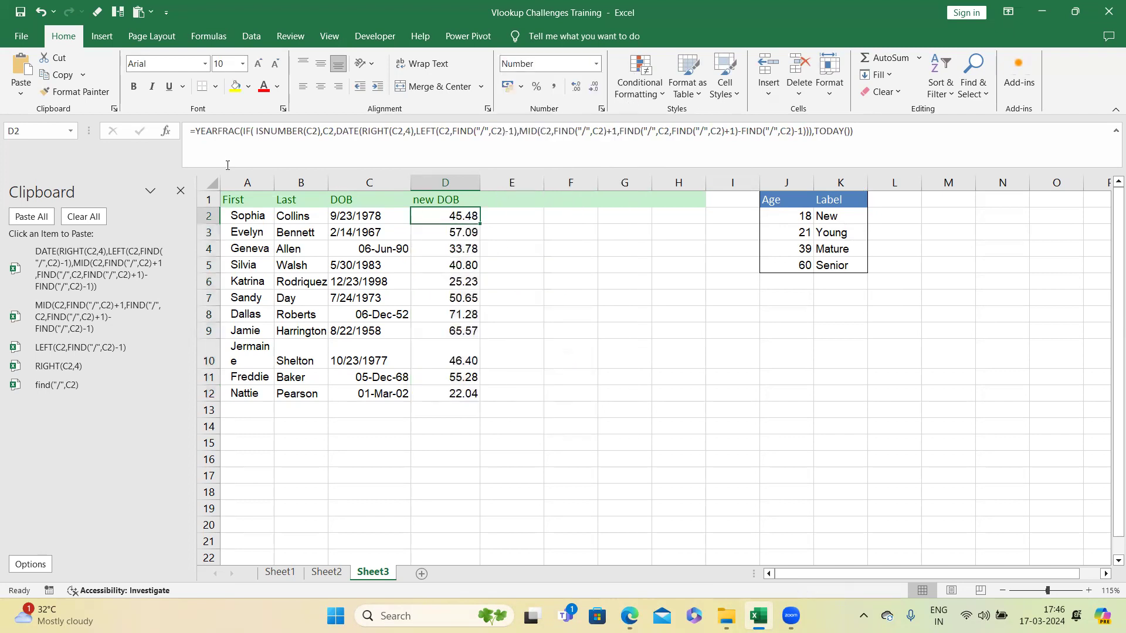
Step: Wrap the D2 age formula in VLOOKUP against $J$2:$K$5, column 2, with TRUE approximate match
left_click(195, 135)
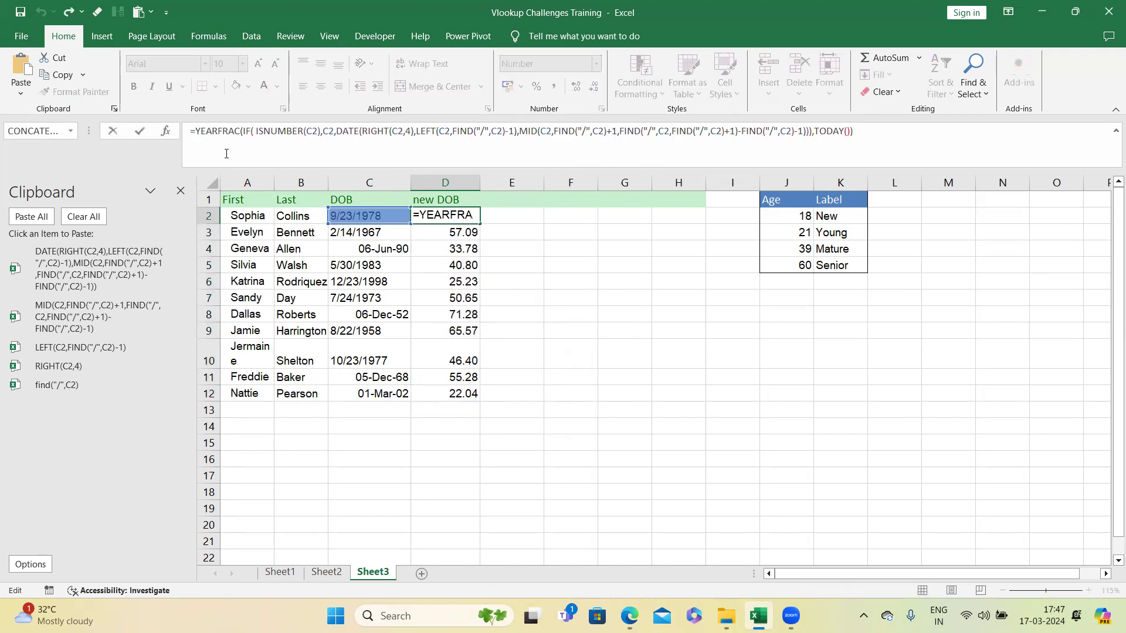
type("vlo")
key("Tab")
left_click(922, 135)
type(",")
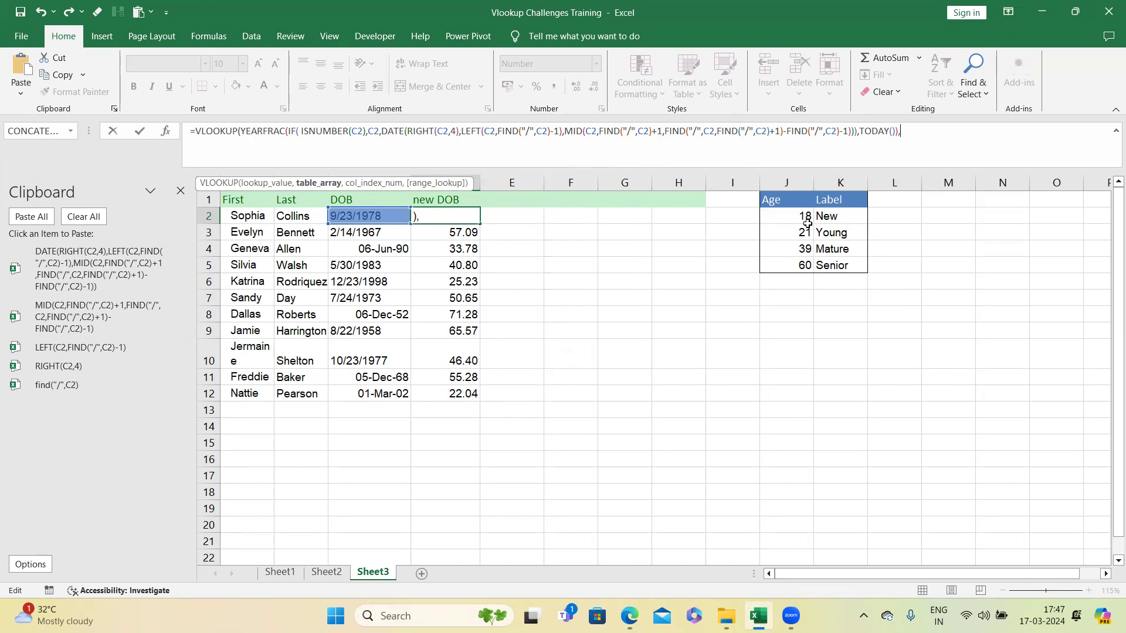
left_click_drag(792, 218, 820, 259)
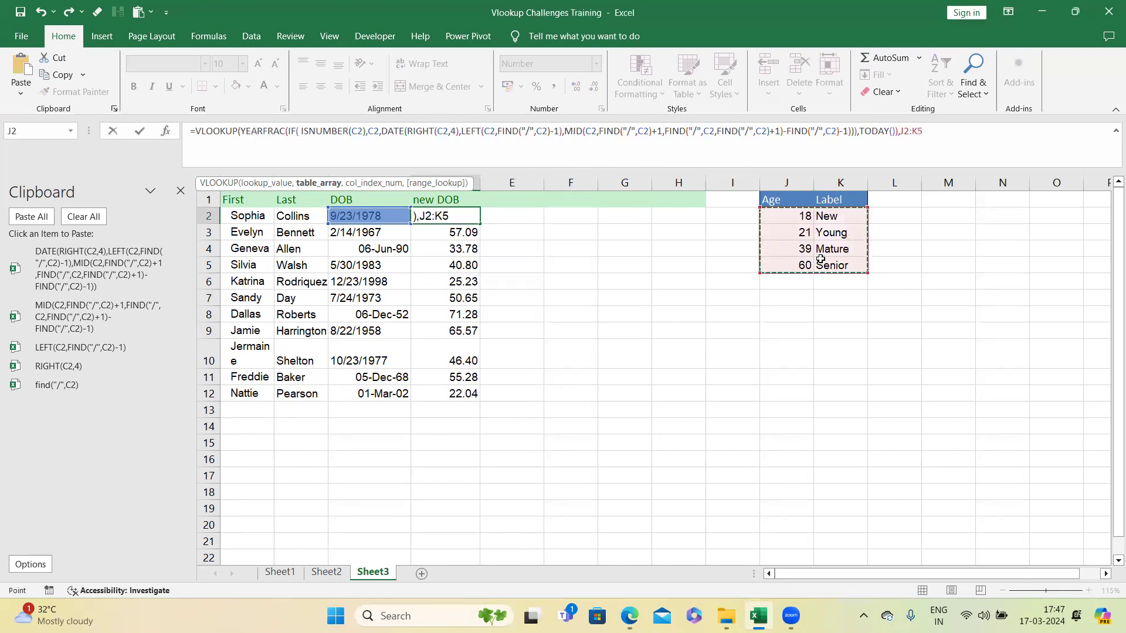
key("F4")
type(",")
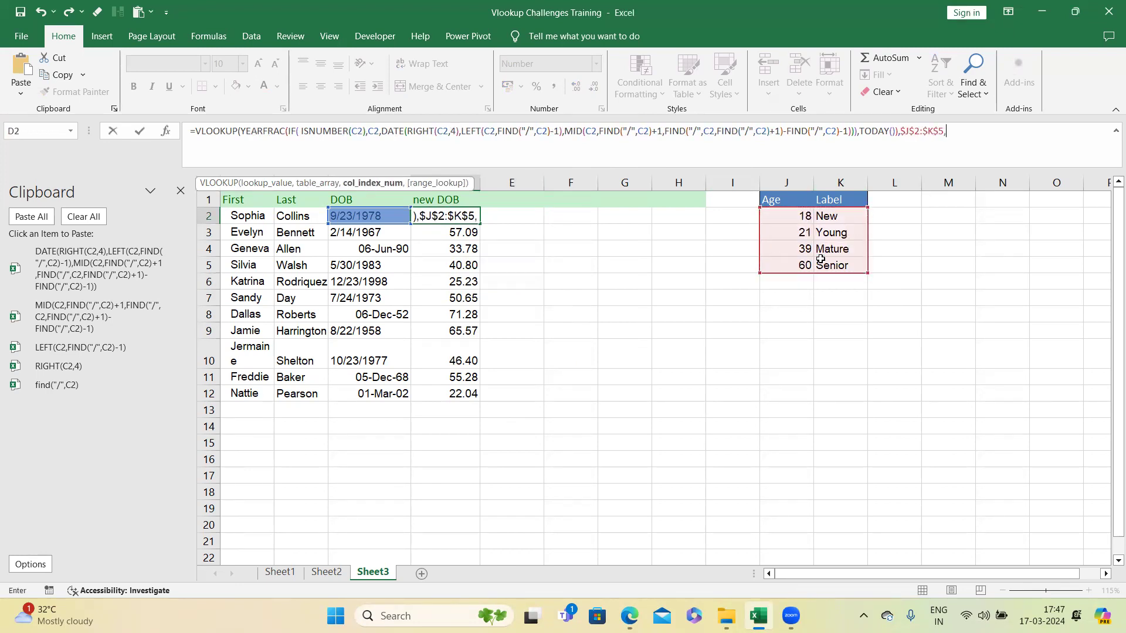
type("2,")
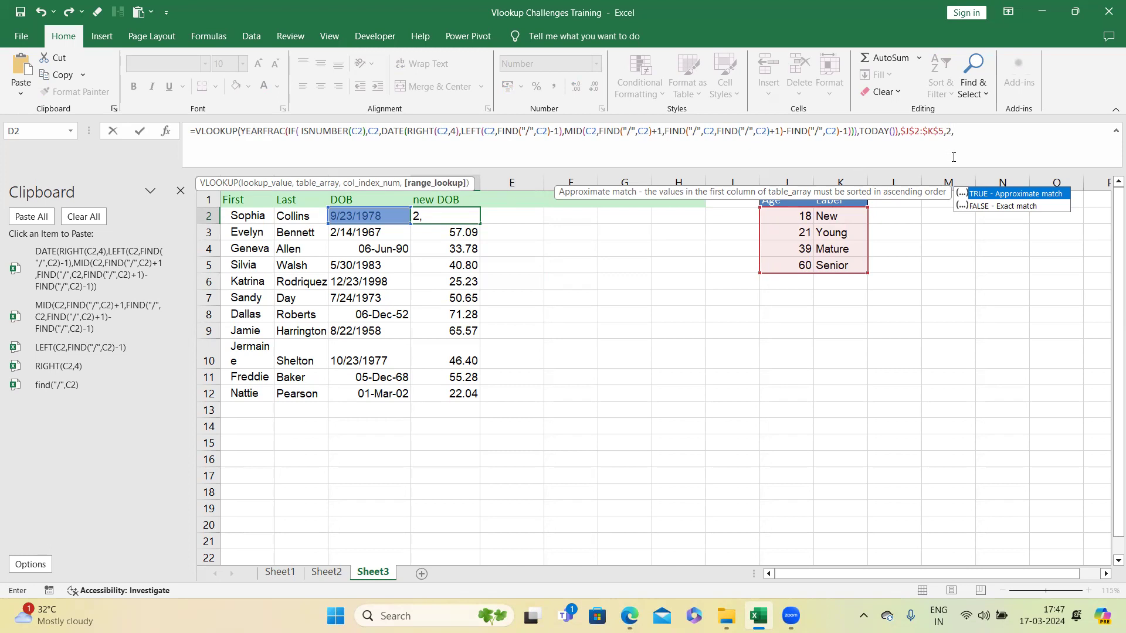
type("rue)")
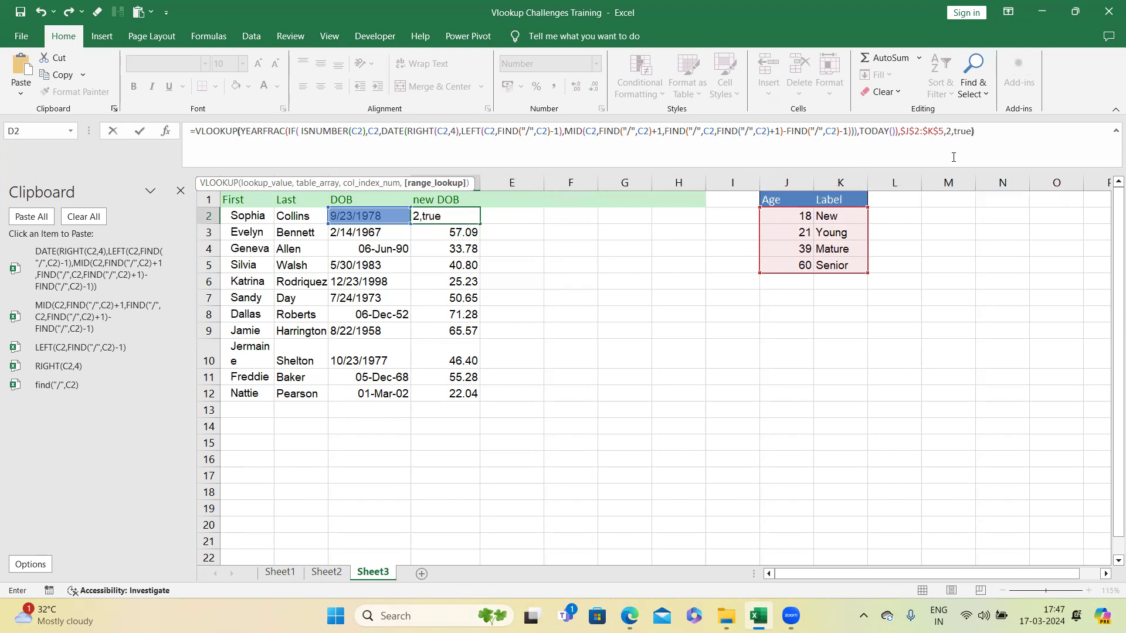
key("Return")
Step: Fill the VLOOKUP formula from D2 down to D12
left_click(472, 213)
left_click_drag(480, 225, 479, 398)
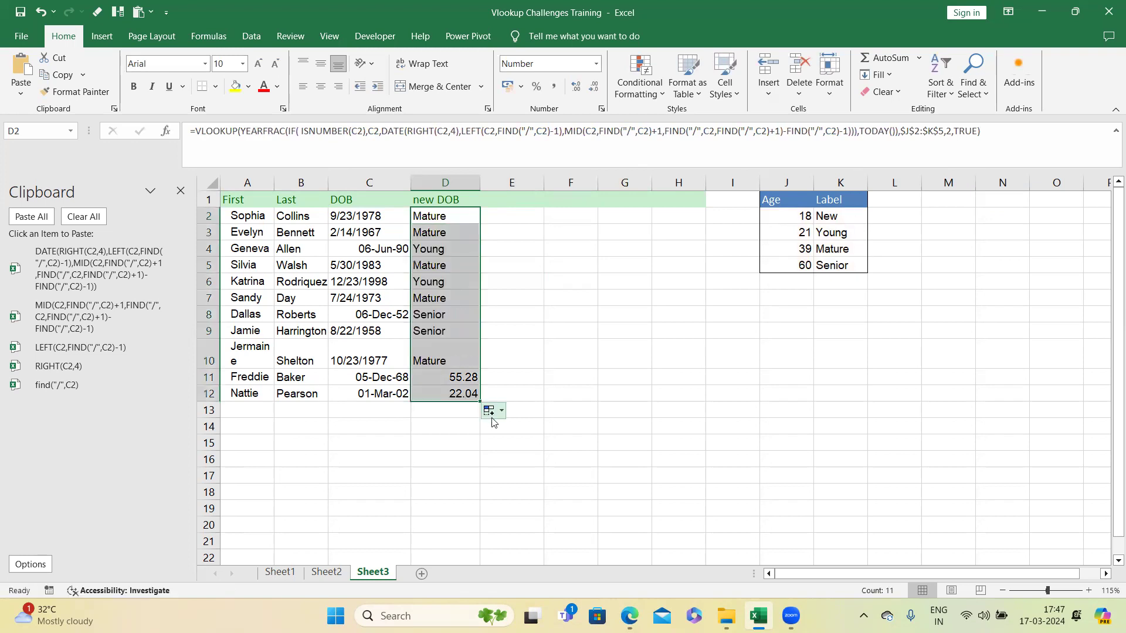
left_click(447, 223)
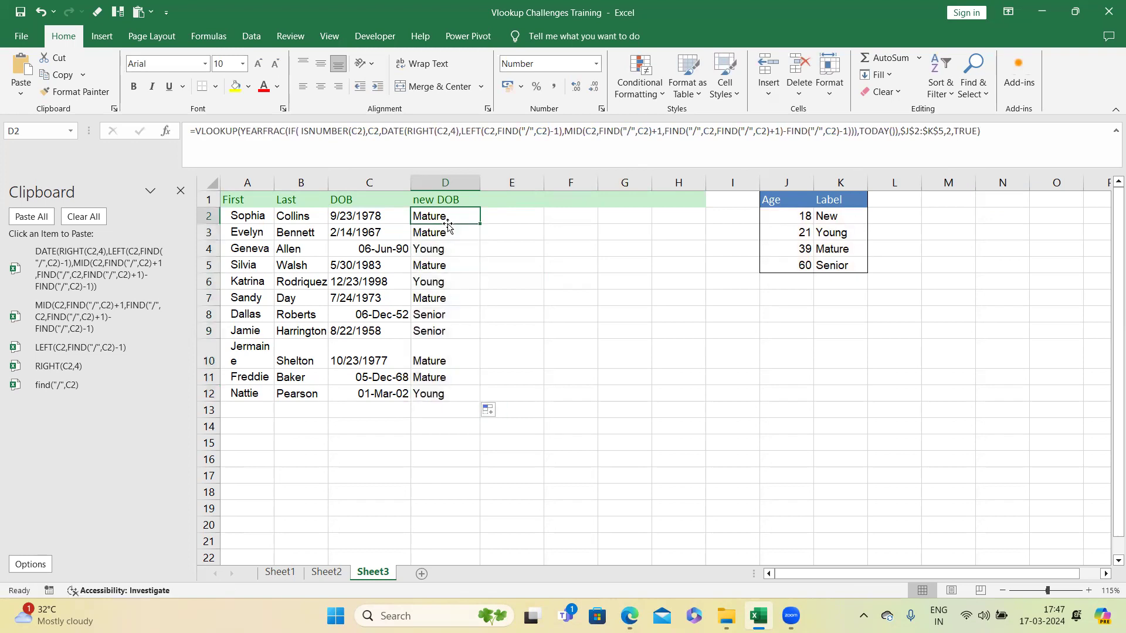